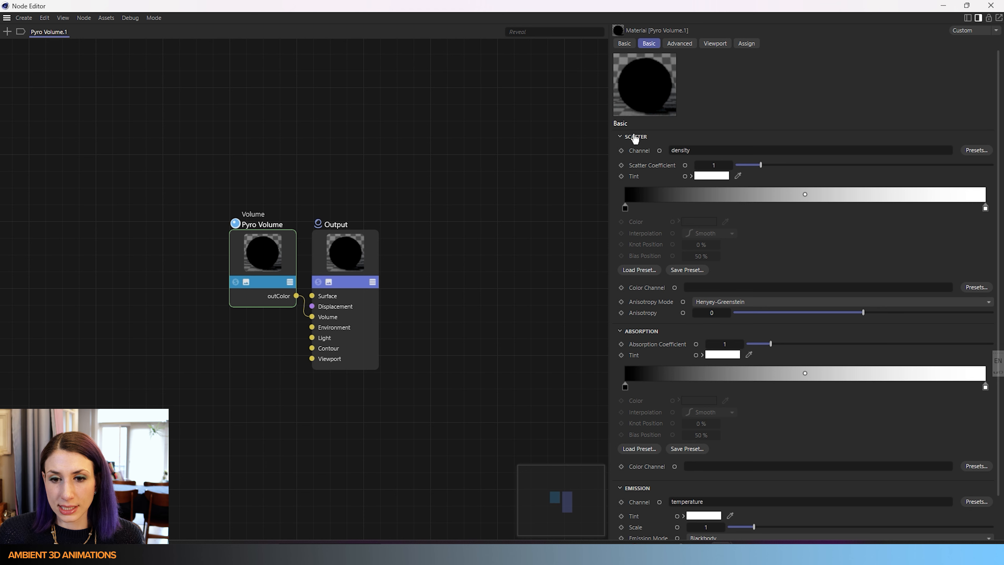
- Review the Pyro Volume.1 material's scatter, absorption and emission channel settings and close the Node Editor
scroll(652, 478, "down", 2)
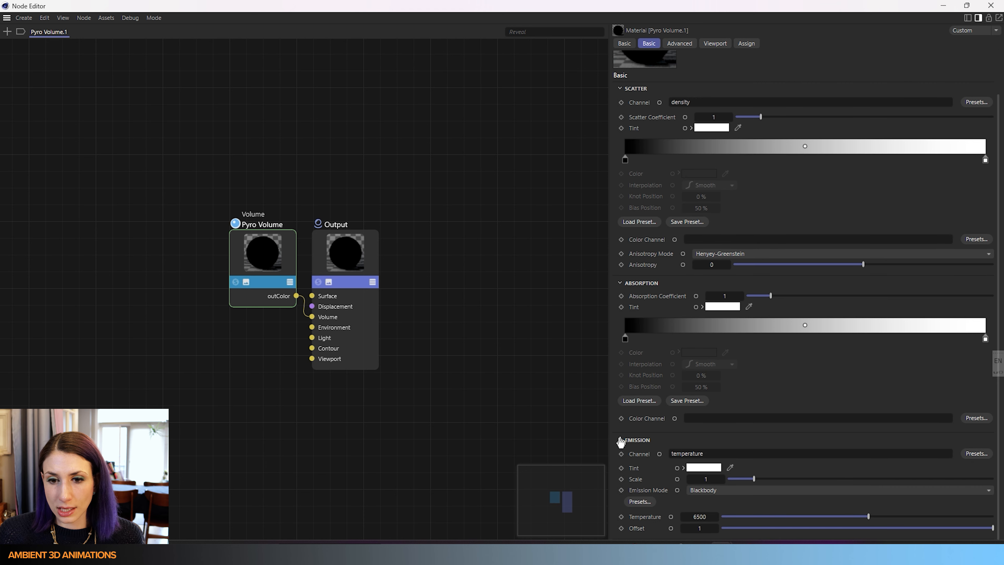
scroll(651, 447, "up", 2)
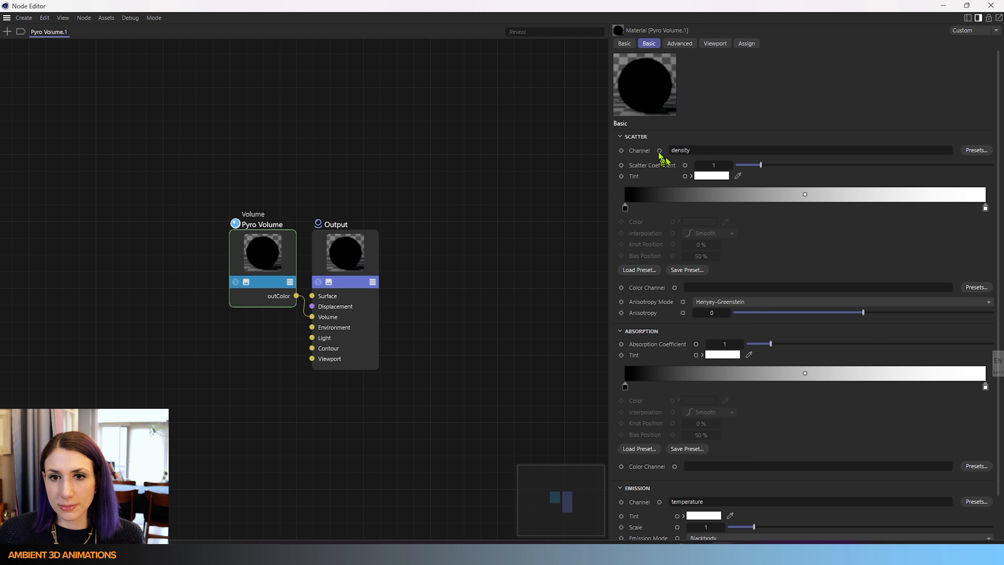
scroll(690, 365, "down", 2)
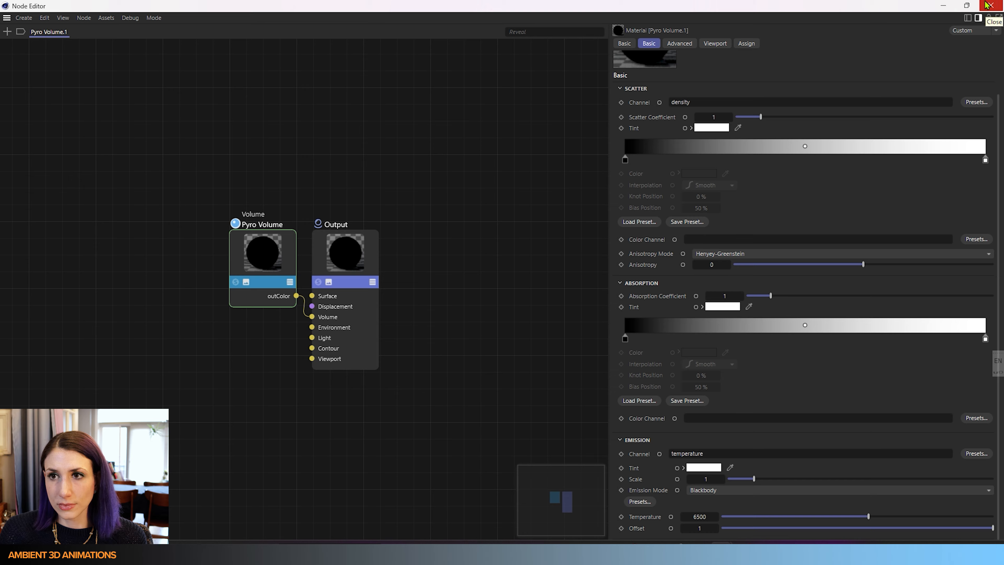
left_click(1001, 4)
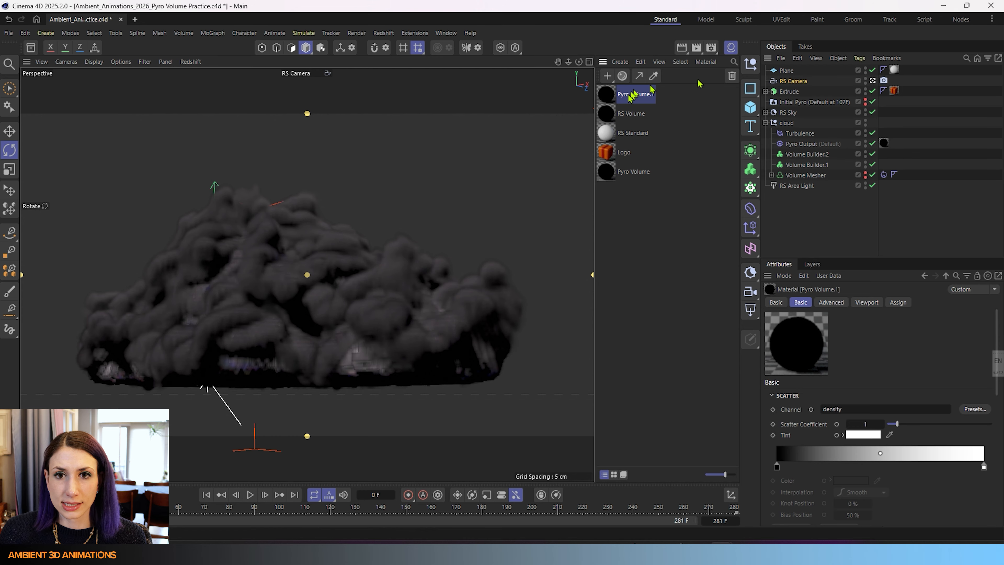
- Open the RS Volume material and set its scatter channel to the Pyro Output density preset
double_click(604, 115)
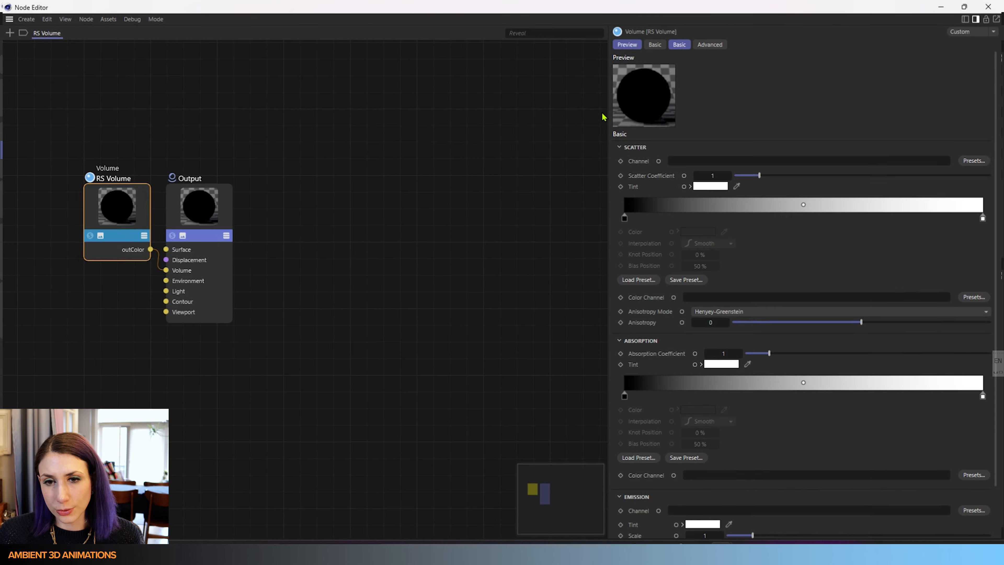
left_click(979, 163)
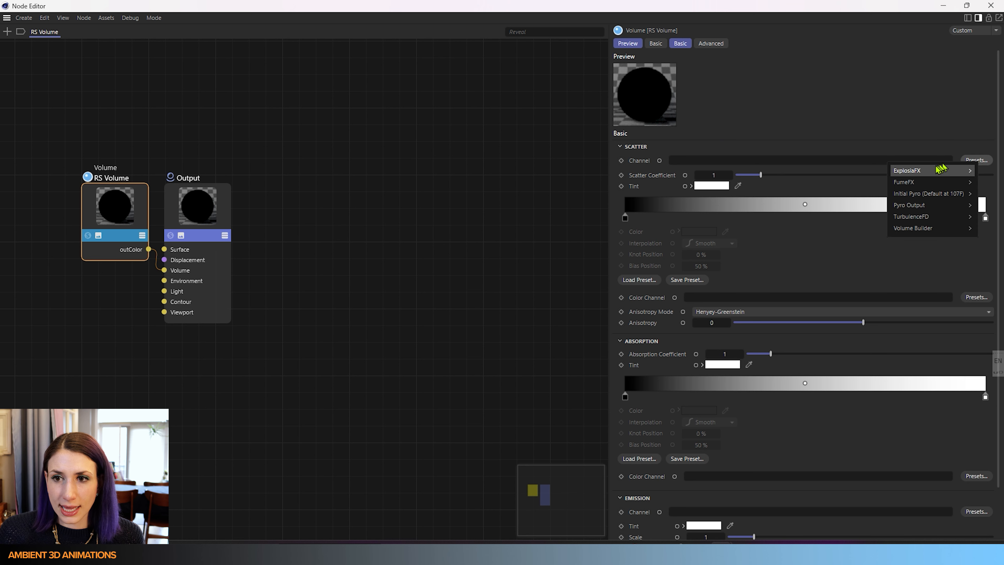
mouse_move(909, 182)
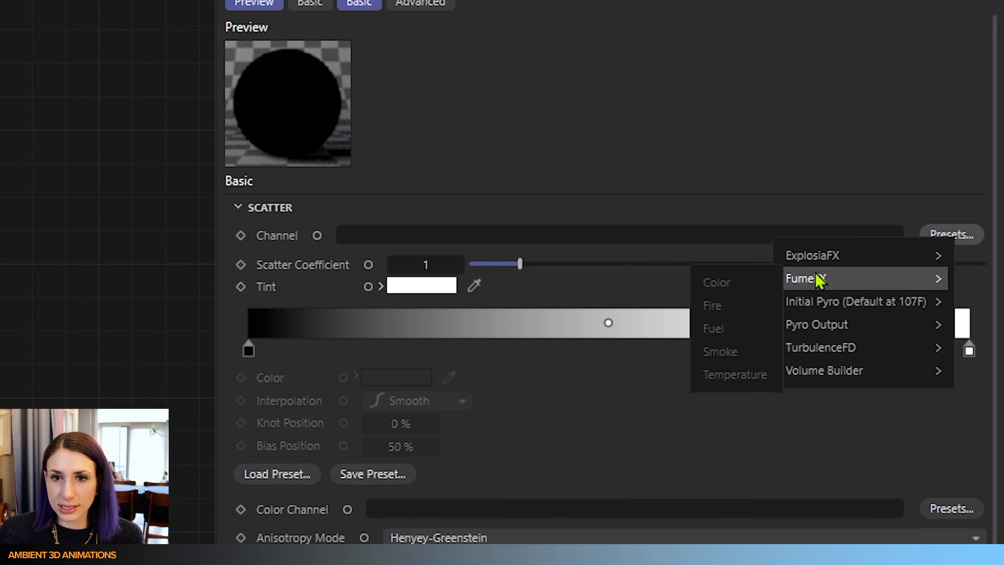
mouse_move(815, 324)
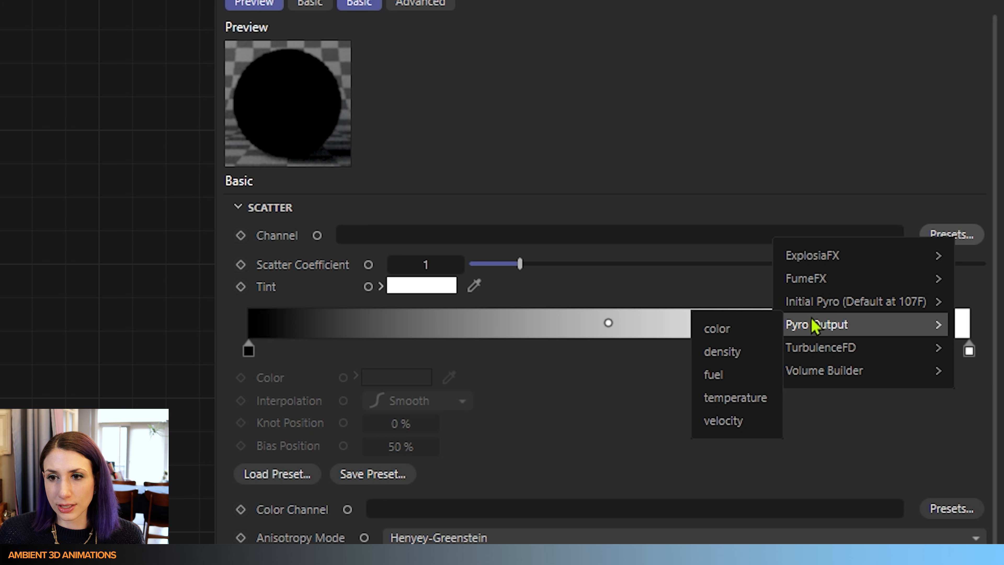
left_click(737, 355)
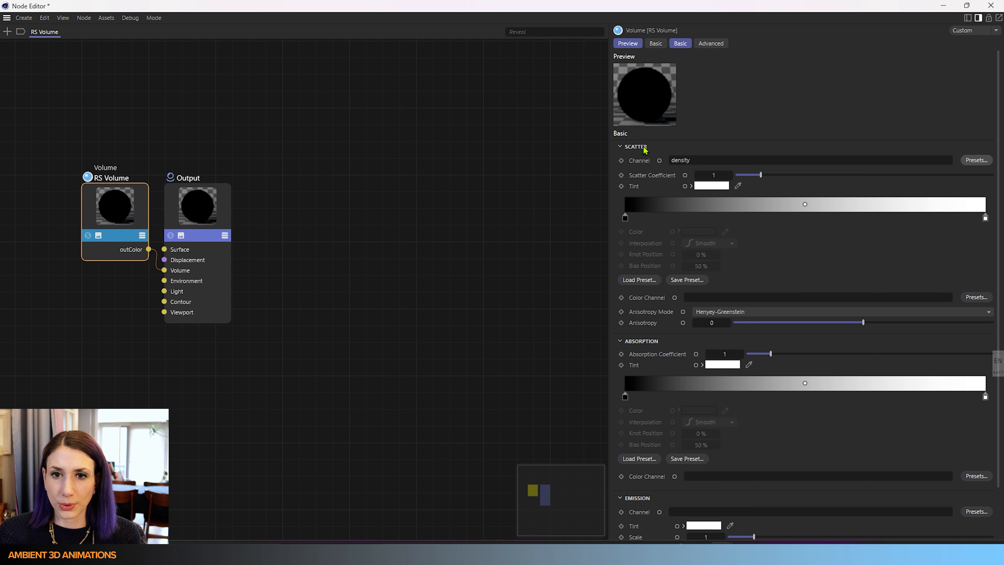
- Set the RS Volume emission channel to the Pyro Output temperature preset
scroll(656, 418, "down", 2)
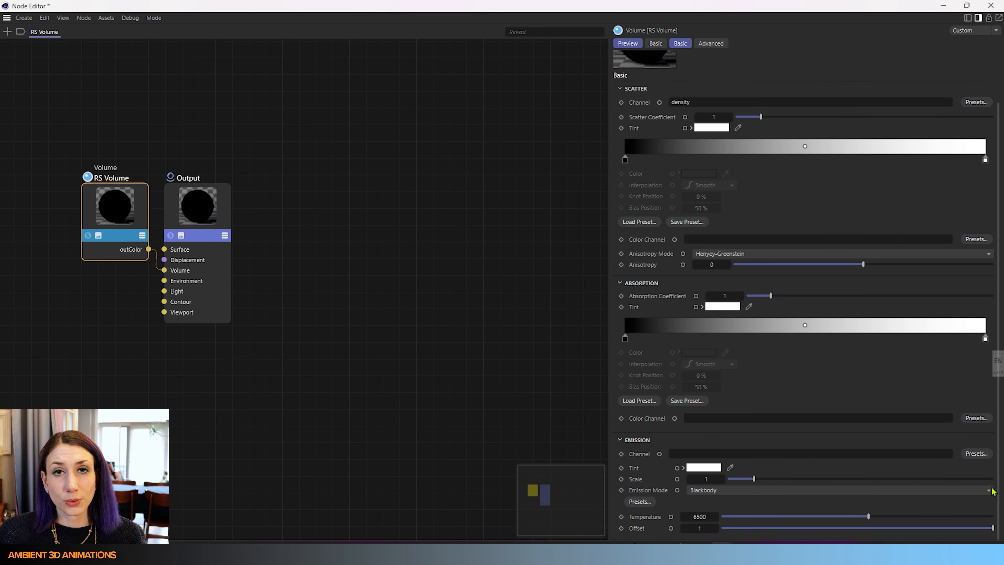
left_click(984, 454)
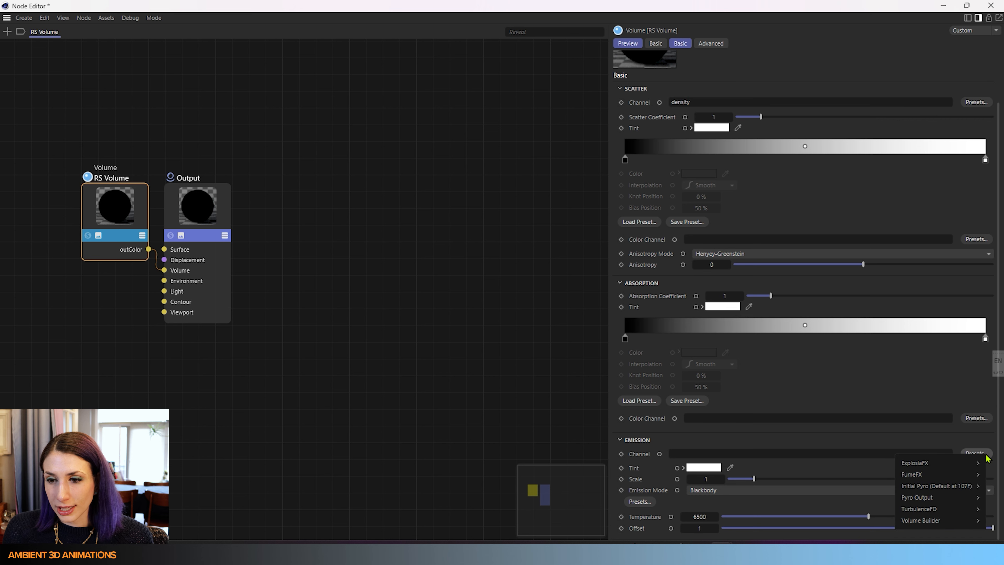
mouse_move(927, 499)
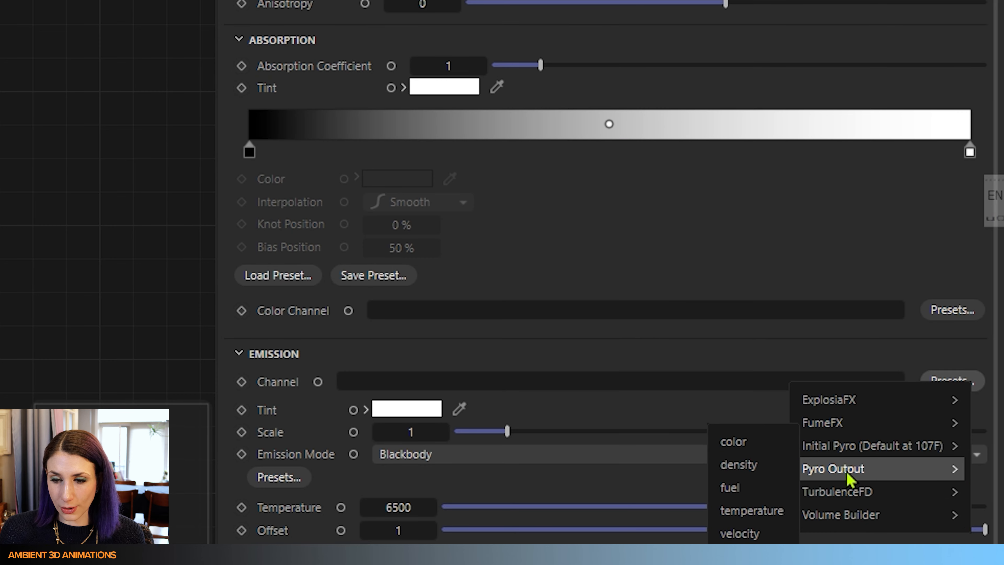
left_click(757, 510)
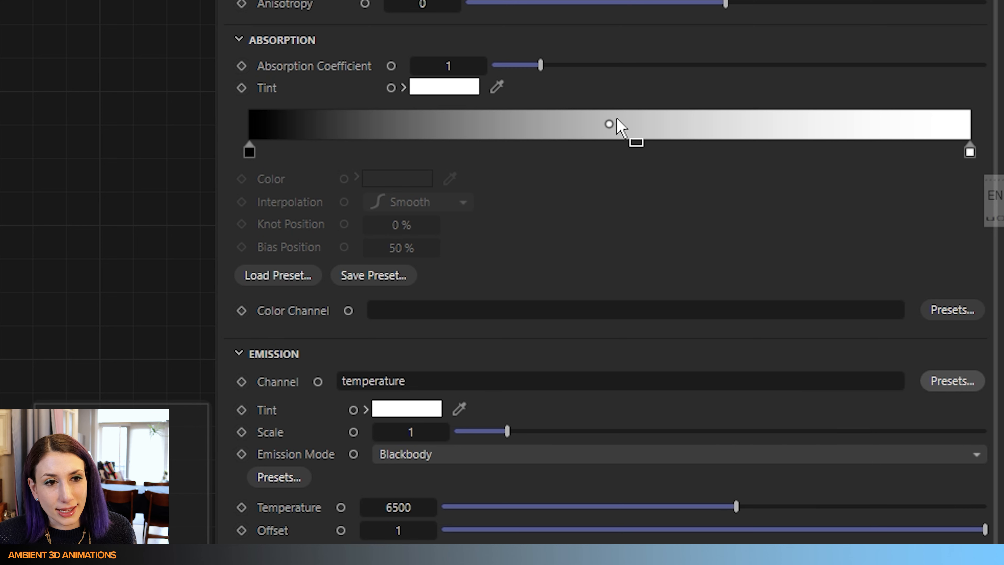
- Compare the Pyro Output object's channel export settings with the channel presets list and close the Node Editor
left_click_drag(278, 0, 297, 401)
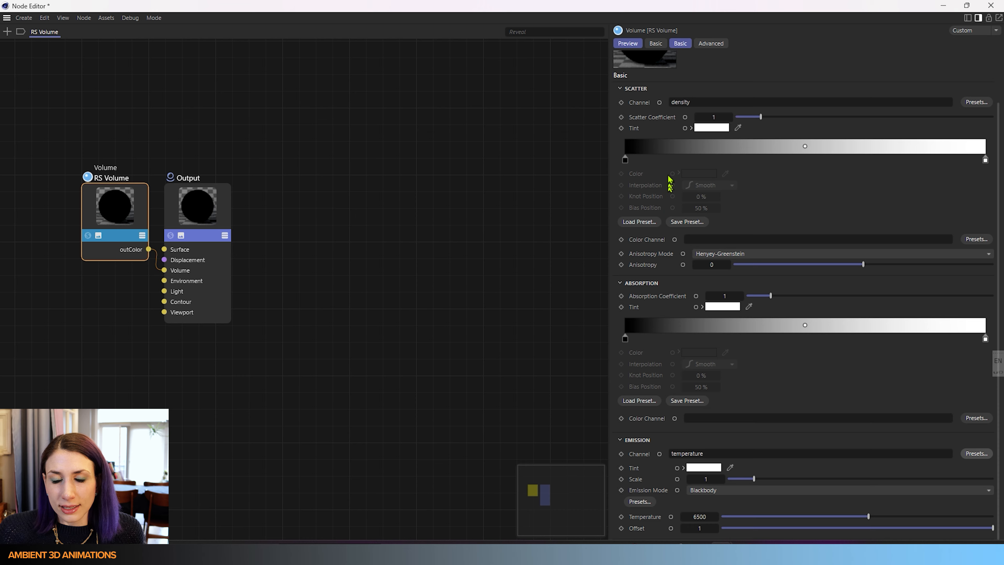
scroll(667, 166, "up", 2)
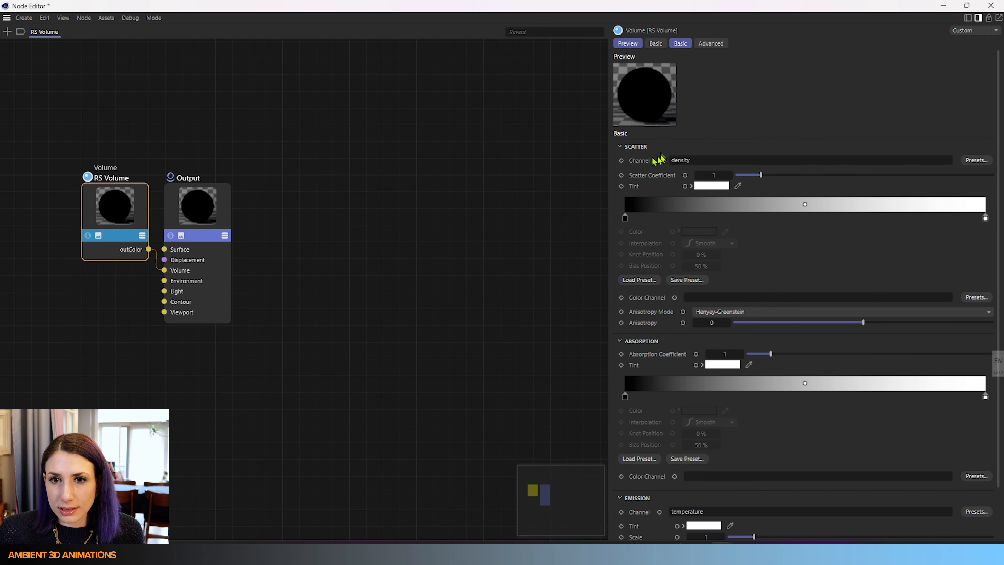
left_click_drag(759, 6, 474, 62)
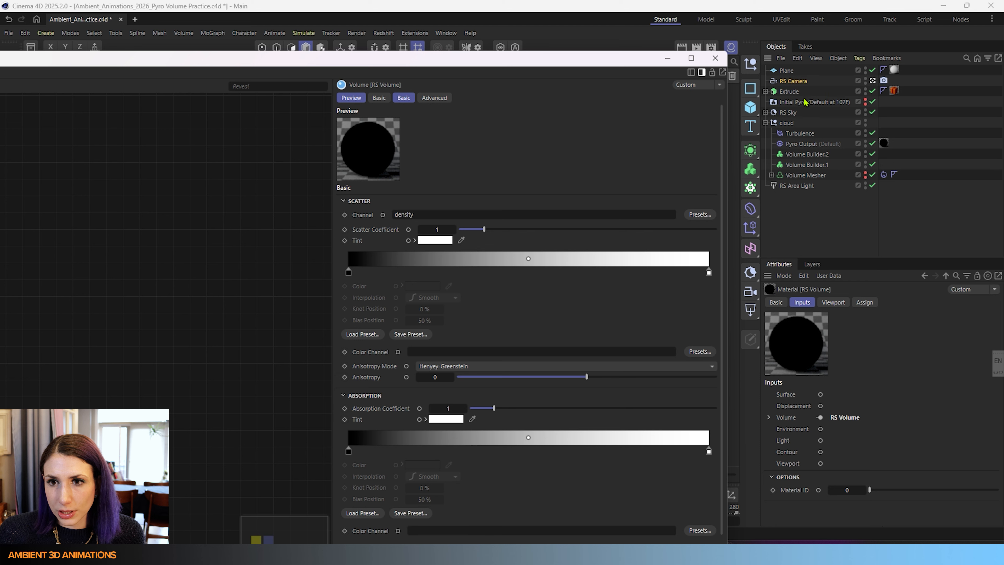
left_click(798, 145)
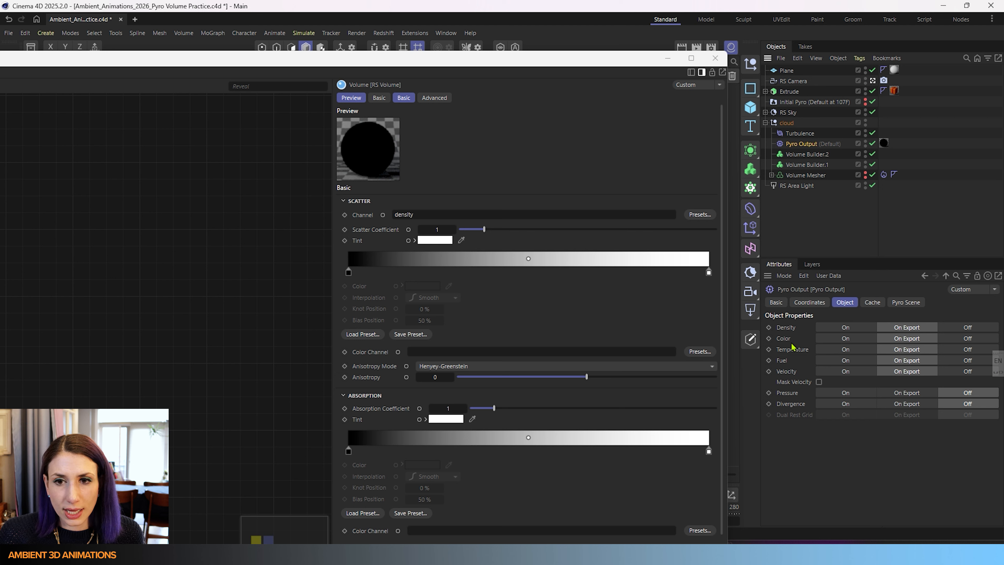
left_click(699, 214)
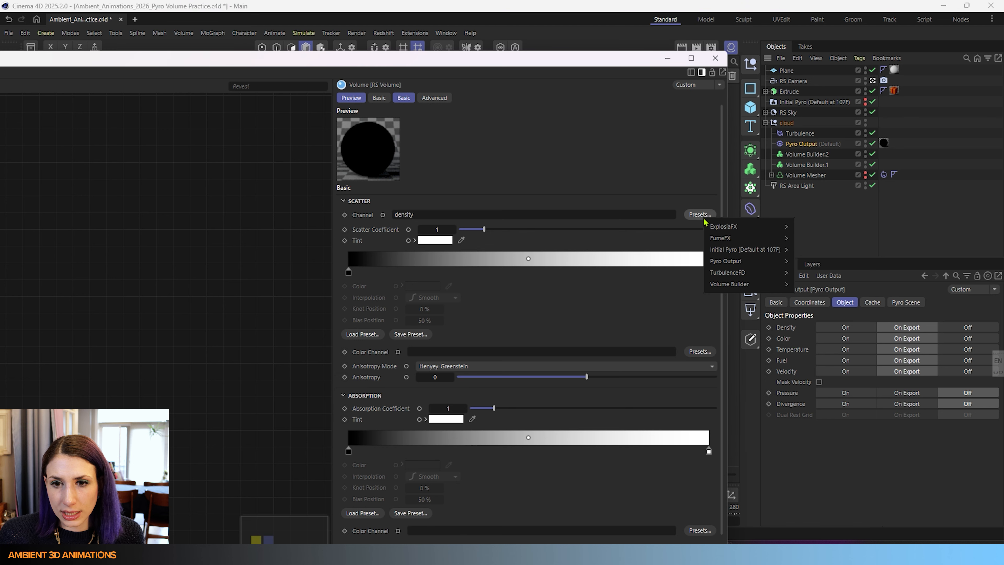
mouse_move(716, 251)
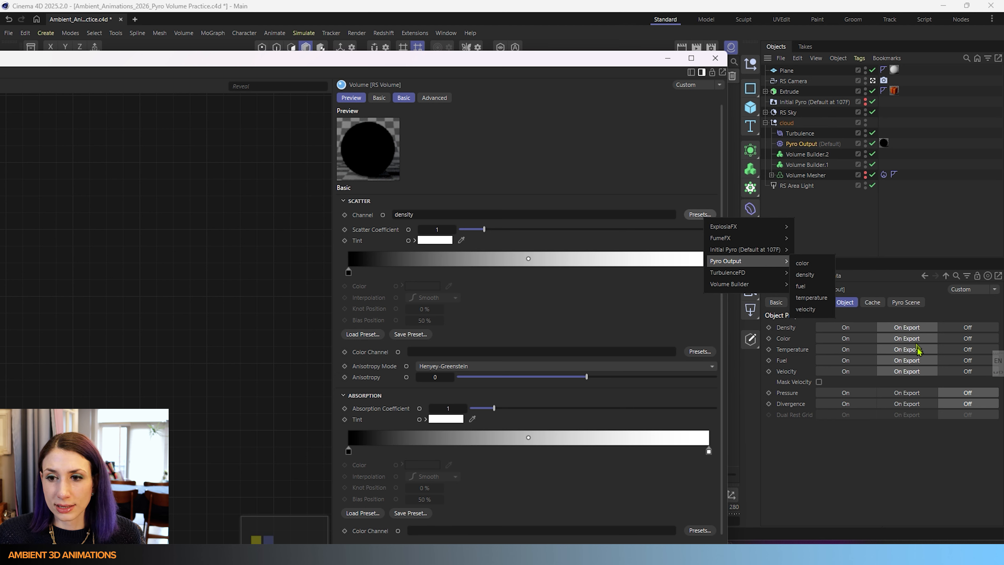
mouse_move(751, 272)
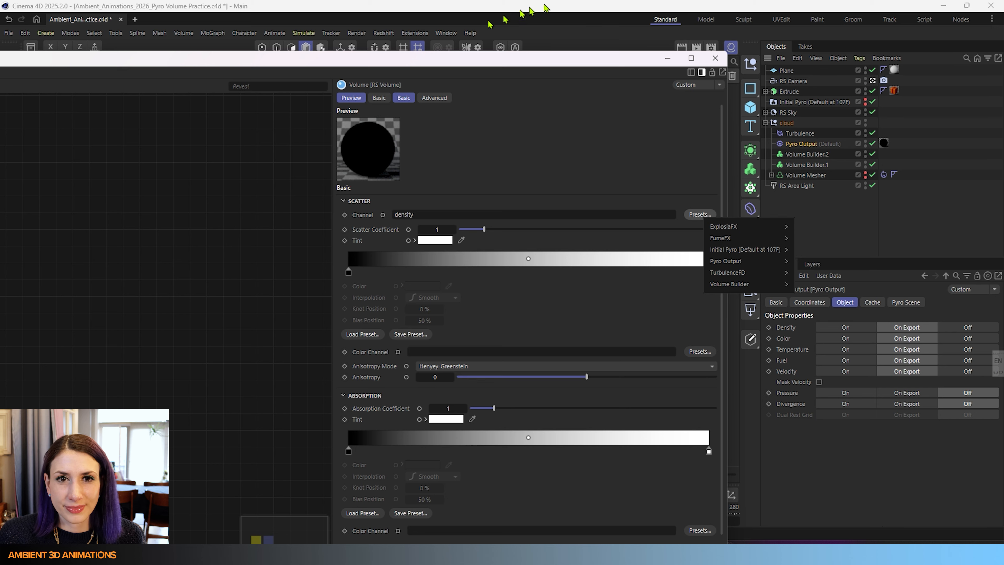
left_click(615, 68)
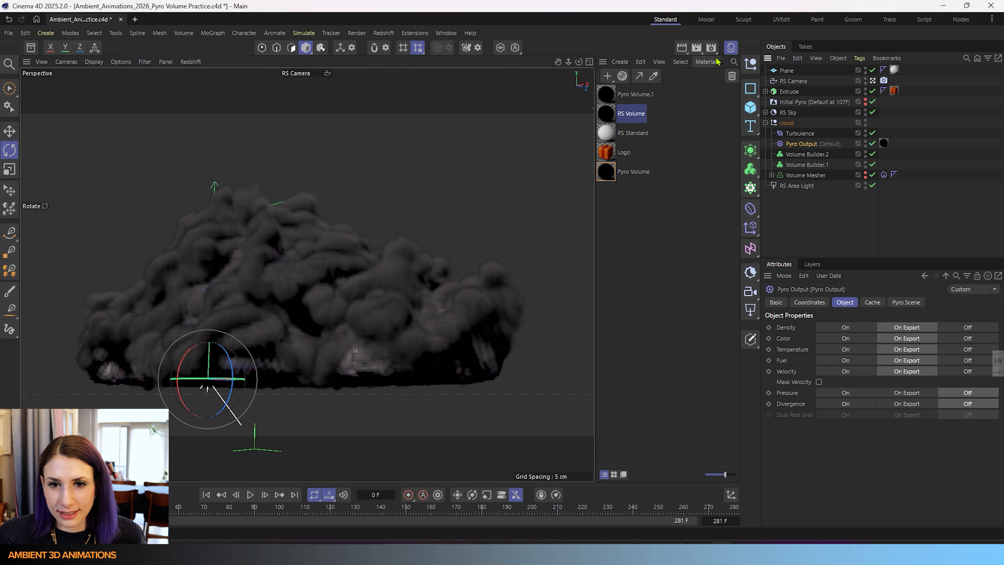
left_click(716, 58)
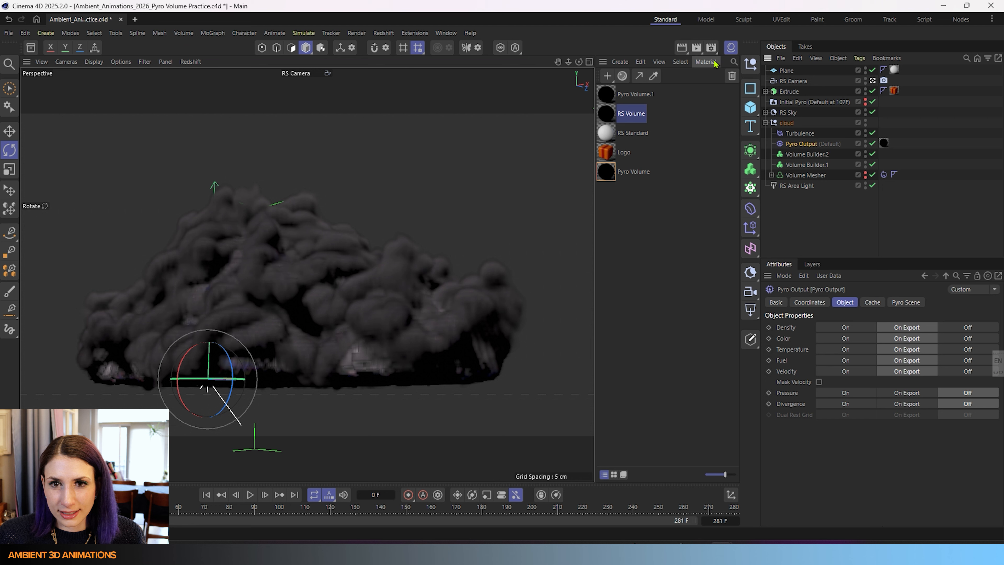
- Rename the Pyro Volume material to Pyro Volume Cloud
left_click(656, 246)
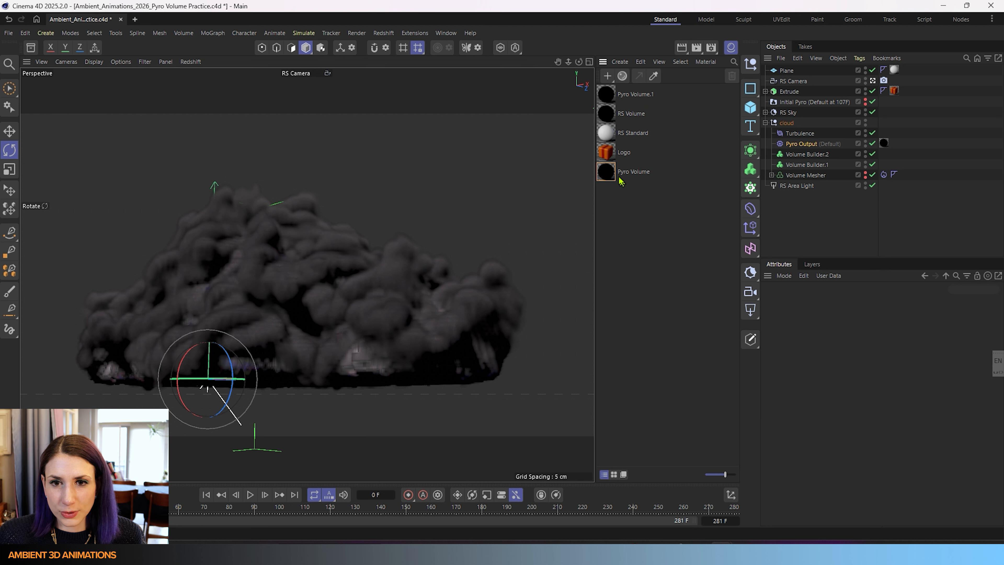
left_click(634, 174)
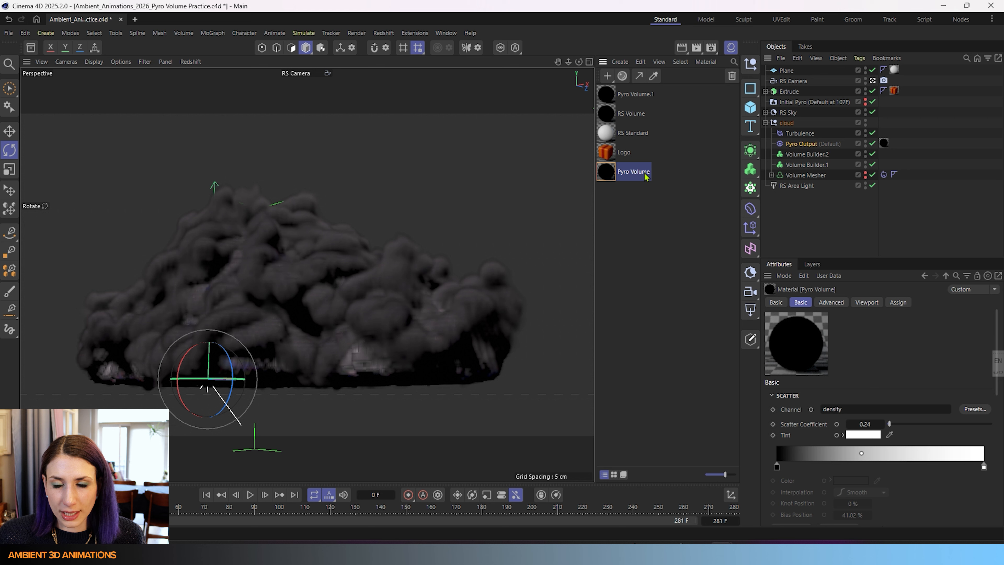
double_click(645, 173)
type("Volume Cloud")
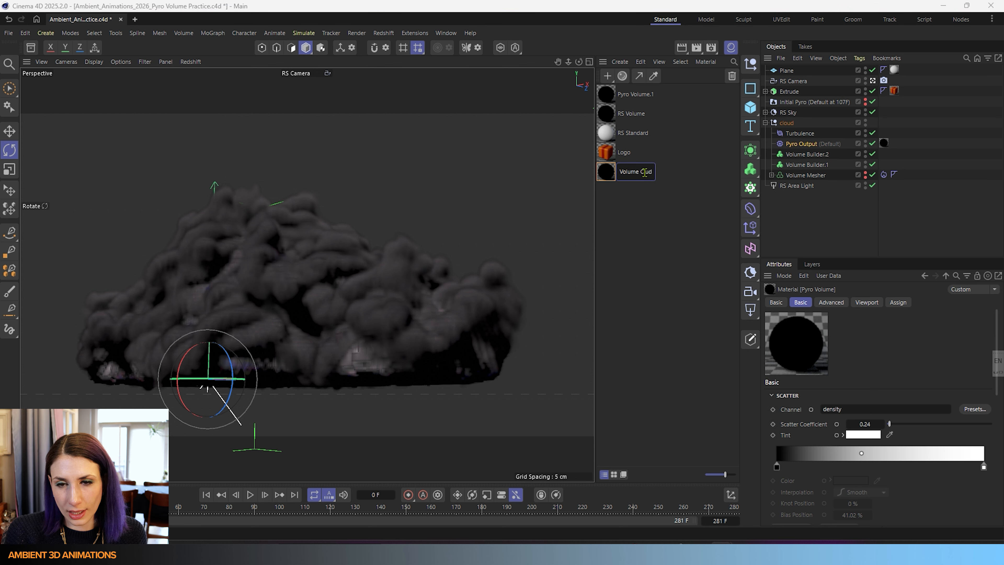
key("BackSpace")
key("BackSpace")
type("oud")
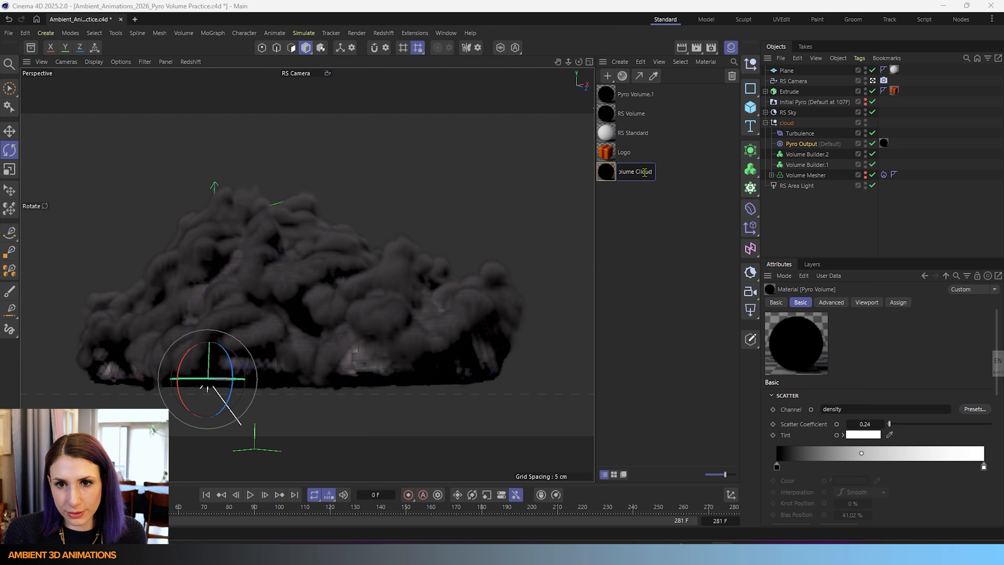
key("Return")
double_click(645, 174)
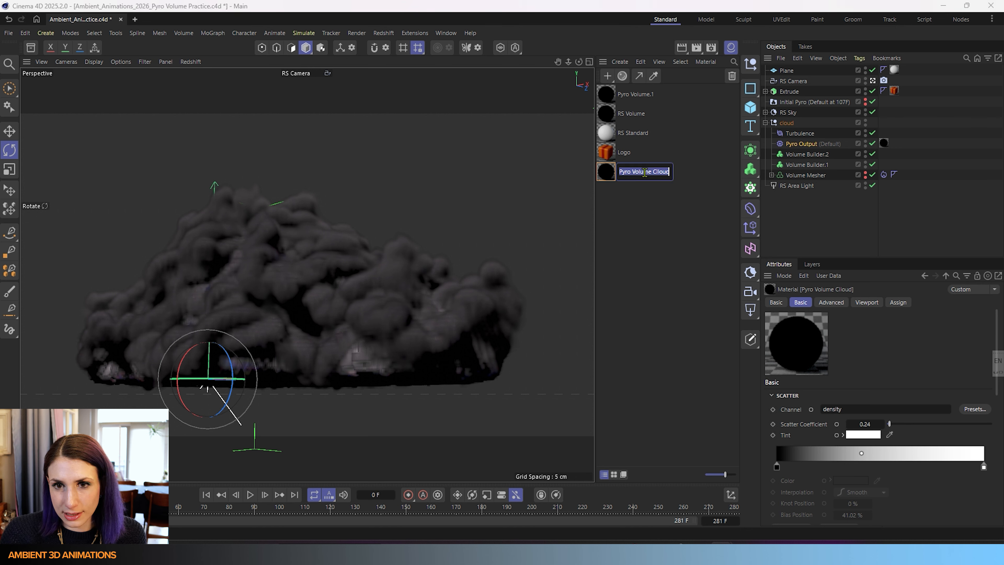
left_click(656, 172)
key("BackSpace")
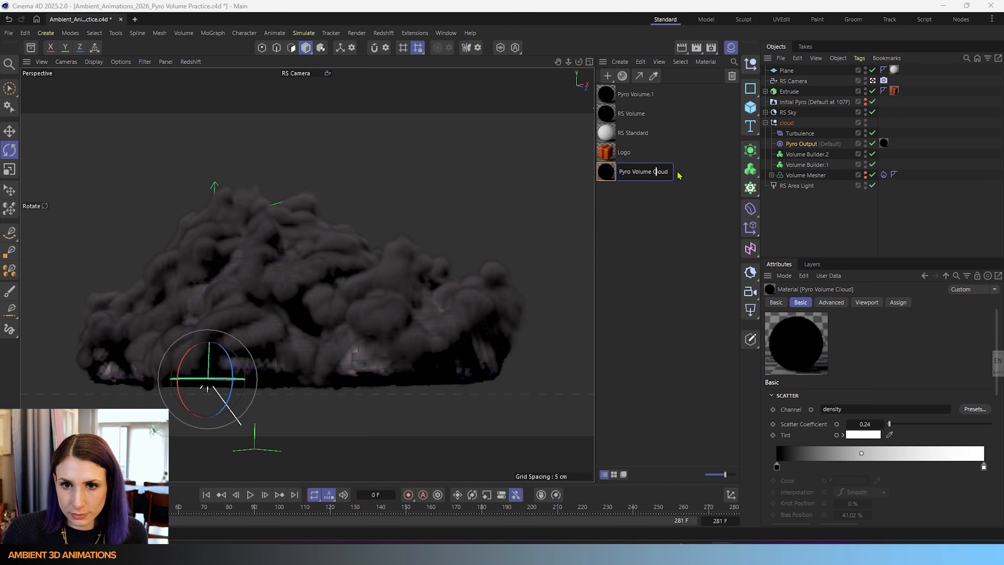
left_click(622, 209)
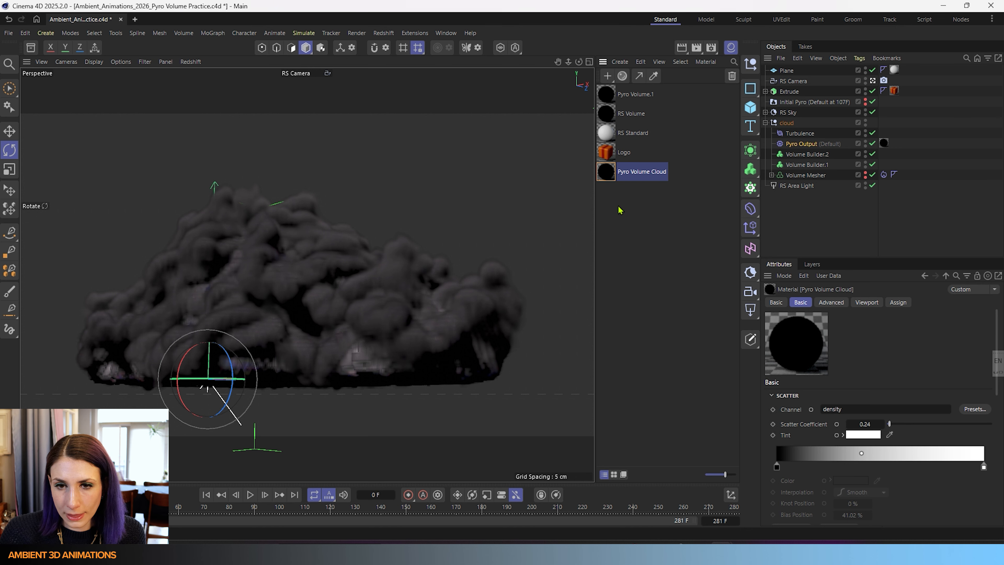
- Start the Redshift IPR render in the viewport
left_click(190, 62)
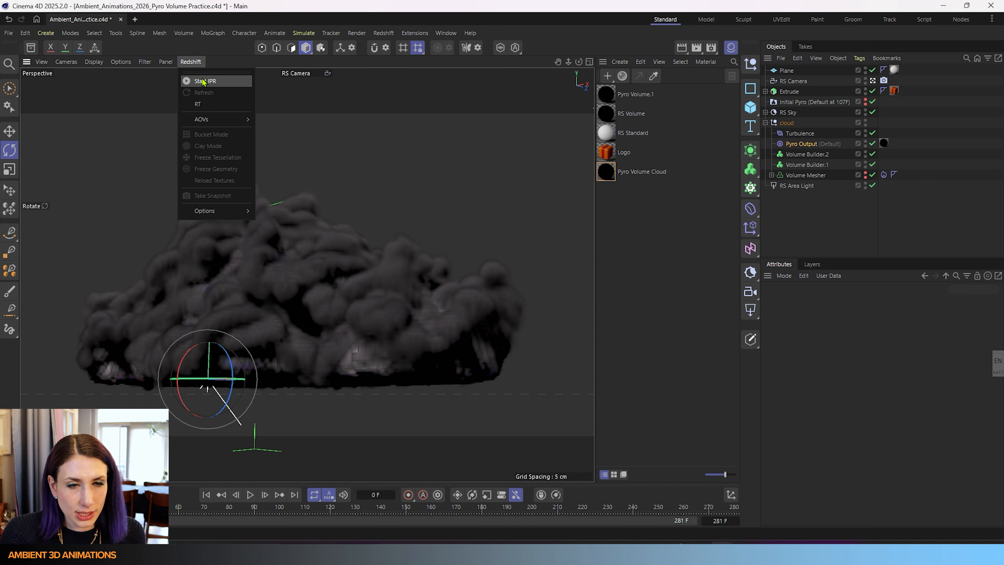
left_click(203, 81)
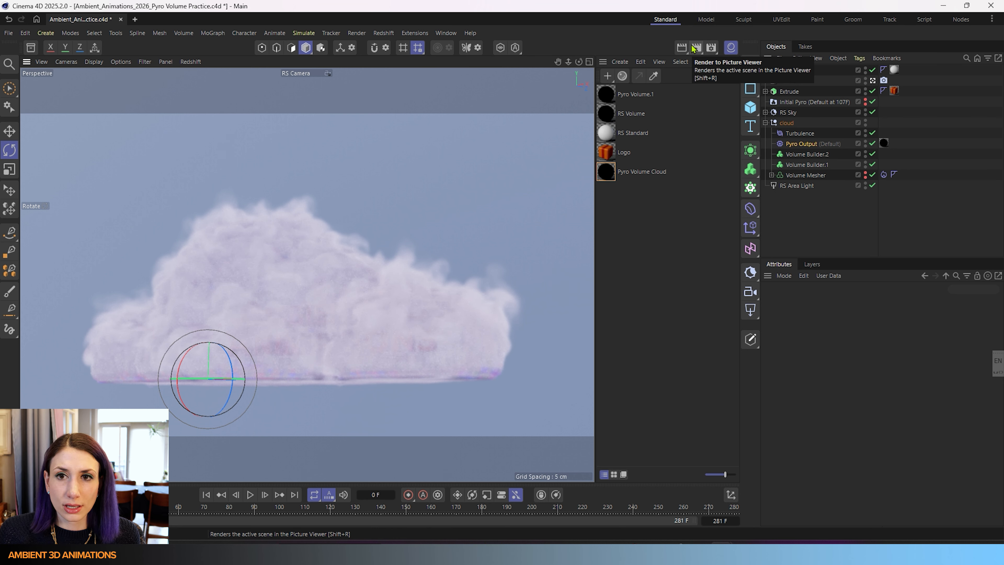
- Open the render settings and raise the Redshift Volume trace depth to 31
left_click(711, 48)
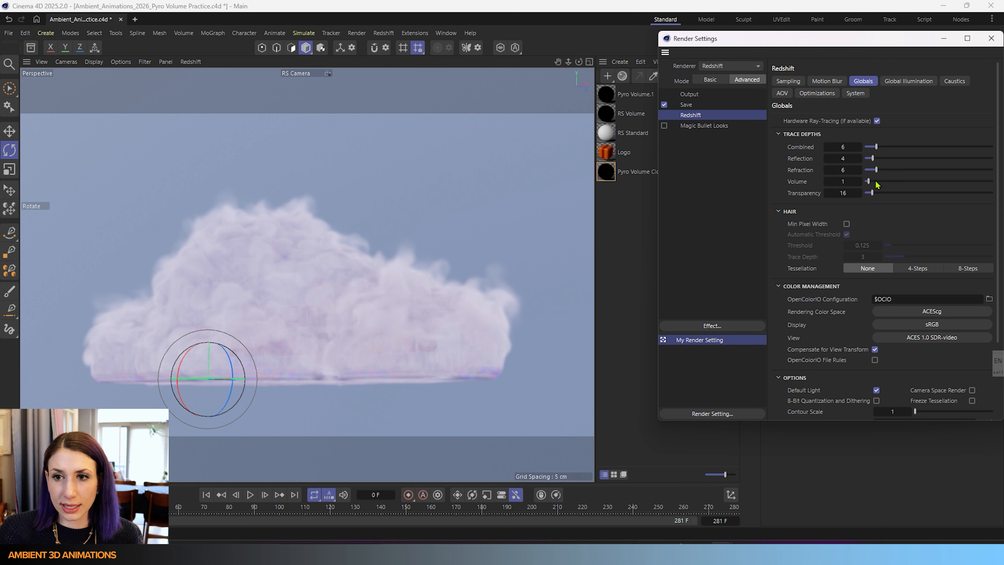
left_click_drag(876, 183, 903, 181)
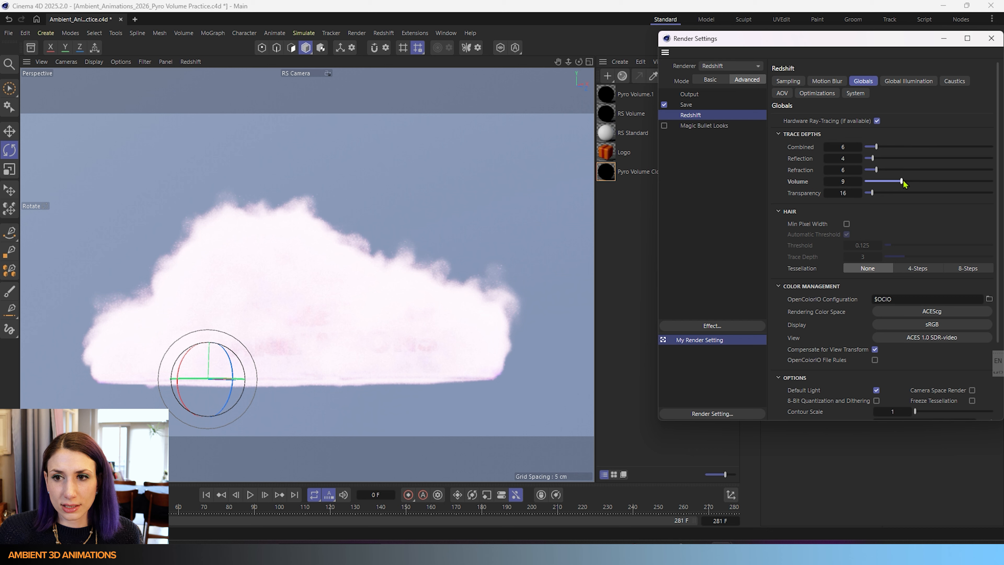
left_click_drag(903, 182, 940, 181)
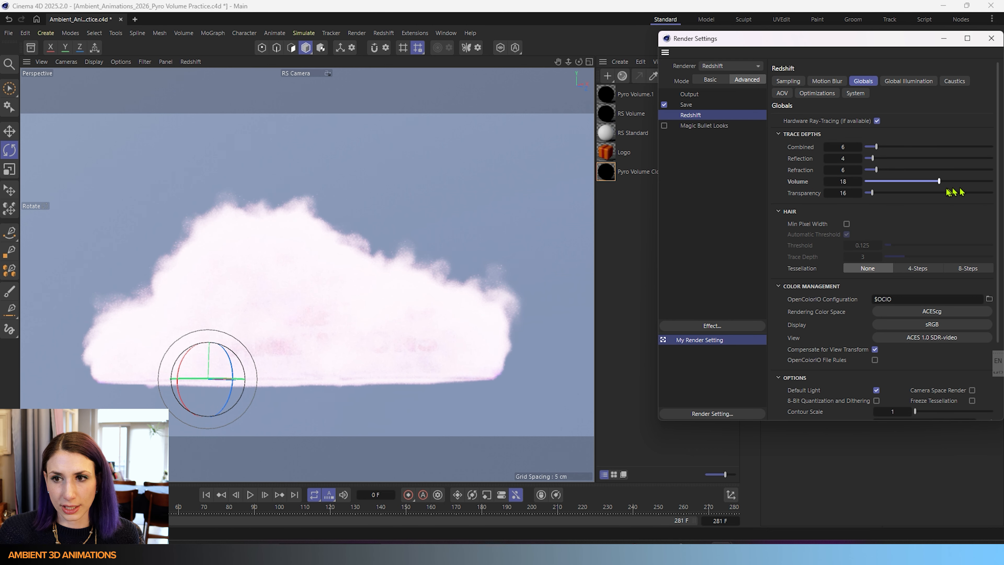
left_click_drag(948, 189, 993, 183)
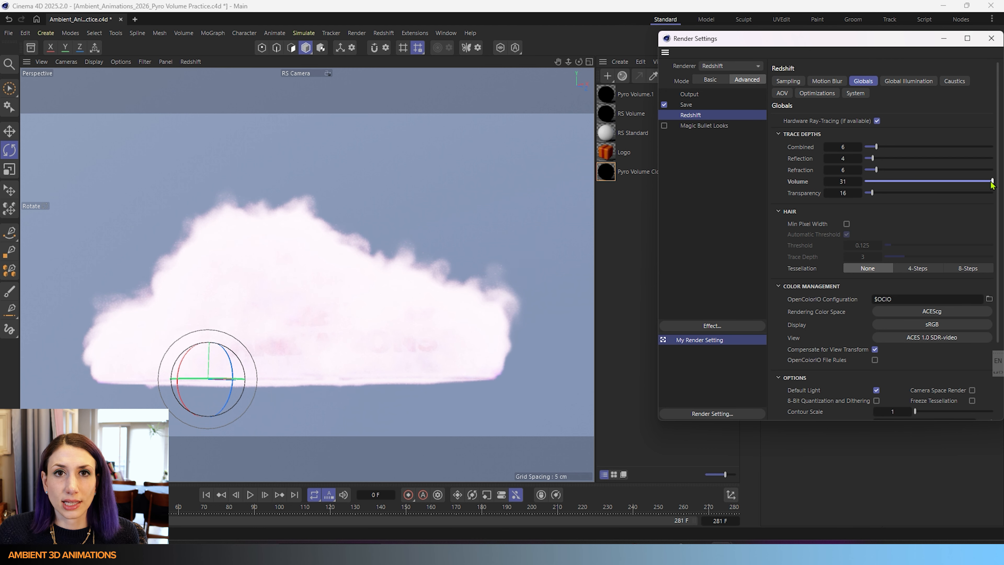
- Lower the Redshift Volume trace depth slider in the render settings
mouse_move(990, 184)
left_mouse_down()
mouse_move(905, 184)
mouse_move(925, 190)
left_mouse_up()
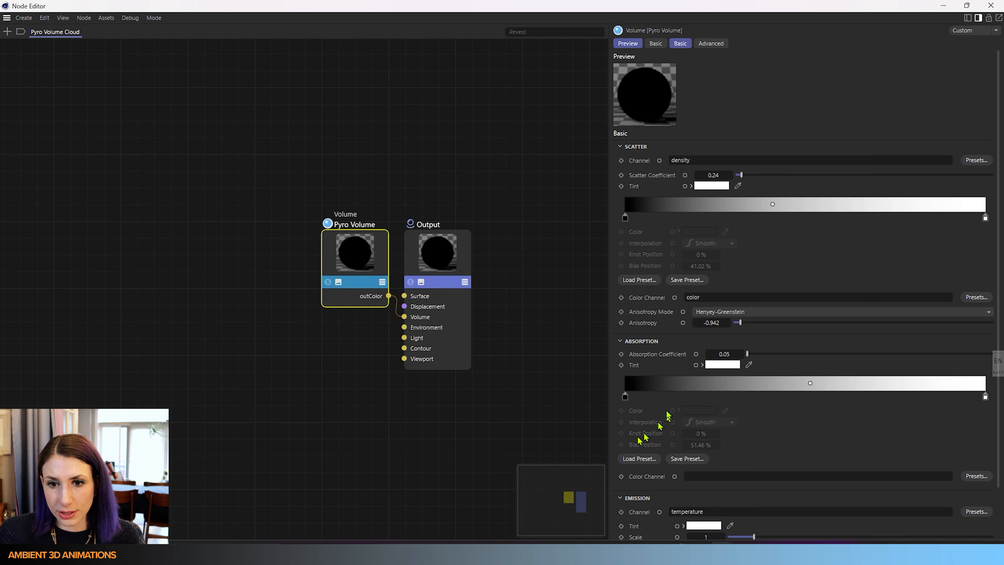
- Try Scatter Coefficient values on the Pyro Volume node, lowering it to 0.1 and raising it to 6.69 and 0.27
left_click_drag(321, 4, 469, 16)
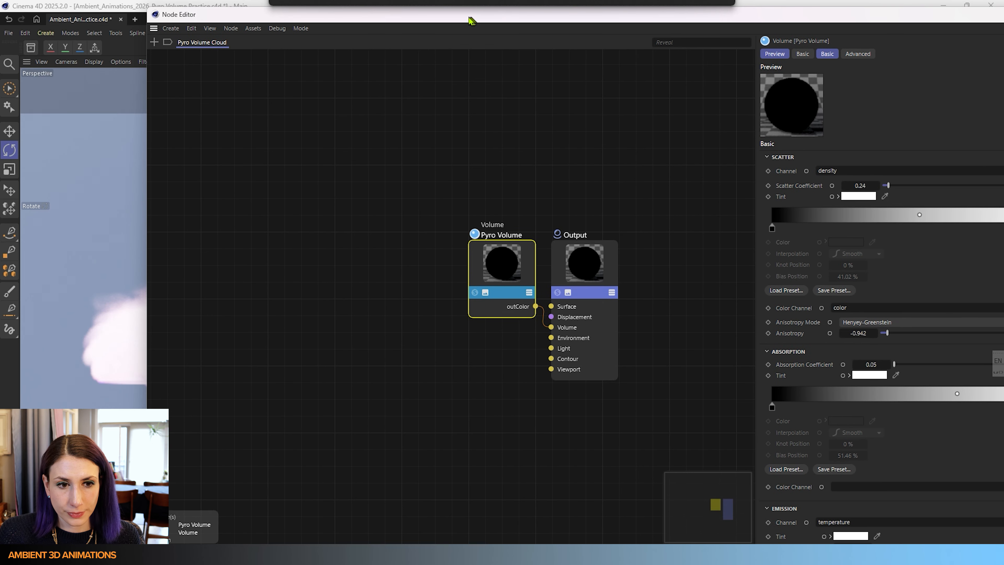
left_click_drag(146, 323, 545, 323)
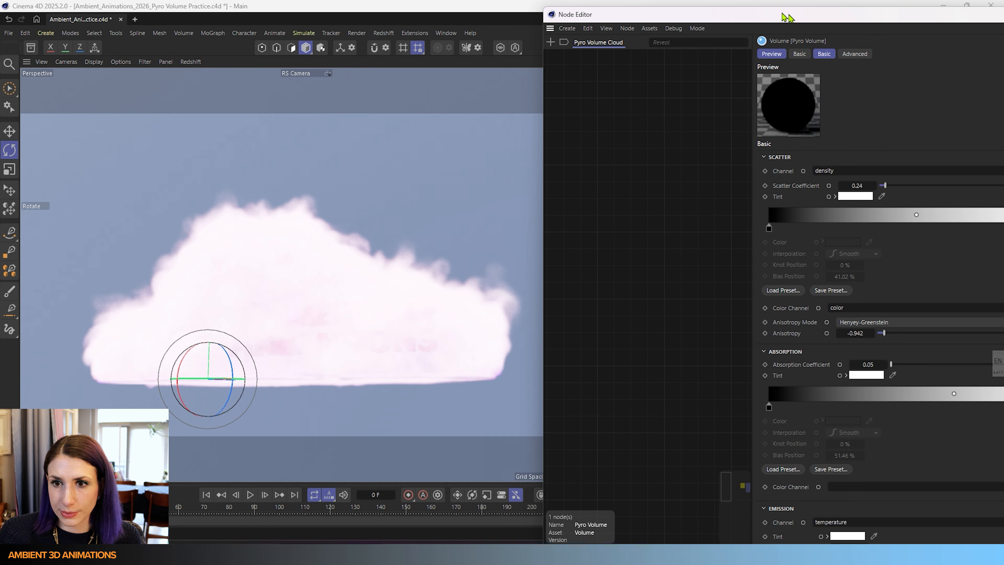
left_click_drag(795, 15, 683, 37)
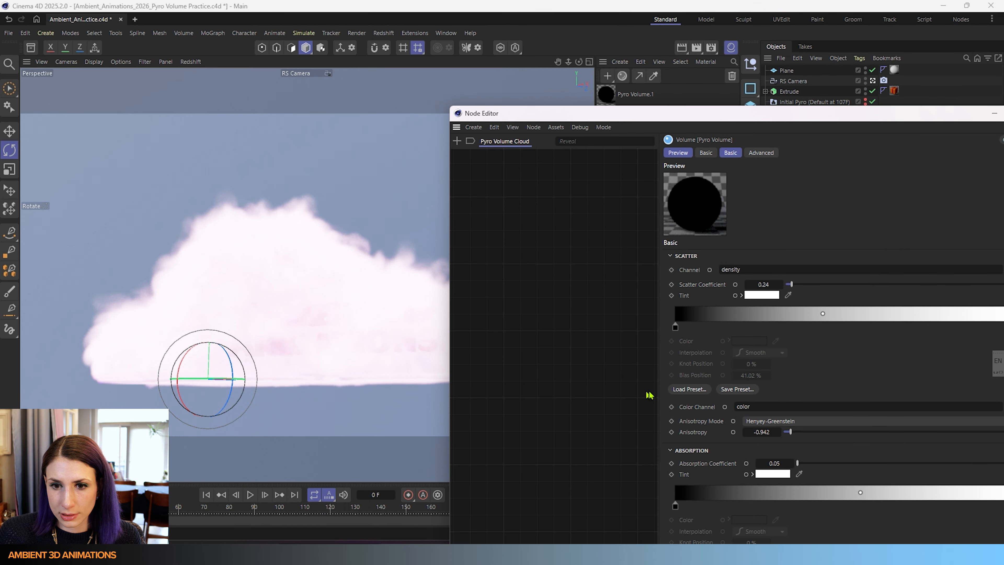
left_click_drag(657, 391, 789, 390)
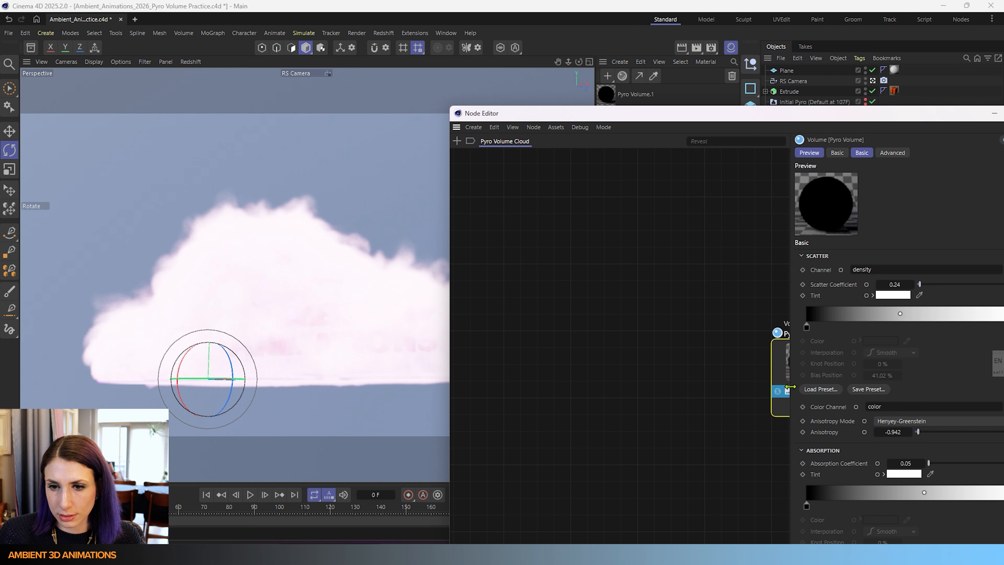
left_click_drag(451, 394, 513, 394)
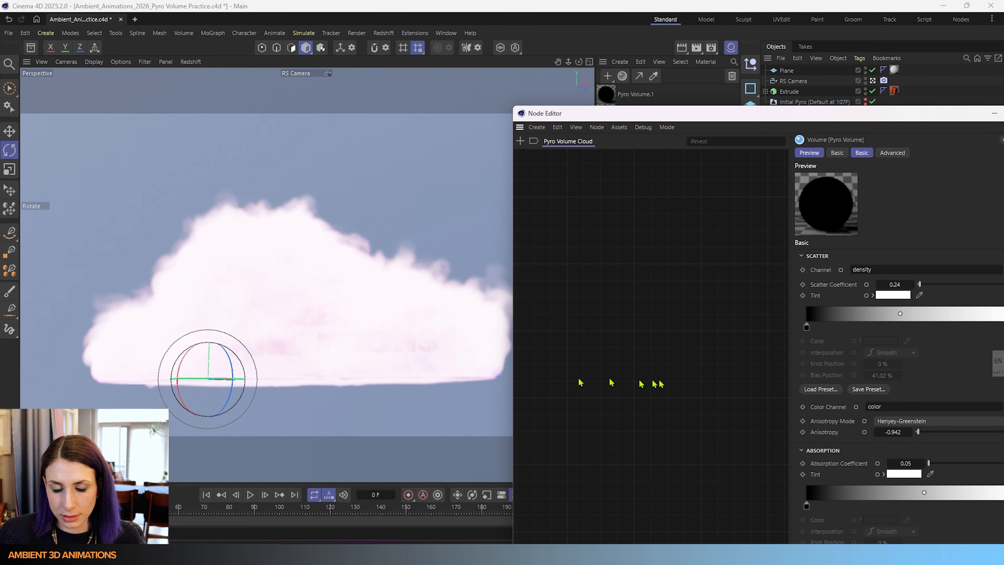
key("h")
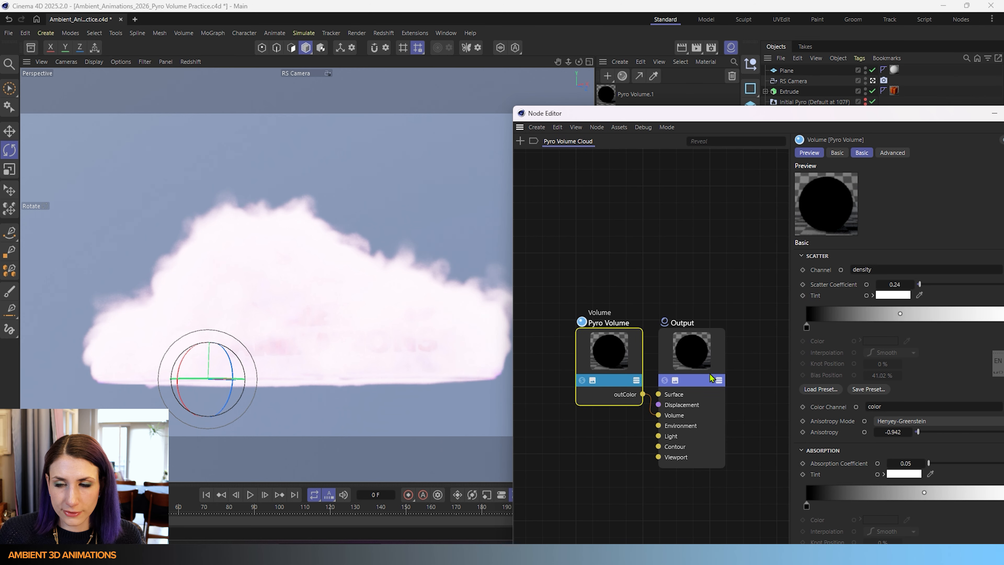
left_click_drag(889, 116, 834, 31)
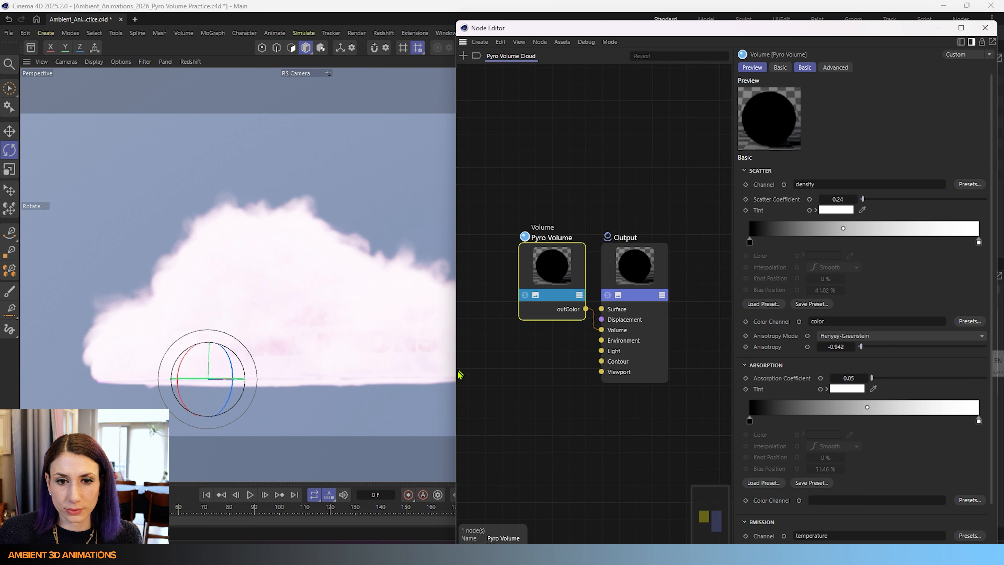
left_click_drag(453, 372, 478, 372)
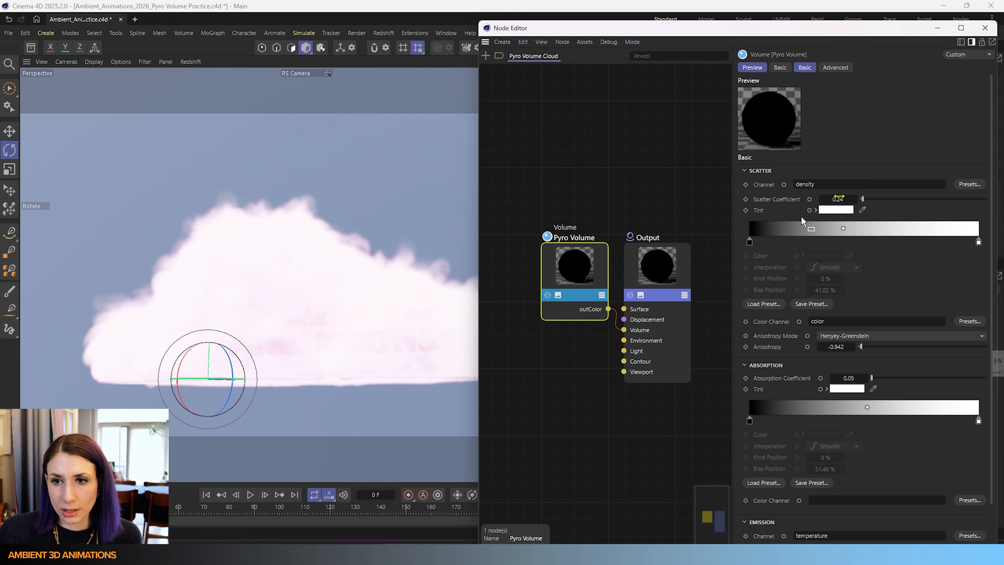
left_click(821, 204)
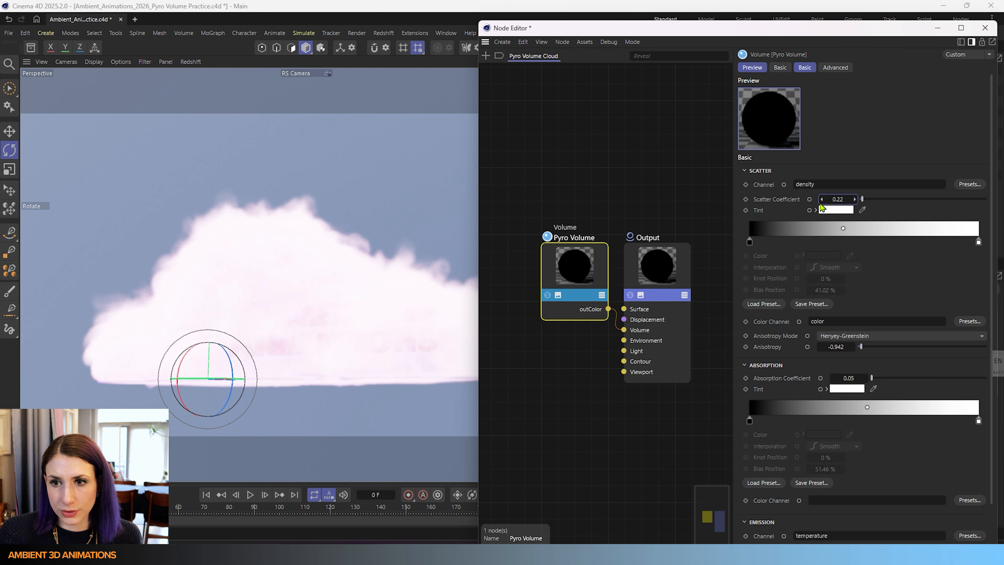
left_click(821, 203)
left_click(821, 203)
left_click(821, 203)
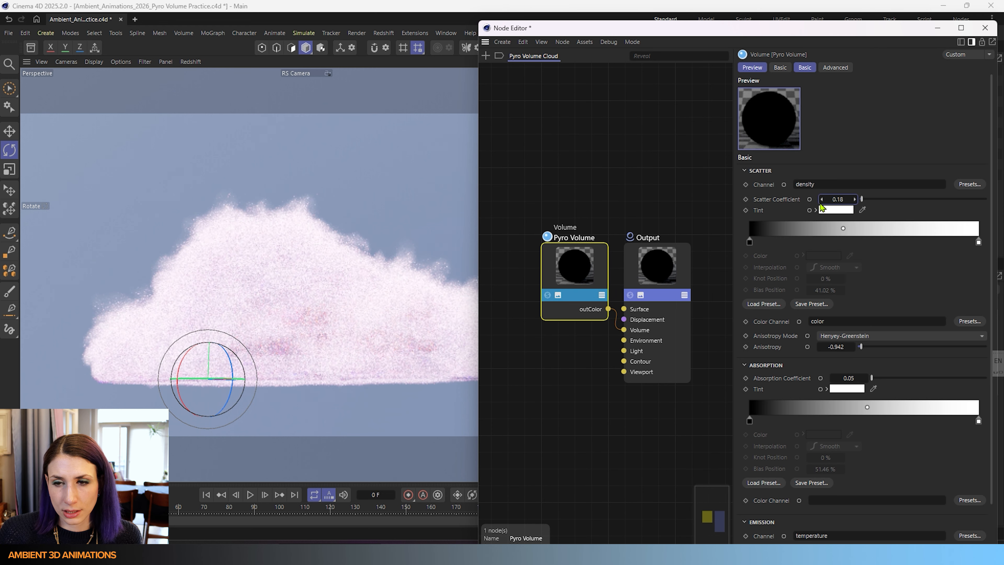
left_click(820, 203)
left_click(821, 203)
left_click(821, 203)
left_click(821, 203)
left_click(821, 203)
left_click(821, 203)
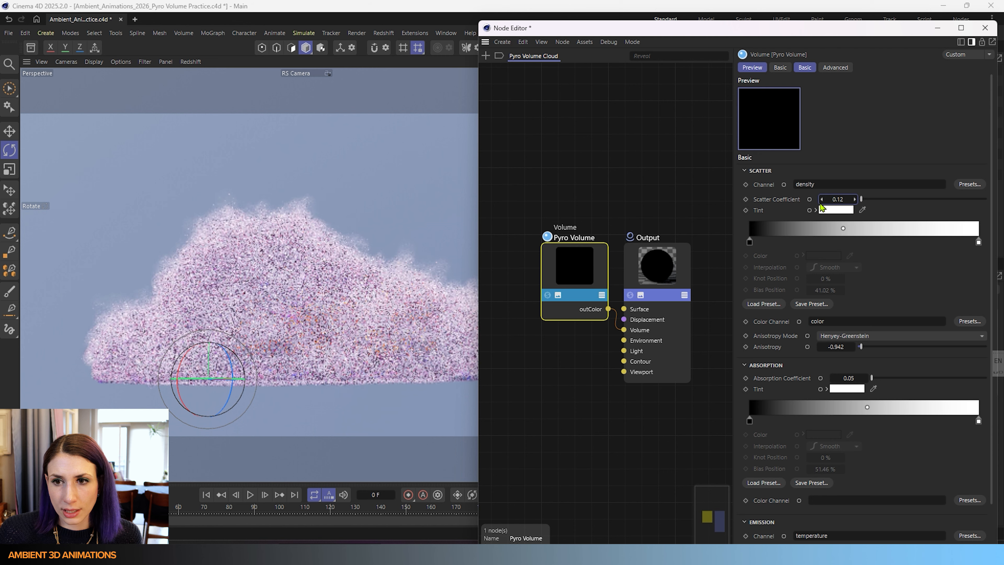
left_click(821, 203)
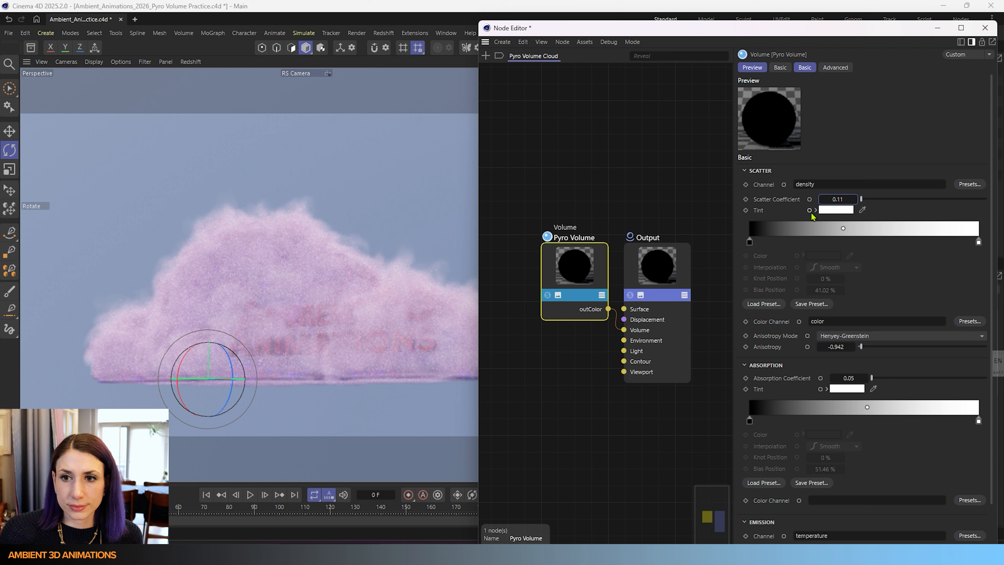
left_click(822, 203)
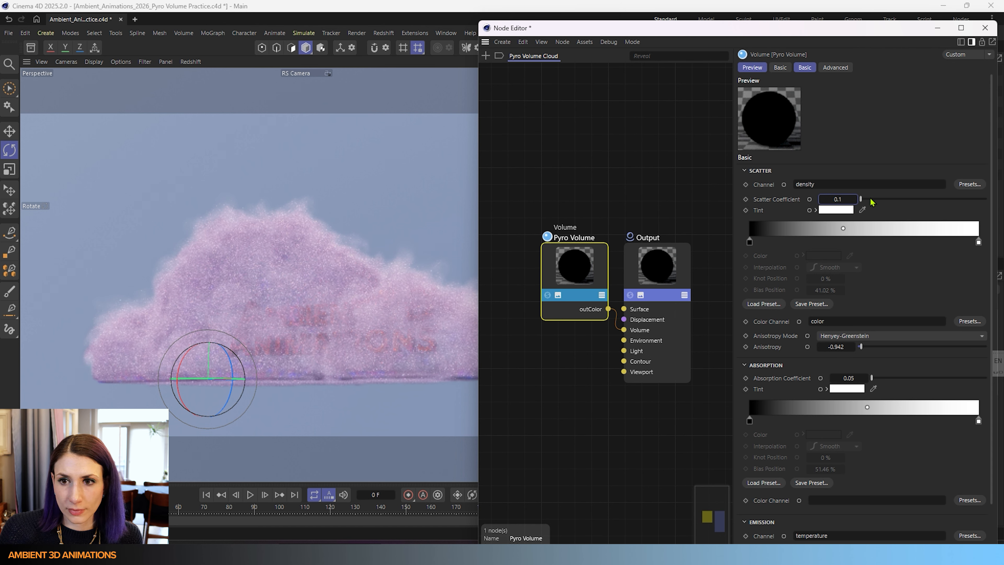
left_click_drag(861, 203, 945, 202)
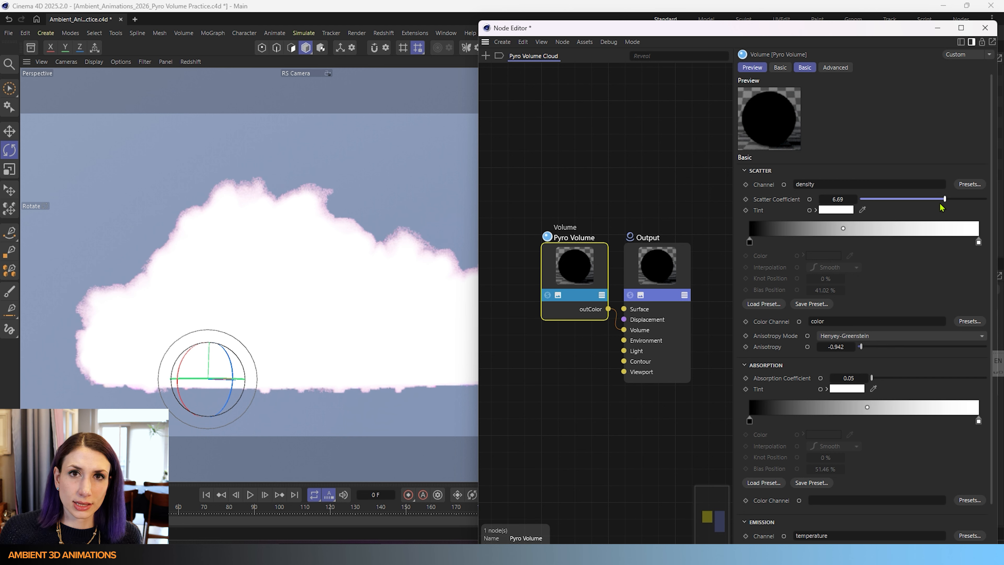
left_click_drag(942, 205, 864, 206)
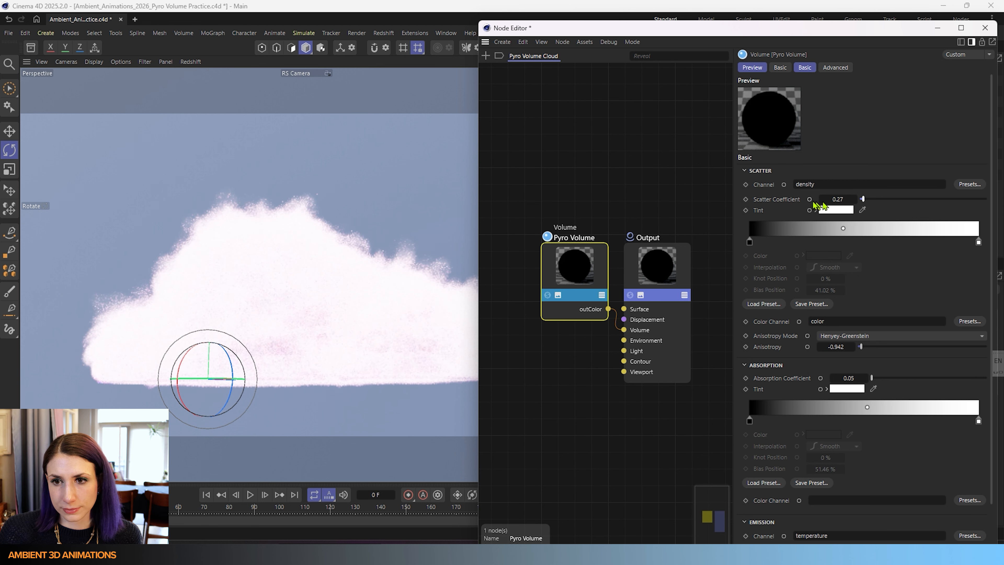
- Try a Scatter Coefficient of 0.13 with a pale yellow scatter tint
left_click(821, 201)
left_click(821, 201)
left_click(821, 201)
left_click(821, 202)
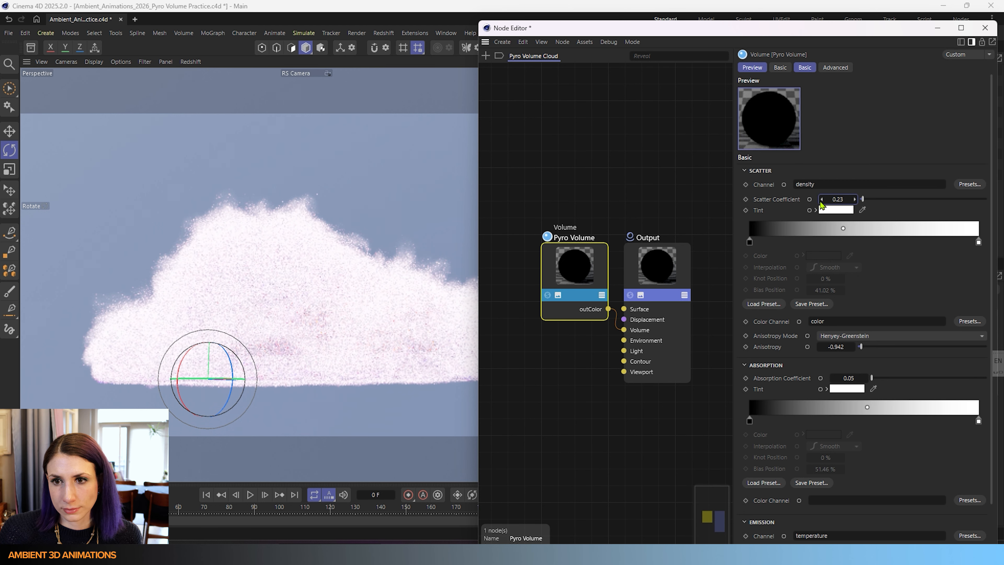
left_click(821, 200)
left_click(821, 200)
left_click(821, 199)
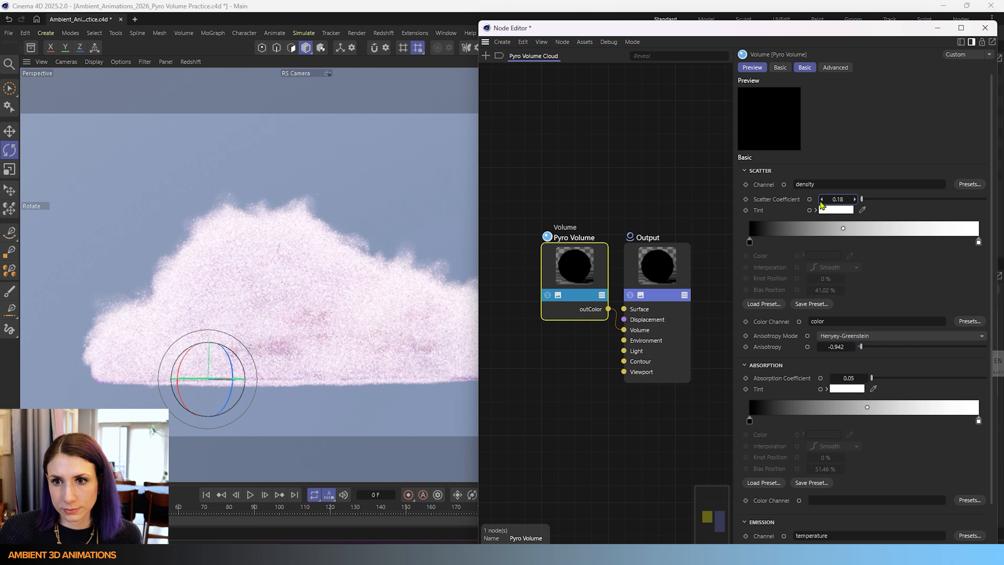
left_click(821, 200)
left_click(821, 199)
left_click(821, 199)
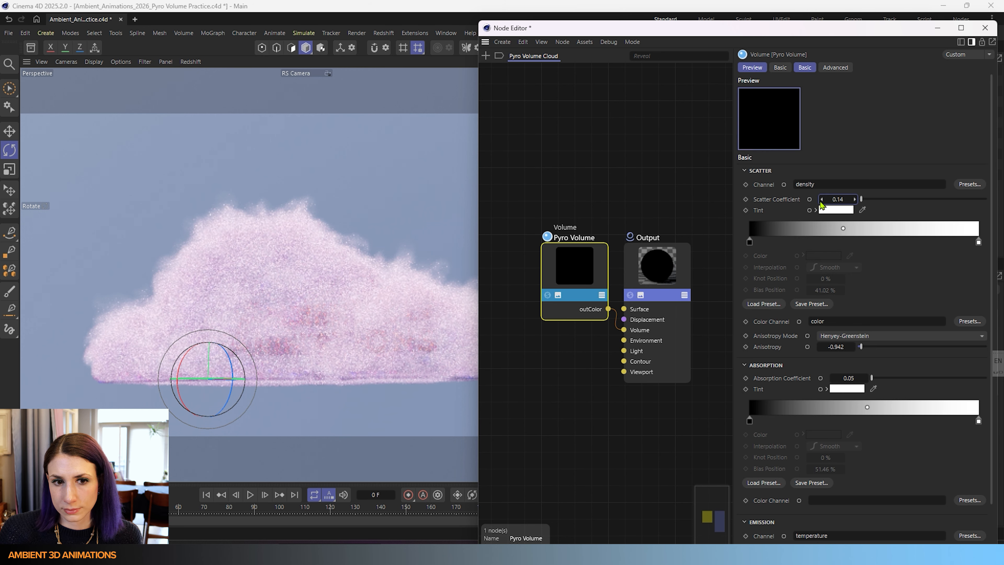
left_click(821, 200)
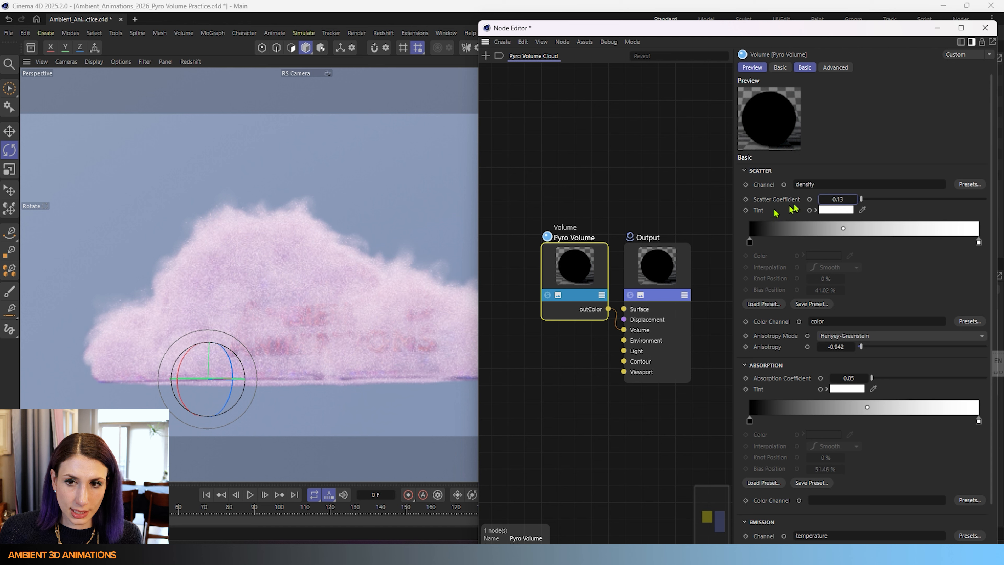
left_click(842, 212)
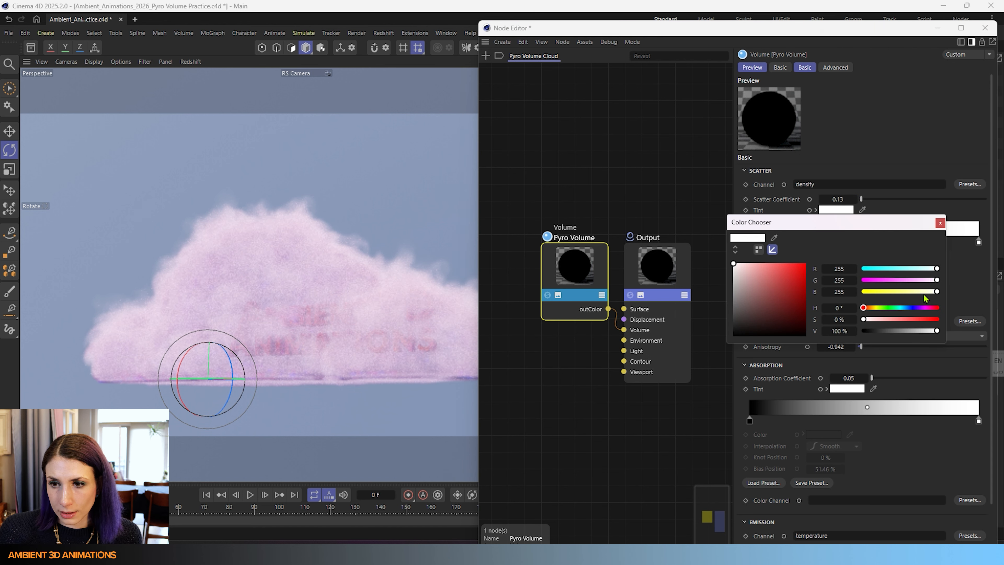
left_click_drag(925, 297, 896, 297)
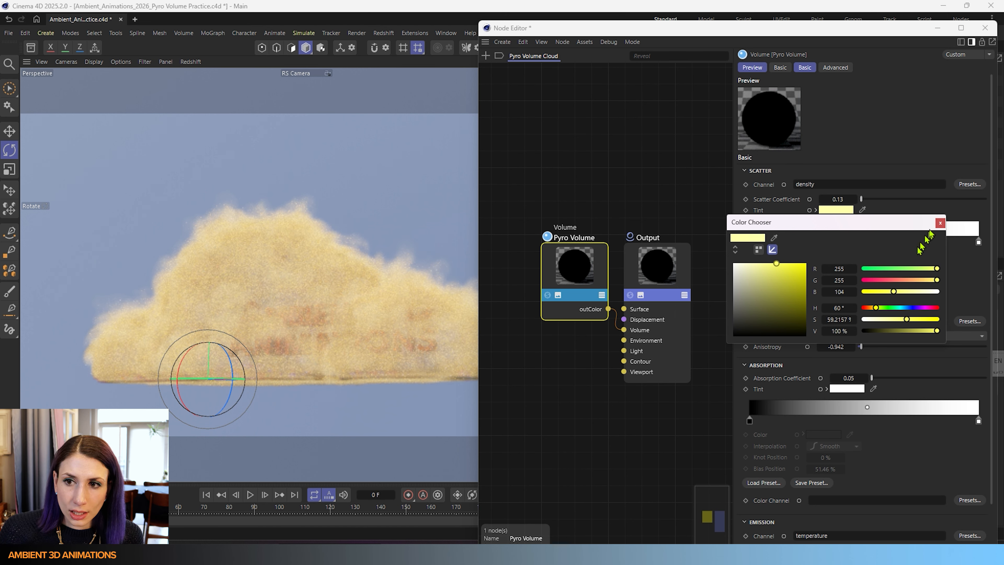
left_click(941, 223)
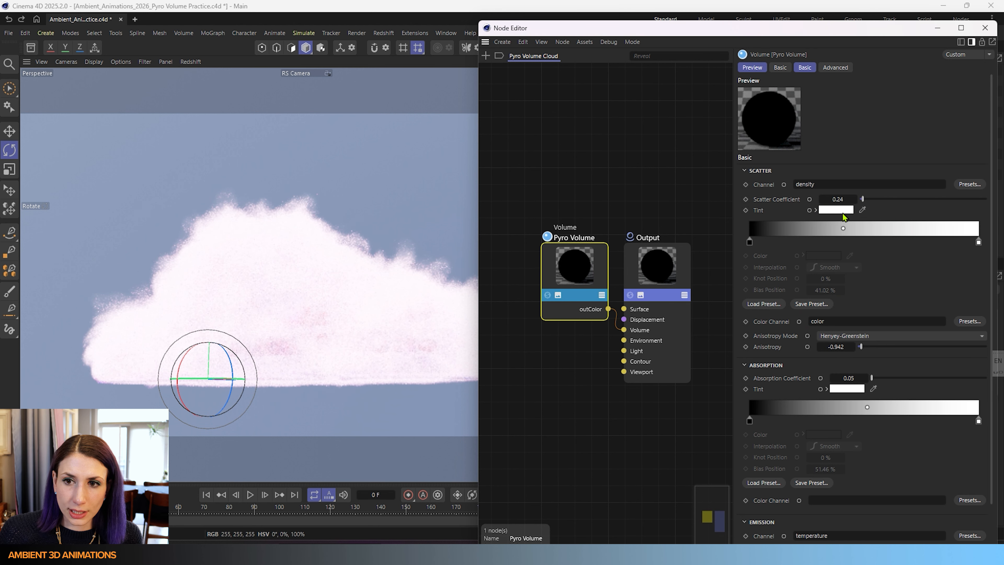
double_click(903, 234)
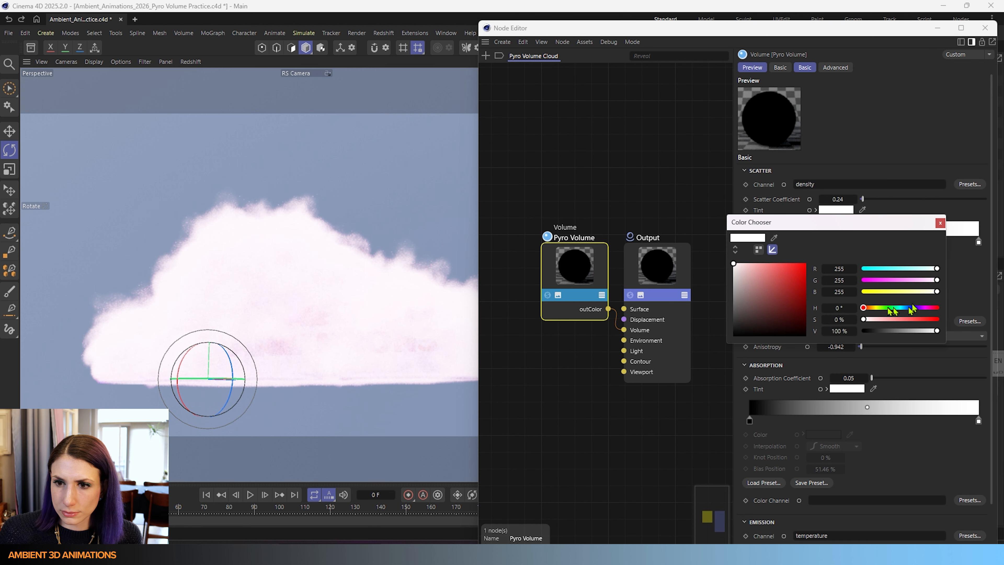
left_click_drag(882, 308, 888, 308)
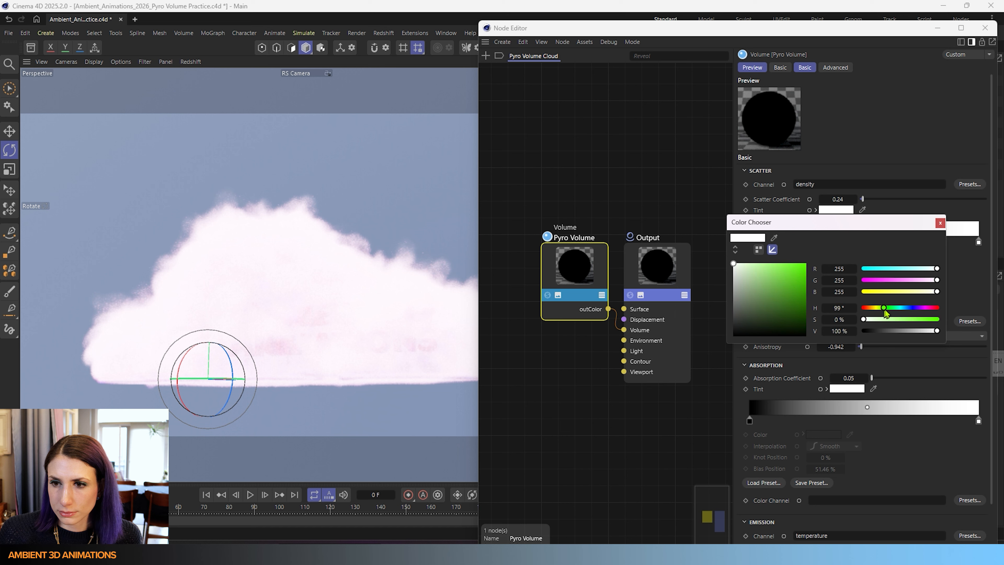
left_click(940, 223)
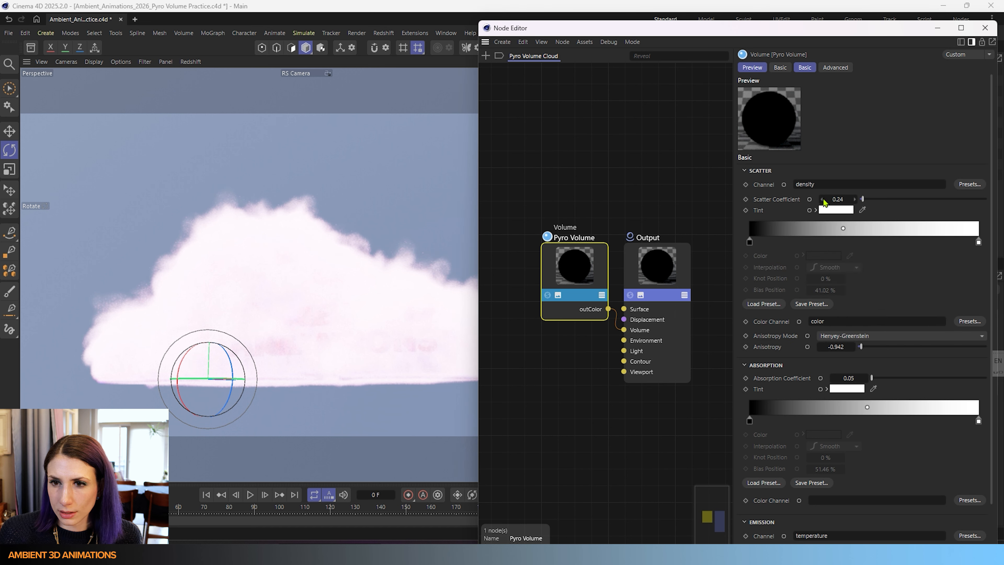
- Set the Scatter Coefficient to 0.18 and the scatter tint to pale pink (255, 193, 193)
left_click(824, 199)
left_click(824, 199)
left_click(823, 200)
left_click(823, 199)
left_click(824, 199)
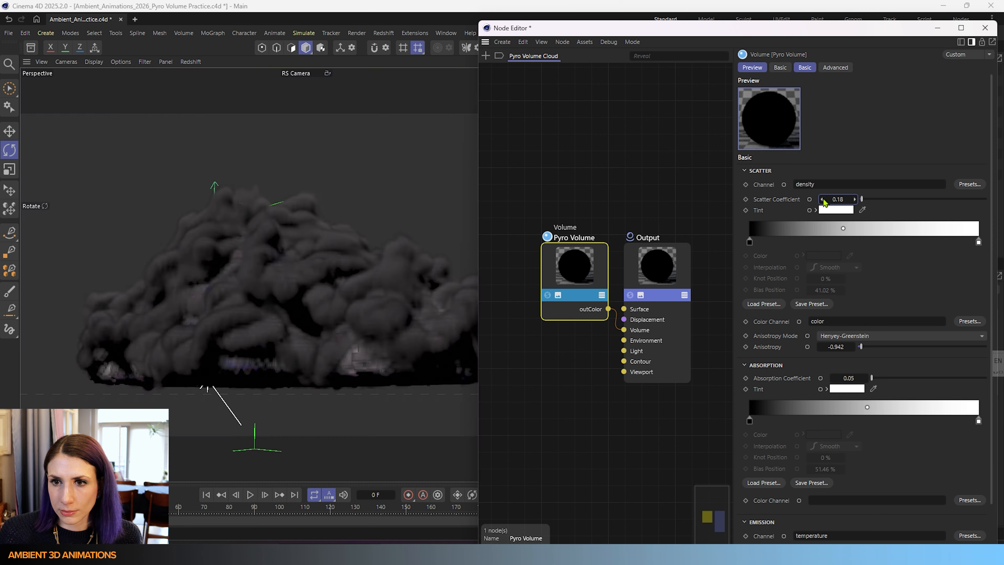
left_click(833, 210)
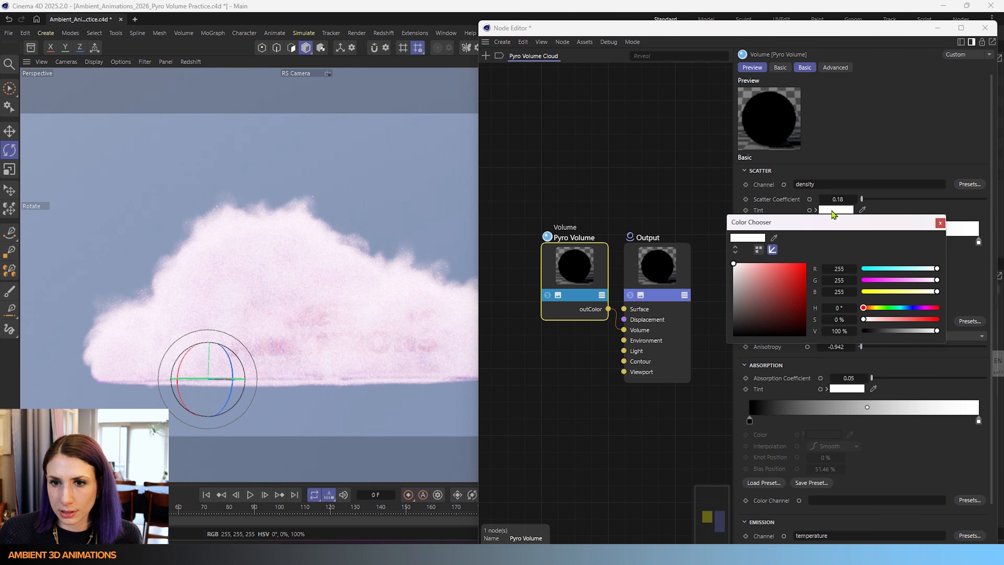
left_click(750, 264)
left_click_drag(749, 264, 751, 263)
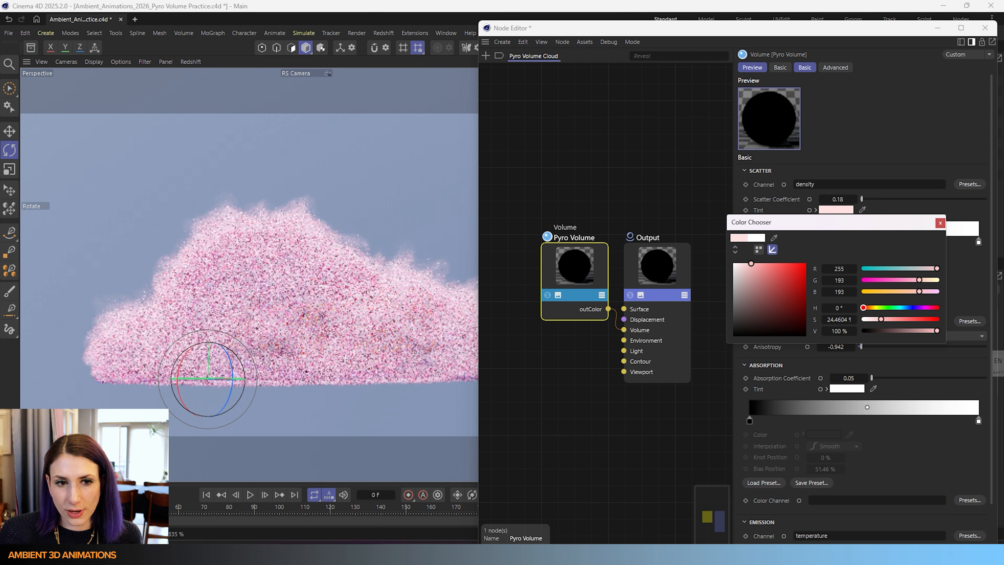
left_click(940, 223)
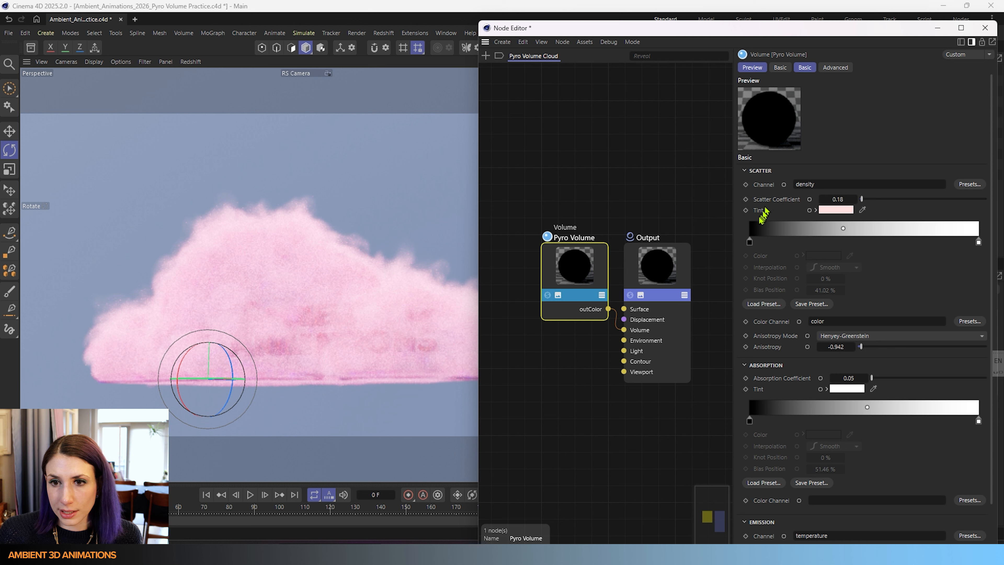
- Set the first scatter gradient knot's color to purple (H 246°, S 58%, V 60%)
left_click(749, 243)
left_click_drag(750, 244, 753, 222)
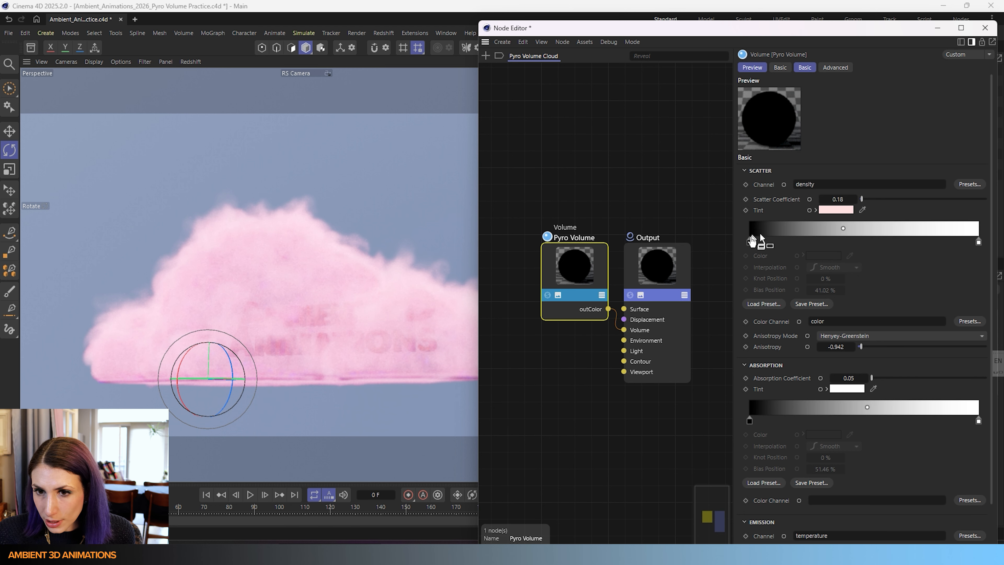
double_click(748, 243)
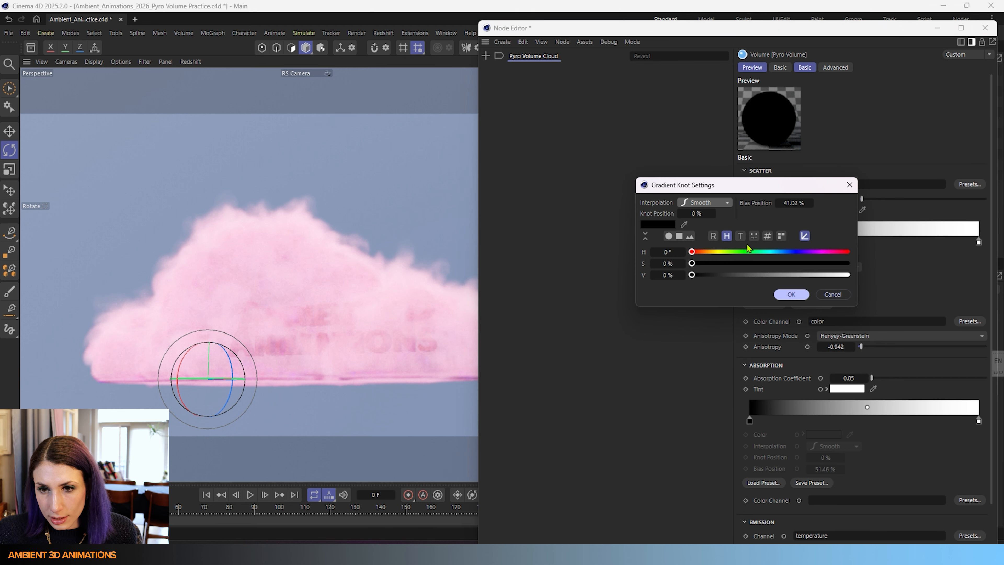
left_click_drag(754, 253, 786, 276)
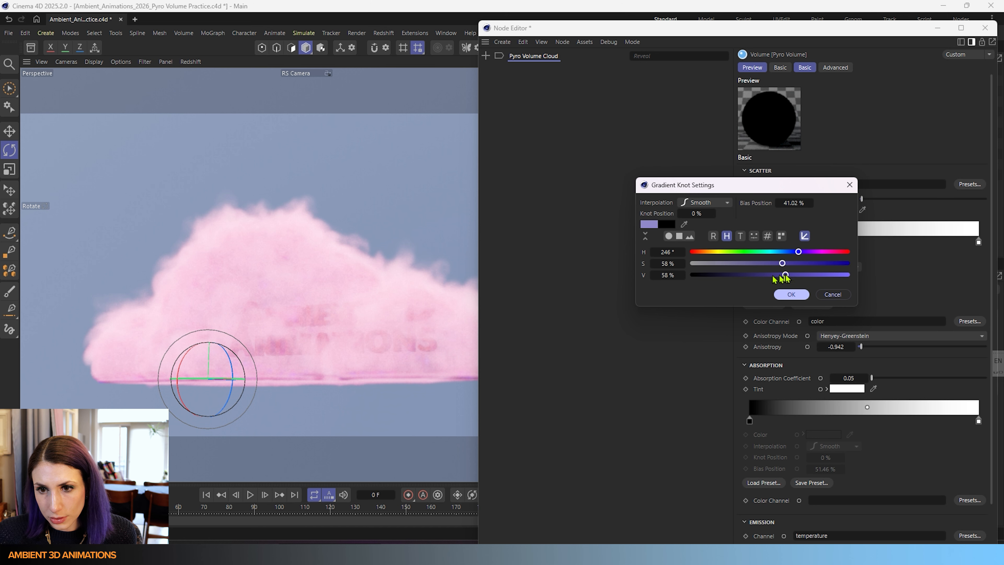
left_click(793, 294)
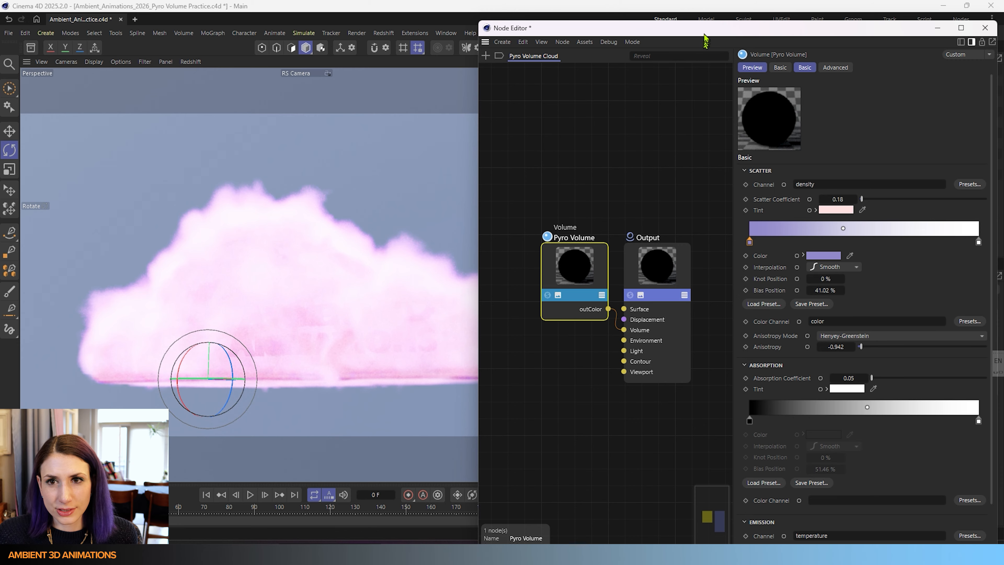
left_click_drag(707, 28, 760, 65)
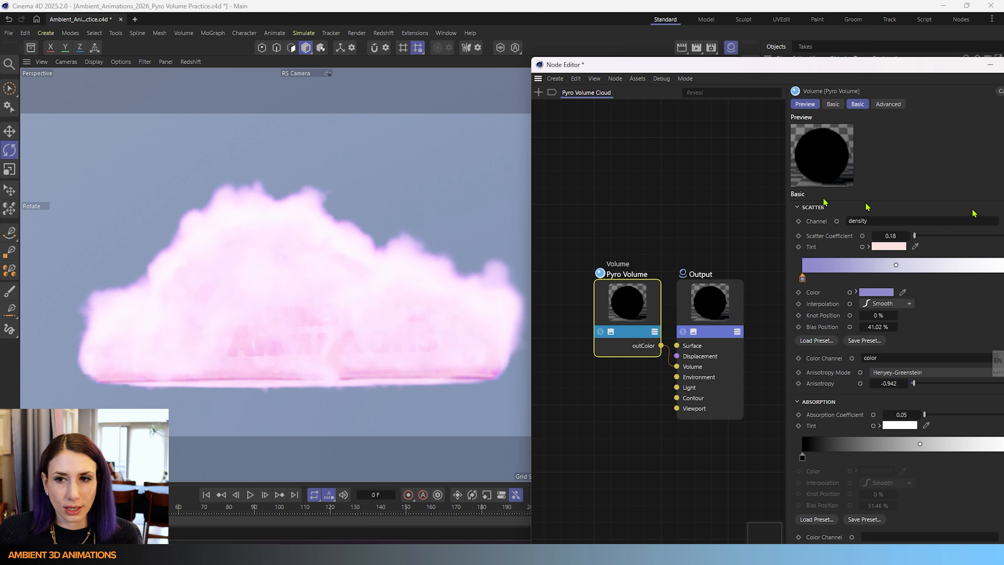
- Try setting the last scatter gradient knot's color to green (H 118°, S 87%, V 100%)
left_click_drag(883, 64, 783, 53)
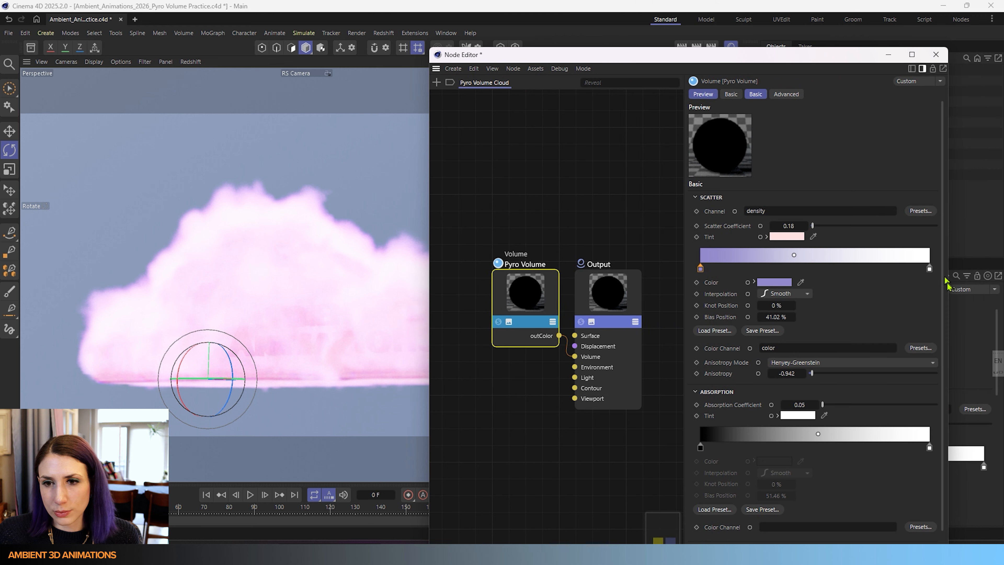
left_click(929, 269)
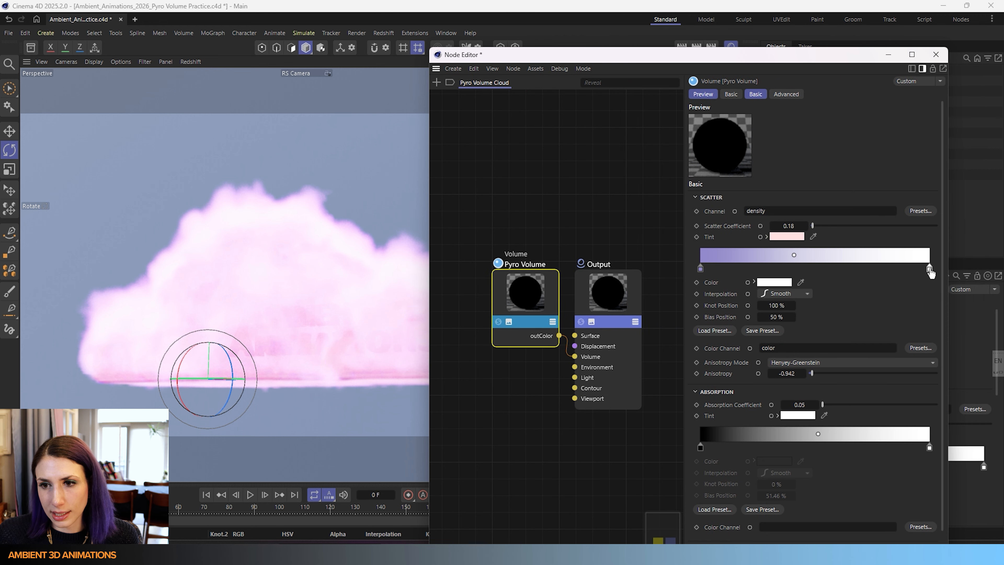
double_click(930, 269)
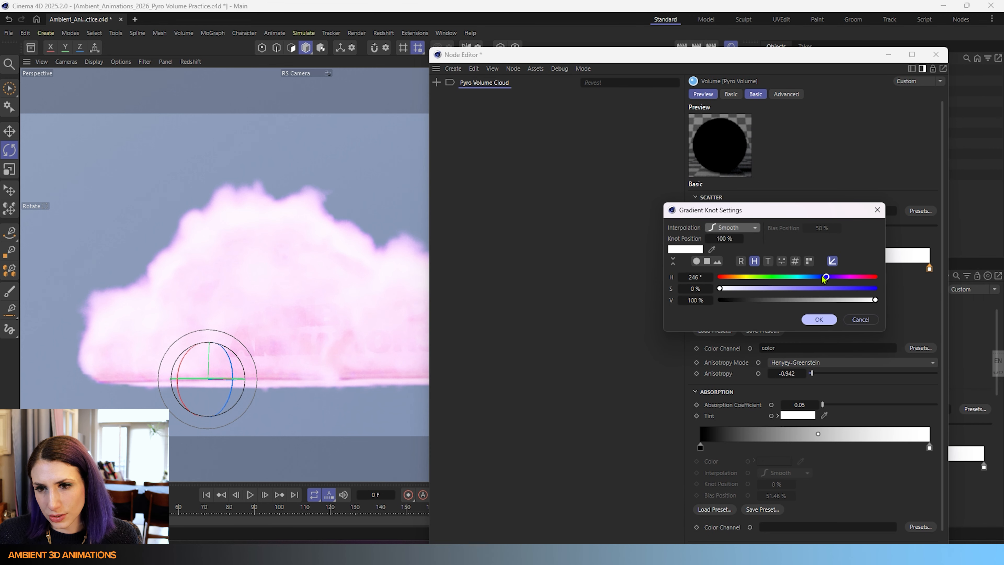
left_click_drag(823, 277, 767, 279)
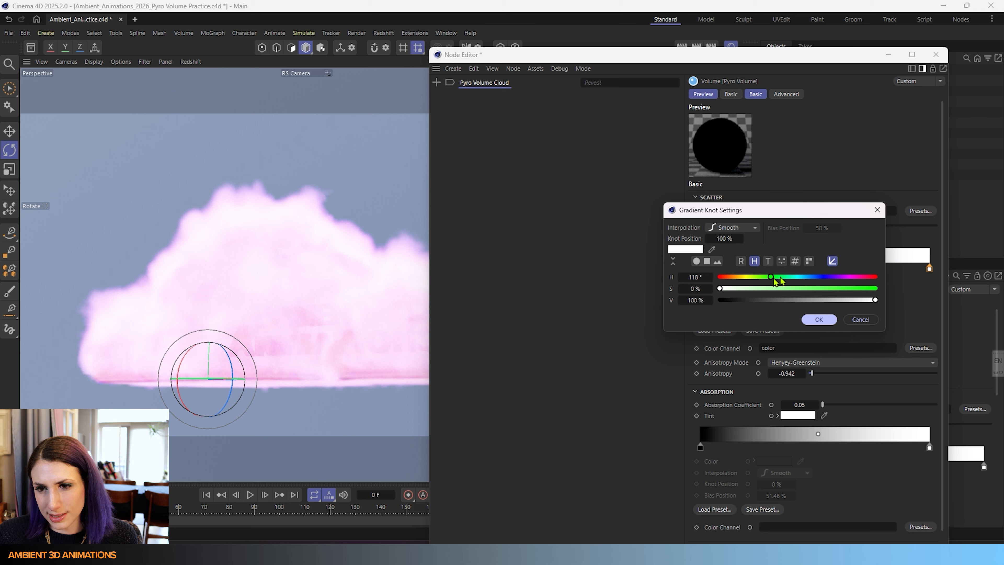
left_click_drag(835, 290, 855, 289)
left_click(818, 320)
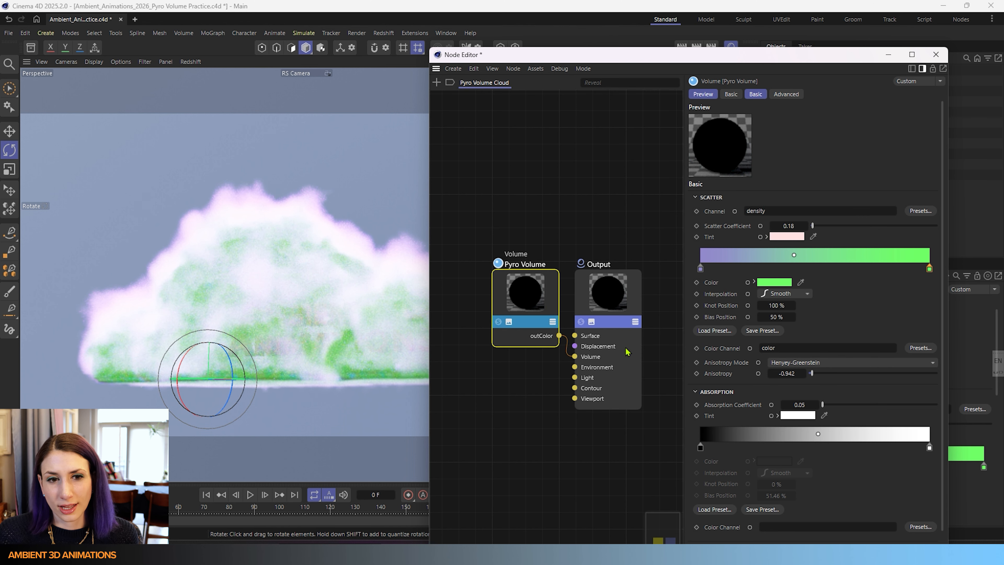
- Set the first scatter gradient knot's color to black with saturation and value at 0%
double_click(701, 269)
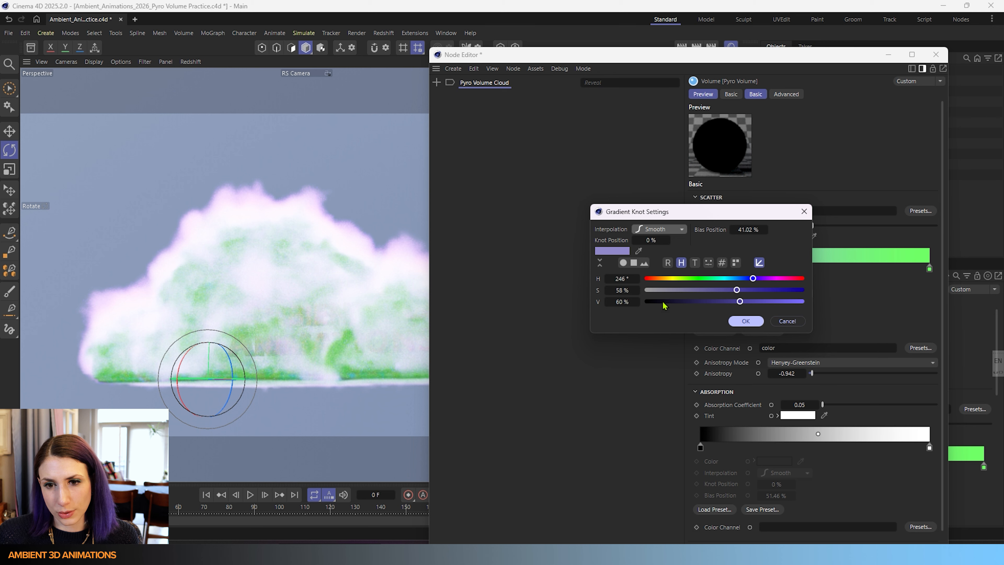
left_click_drag(662, 301, 615, 311)
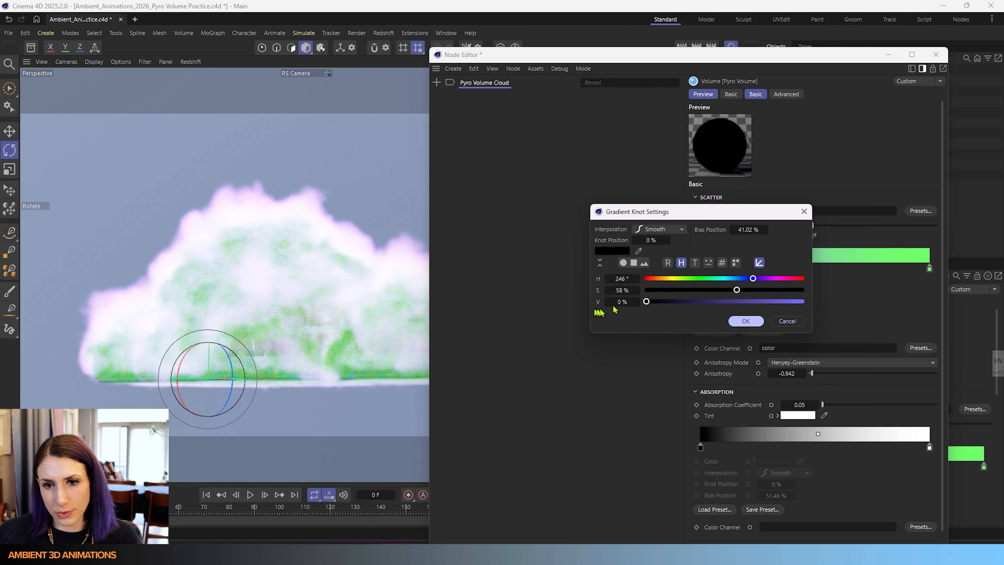
left_click(746, 321)
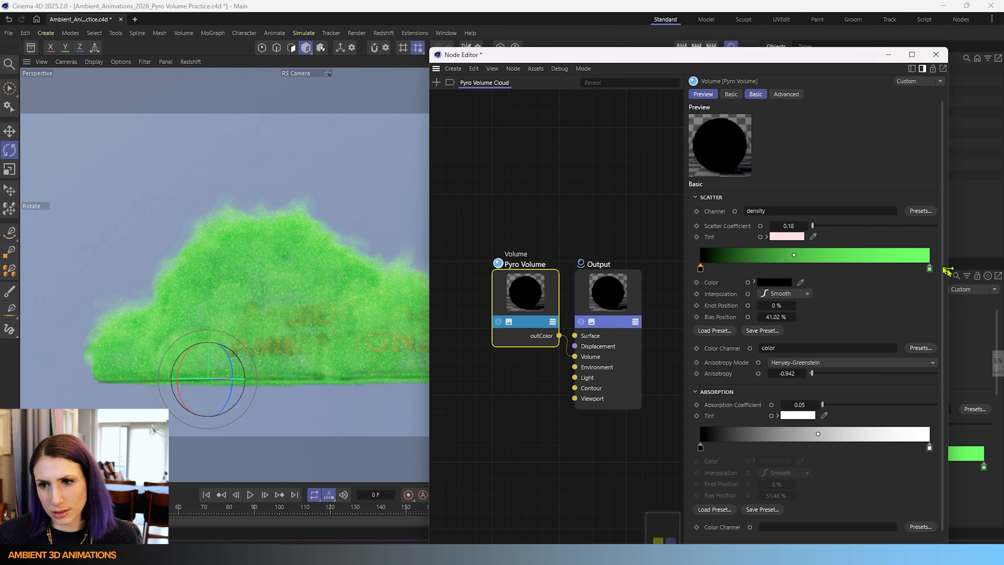
- Set the last scatter gradient knot's color back to white with saturation at 0%
double_click(929, 268)
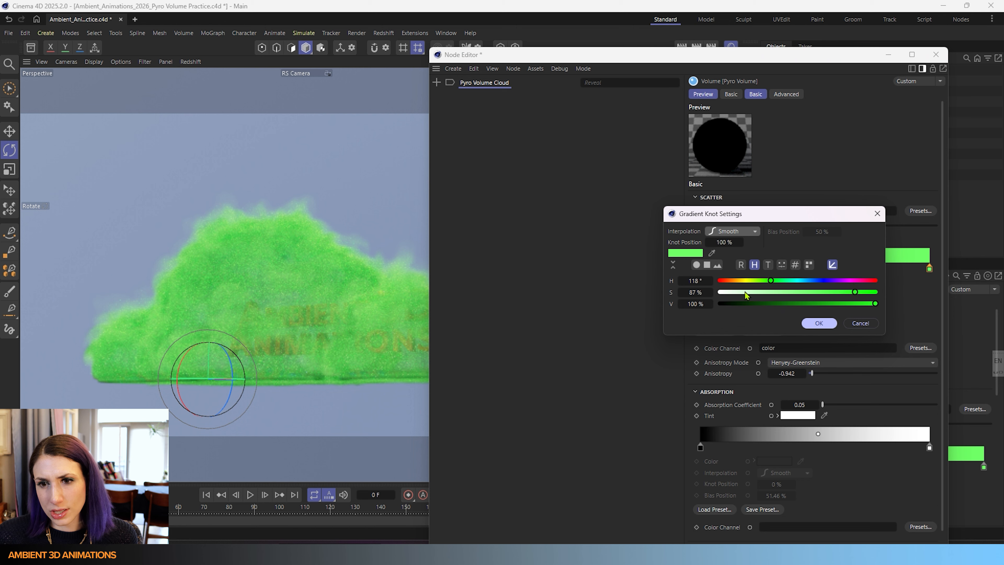
left_click_drag(696, 293, 703, 299)
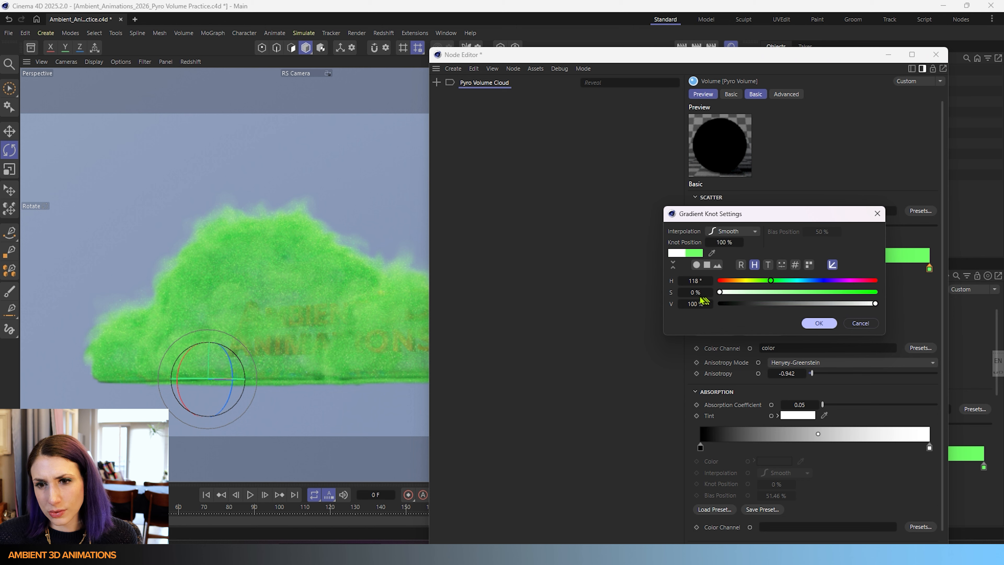
left_click(825, 324)
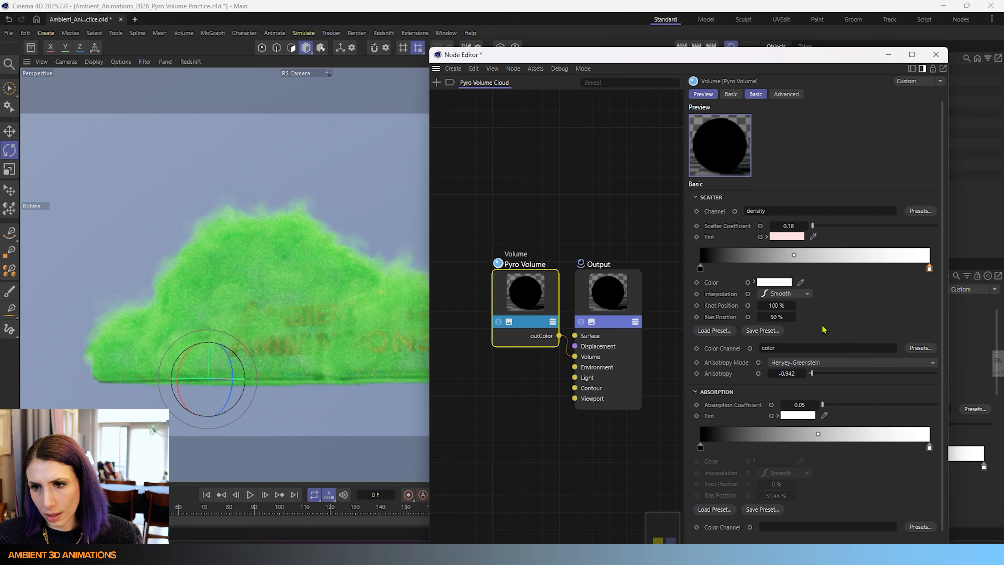
- Set the scatter tint color to white
left_click(787, 237)
left_click_drag(716, 302, 683, 288)
left_click(891, 250)
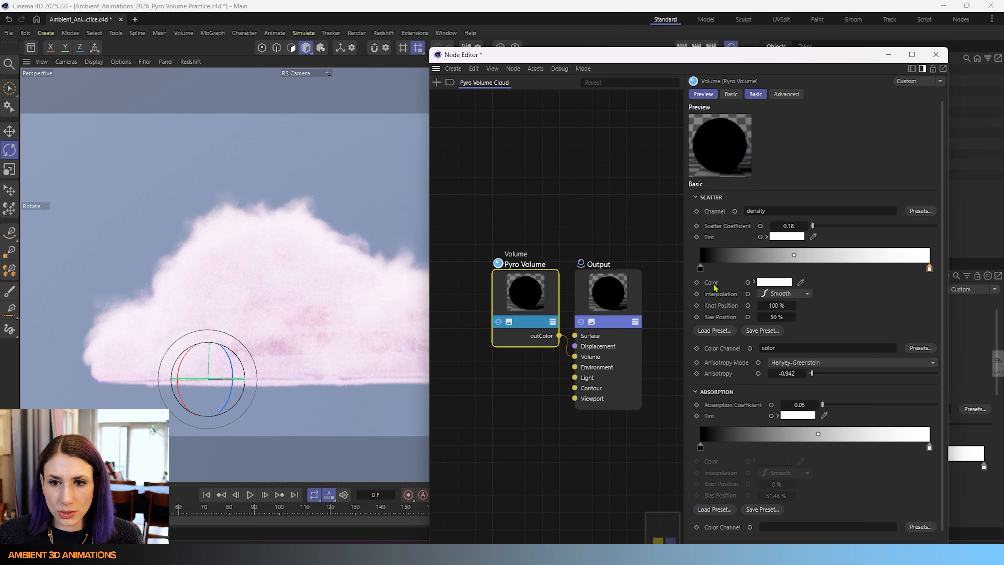
- Try moving the first scatter gradient knot to a knot position of about 8%
left_click(700, 268)
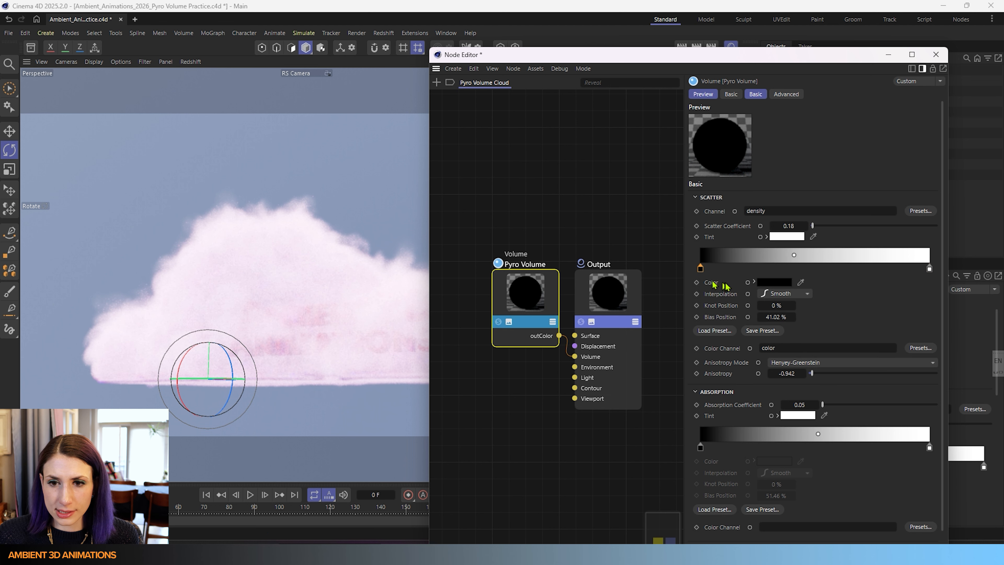
left_click(781, 293)
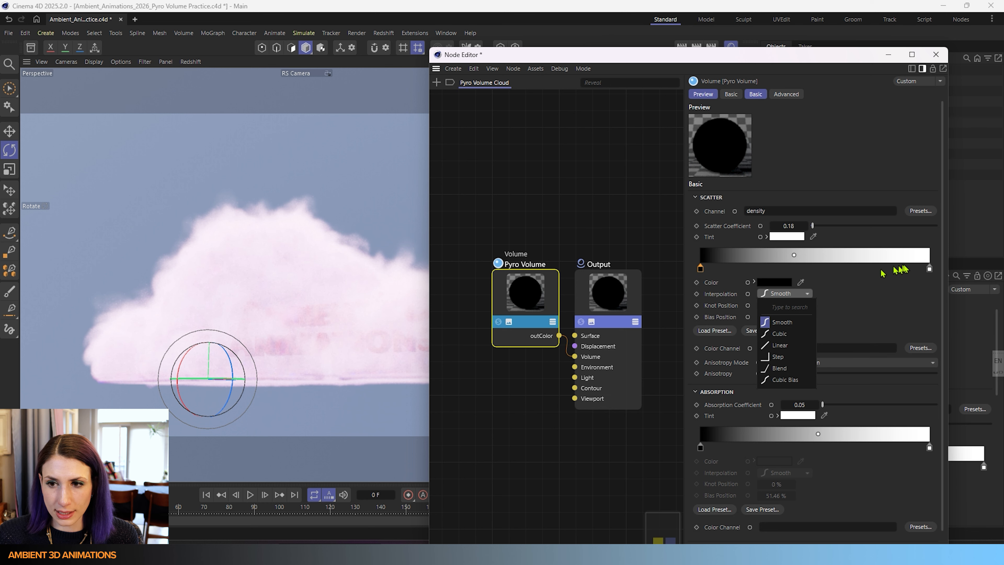
left_click(907, 286)
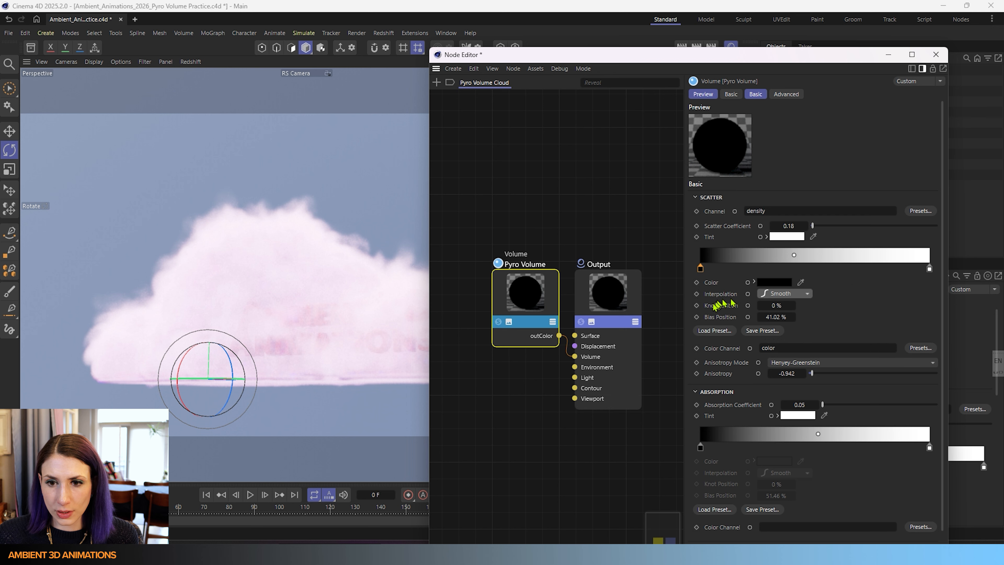
left_click_drag(723, 304, 763, 305)
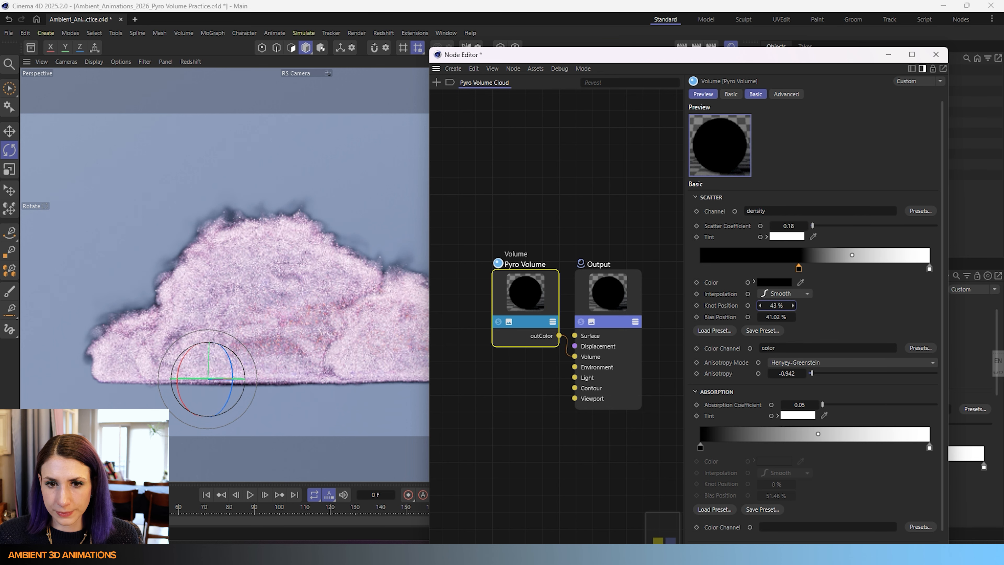
left_click_drag(798, 266, 719, 269)
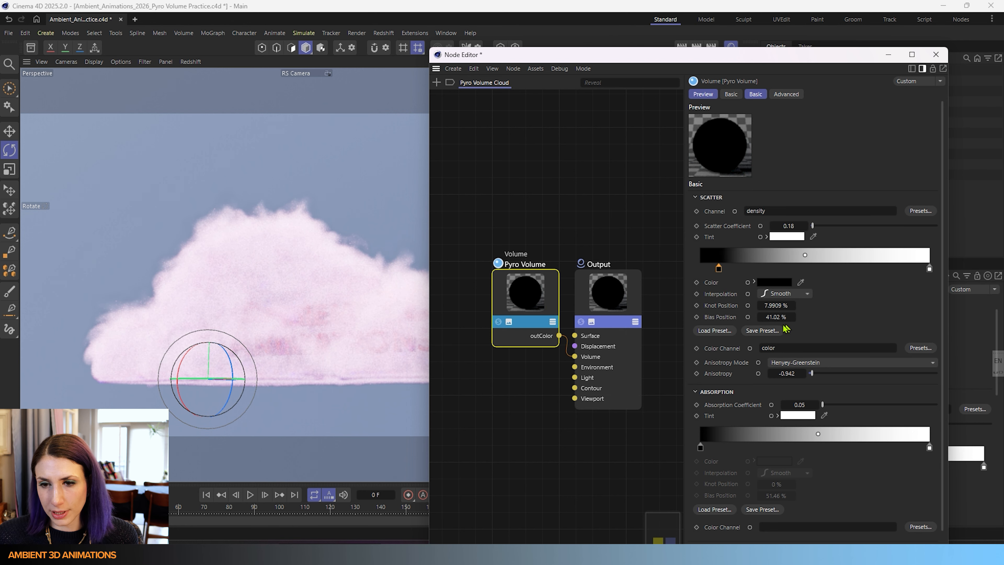
- Set the first scatter knot's bias position to 47.02%
left_click_drag(773, 317, 816, 317)
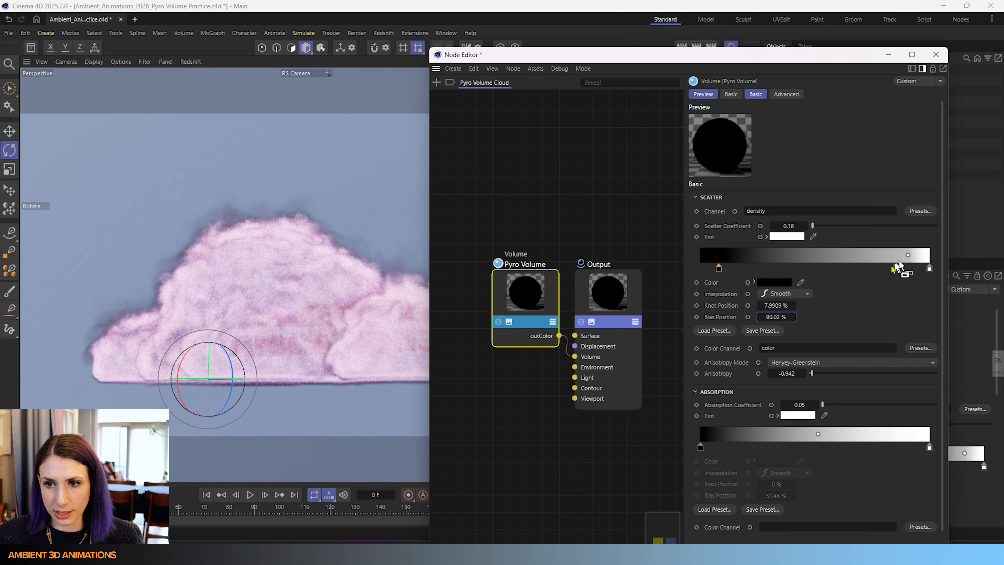
left_click_drag(776, 317, 711, 317)
left_click_drag(777, 317, 739, 317)
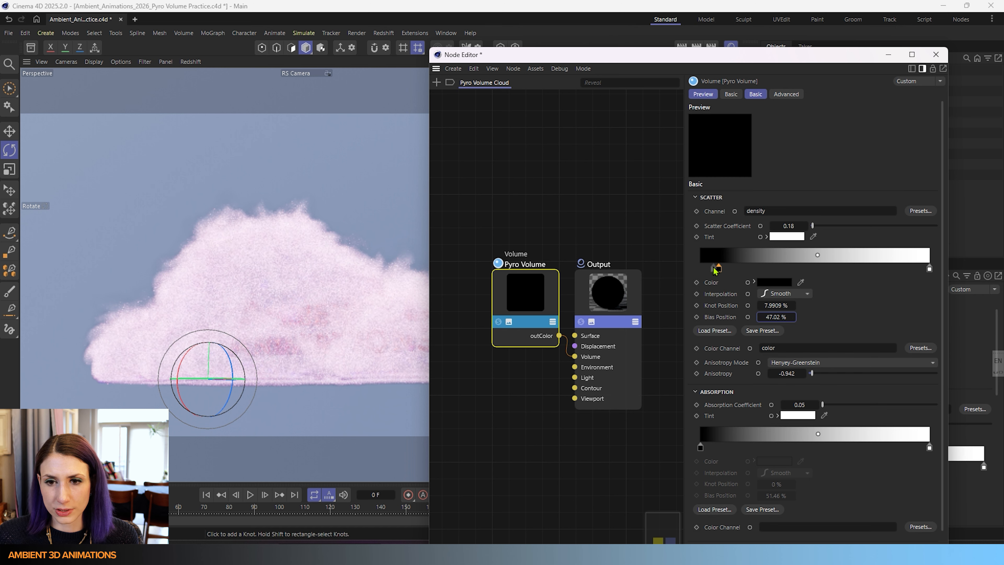
- Return the first knot to 0% and add a mid-gradient knot, then remove it
left_click_drag(719, 268, 700, 268)
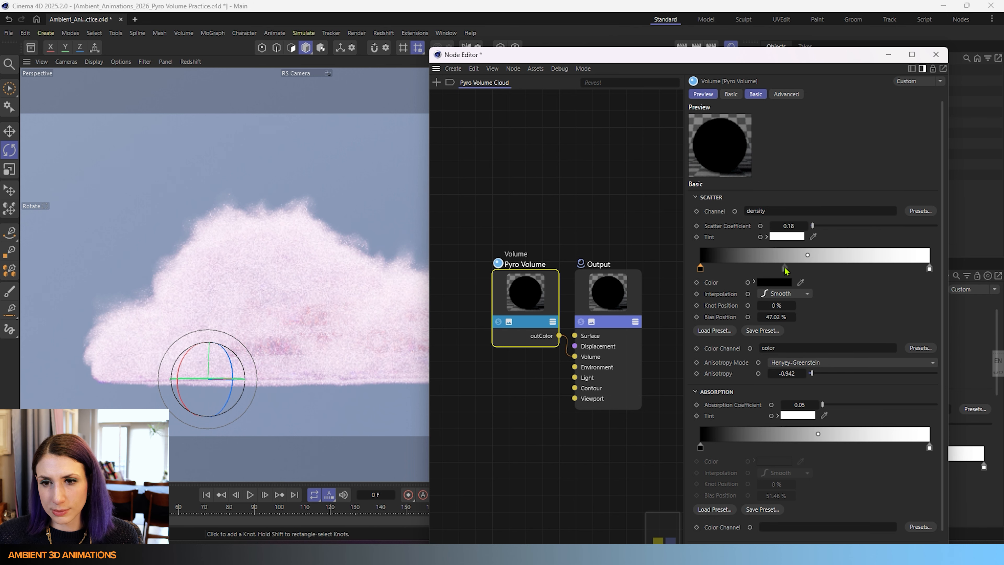
left_click(785, 268)
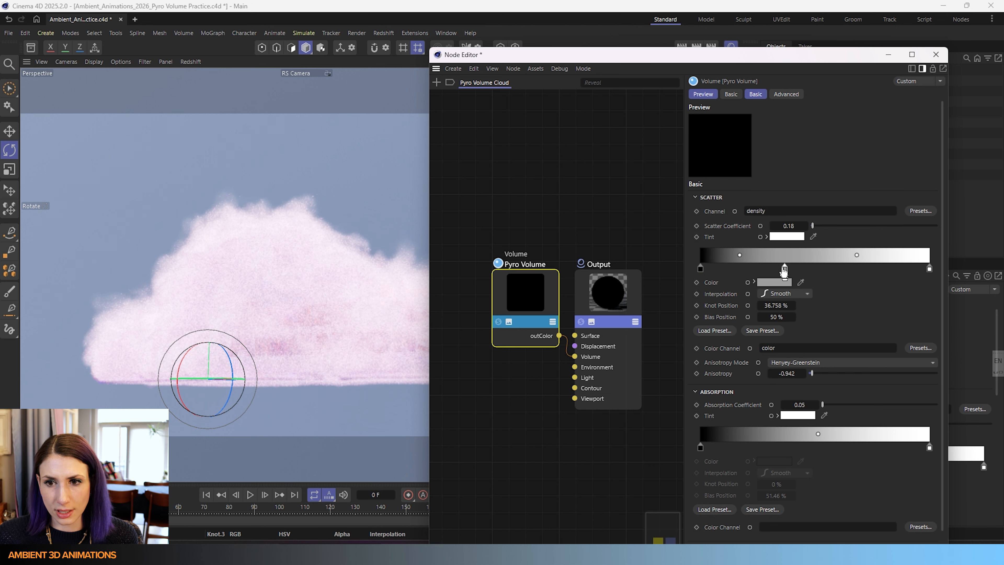
mouse_move(784, 270)
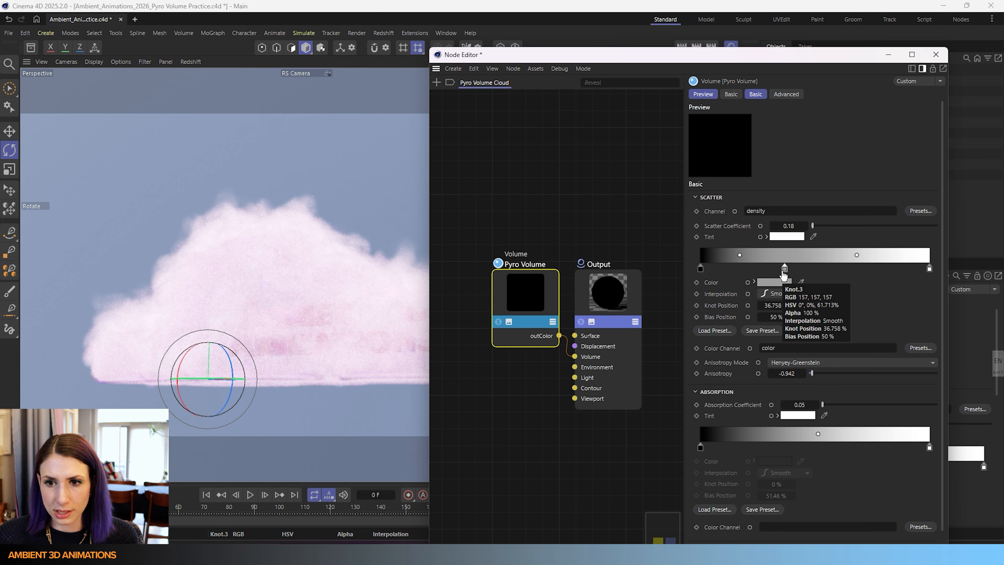
left_click_drag(783, 270, 774, 307)
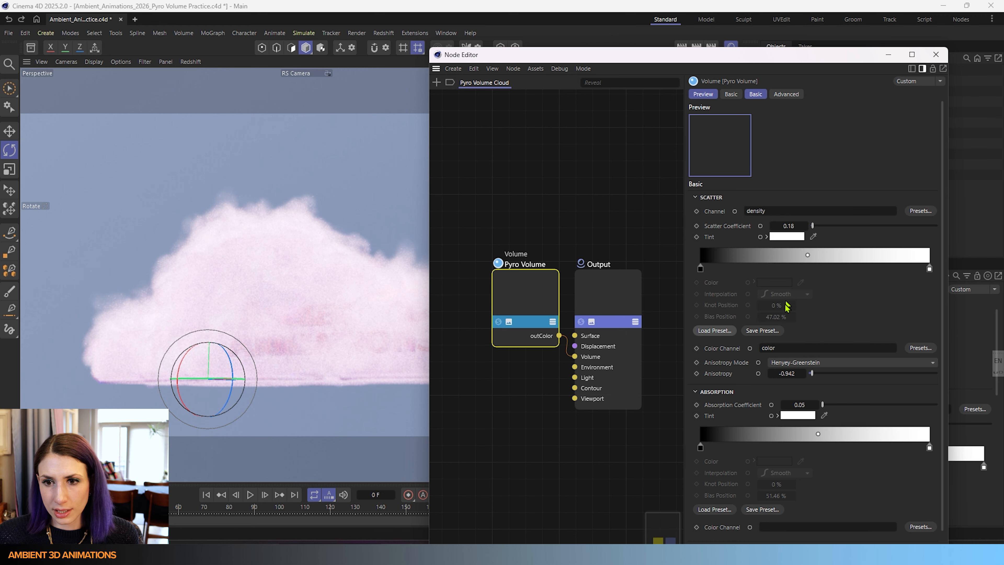
- Try loading the Scheme 3 gradient preset into the scatter gradient, then undo it
left_click(717, 333)
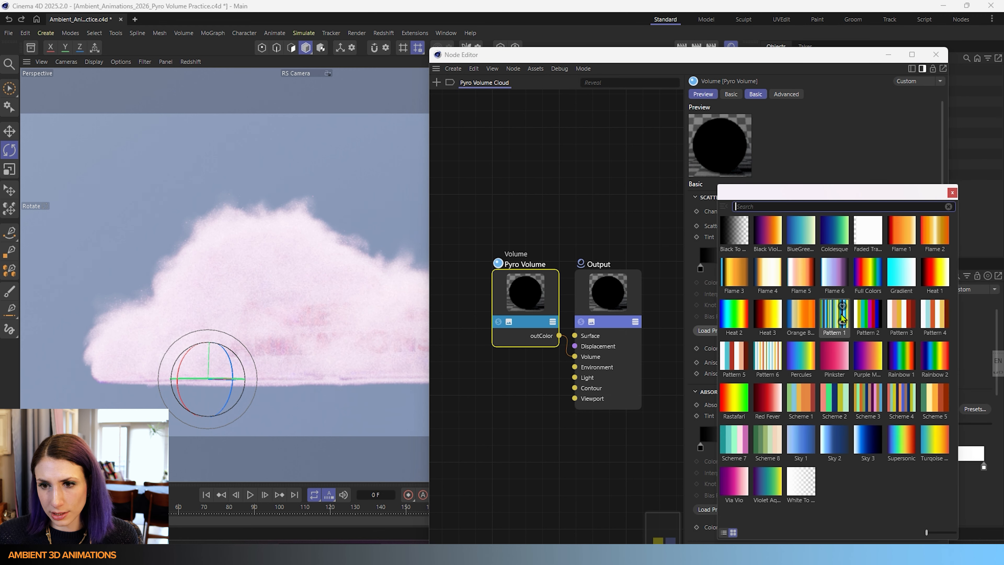
double_click(864, 399)
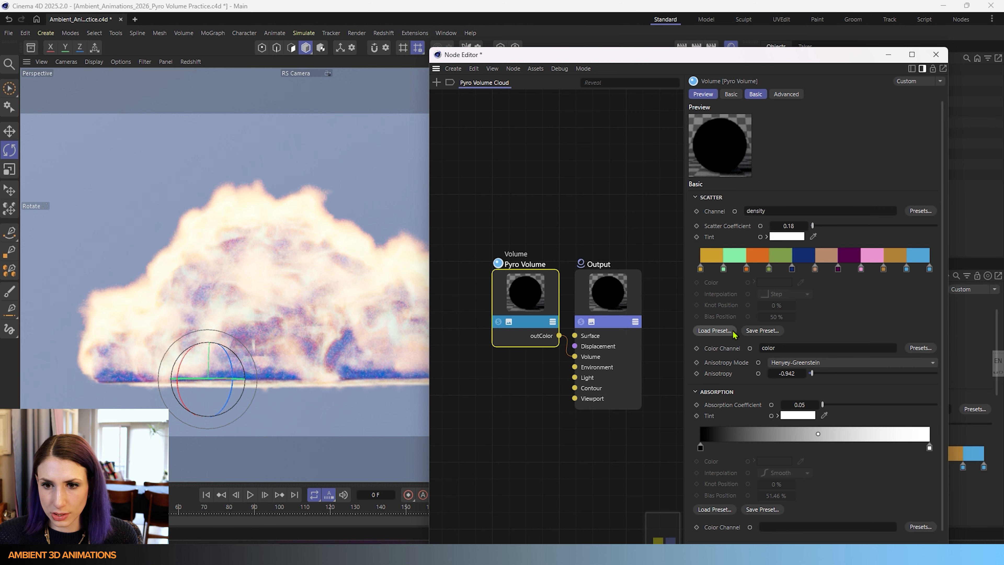
key("ctrl+z")
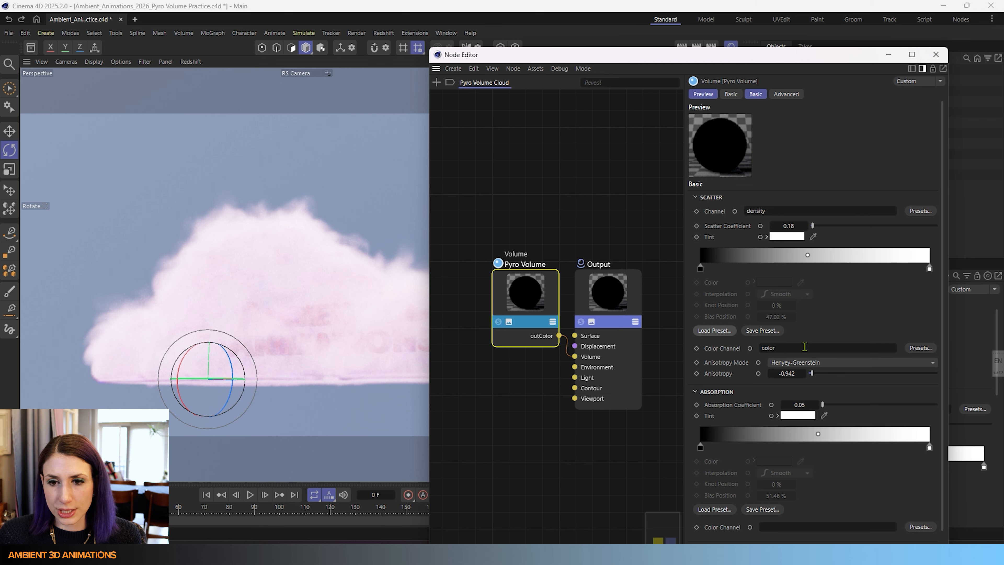
- Inspect the Pyro Output object and the Pyro Emitter tag's density and color settings
left_click_drag(831, 56, 547, 46)
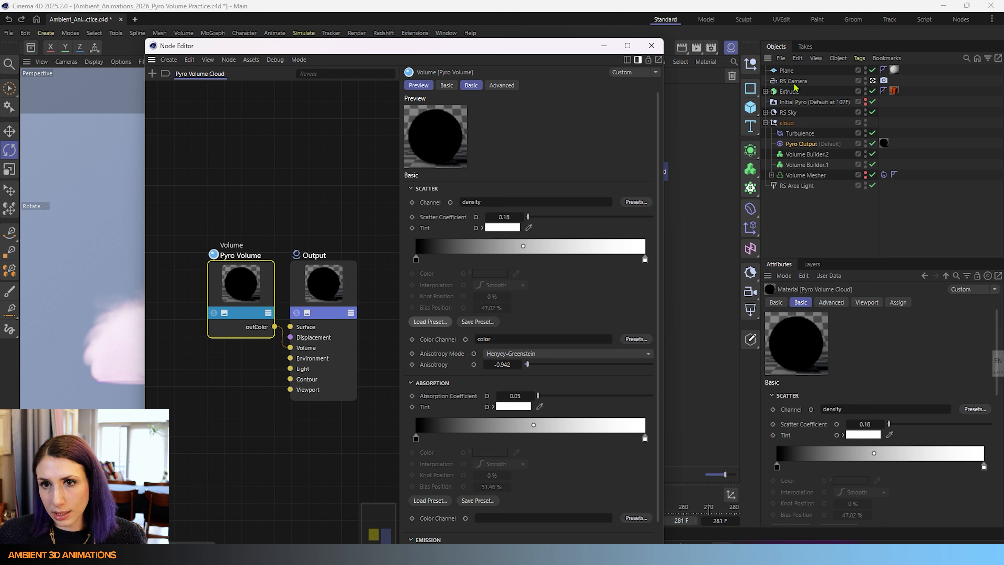
left_click(795, 147)
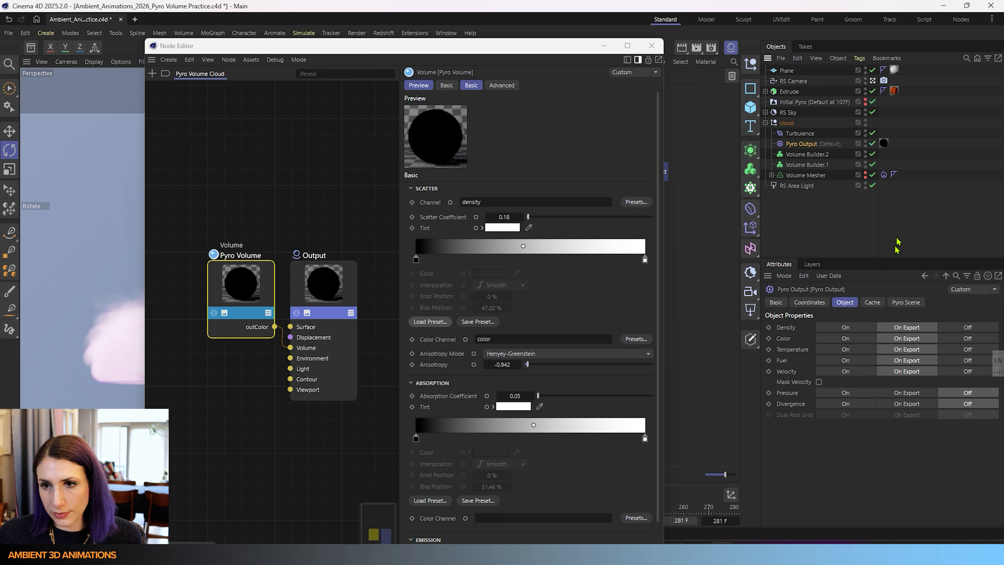
left_click(885, 175)
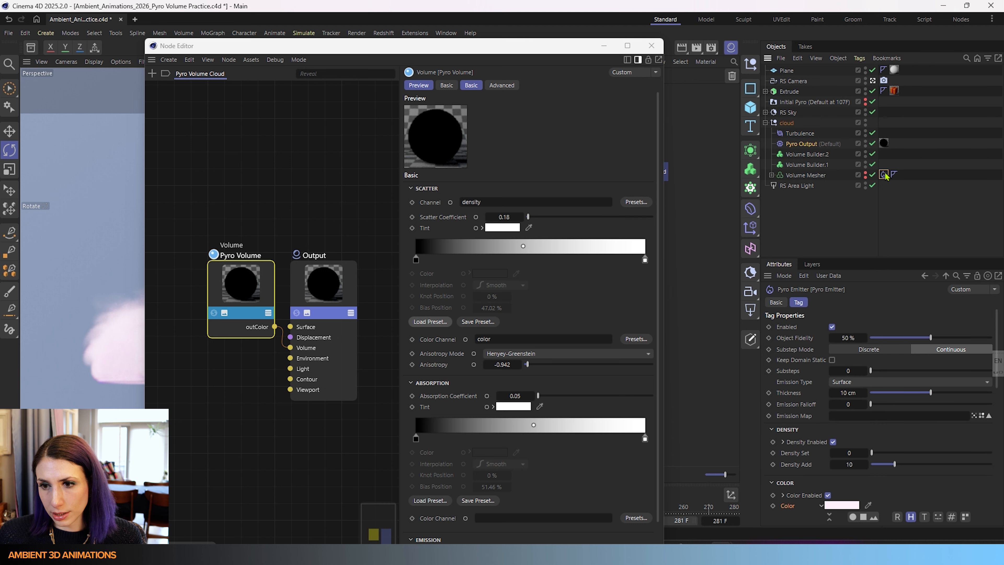
scroll(808, 457, "down", 3)
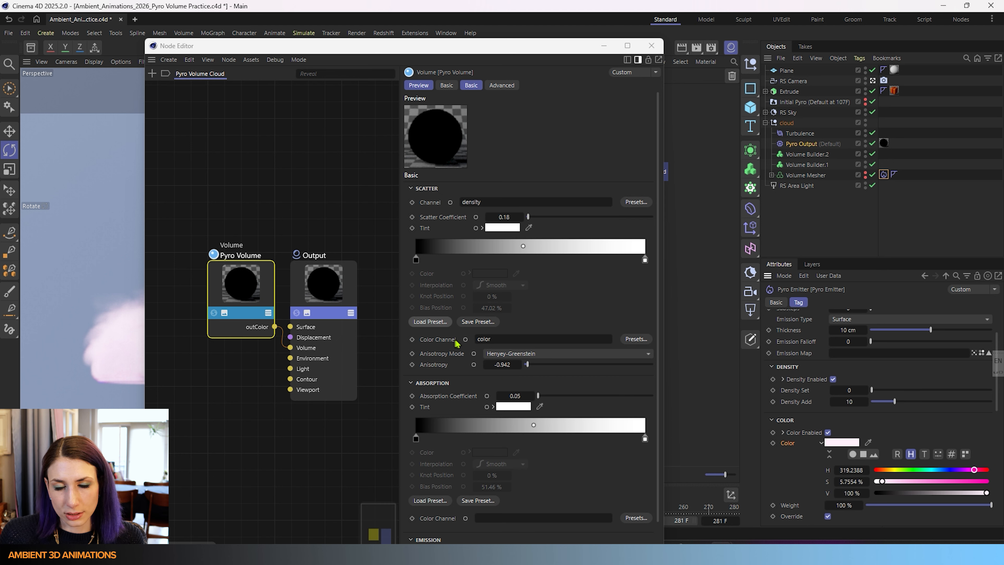
- Browse the Pyro Output channel presets for the scatter Color Channel
left_click(631, 339)
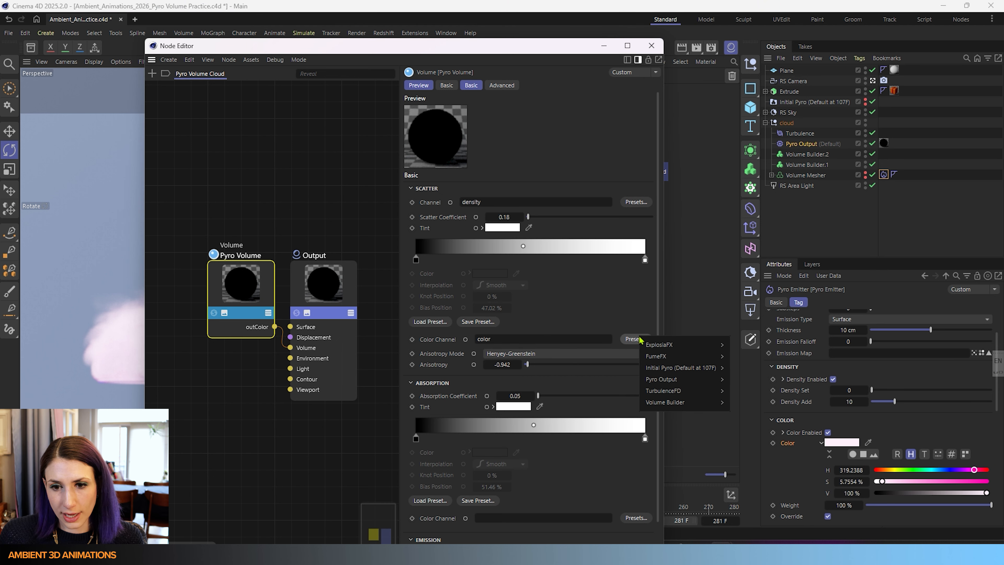
mouse_move(663, 380)
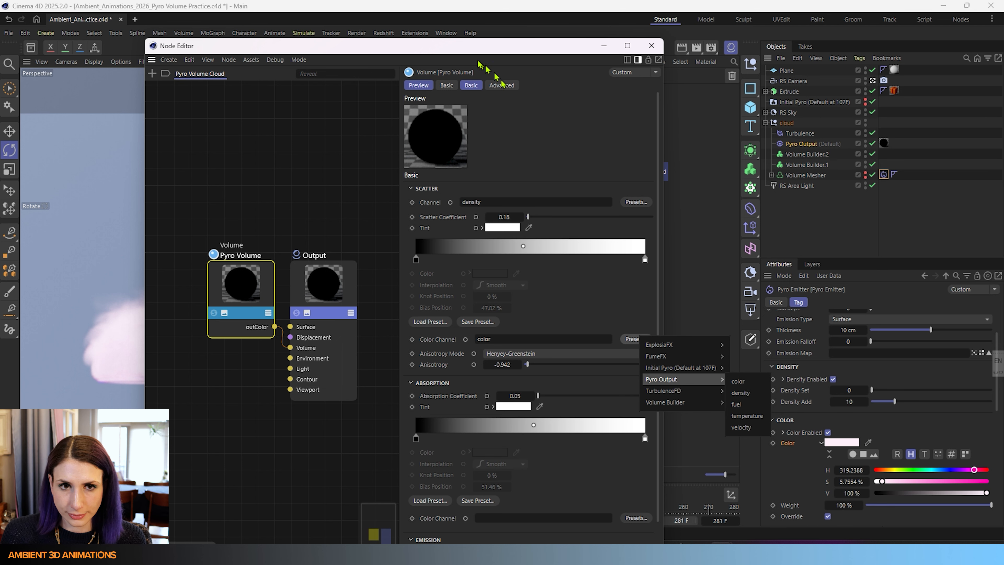
left_click(371, 52)
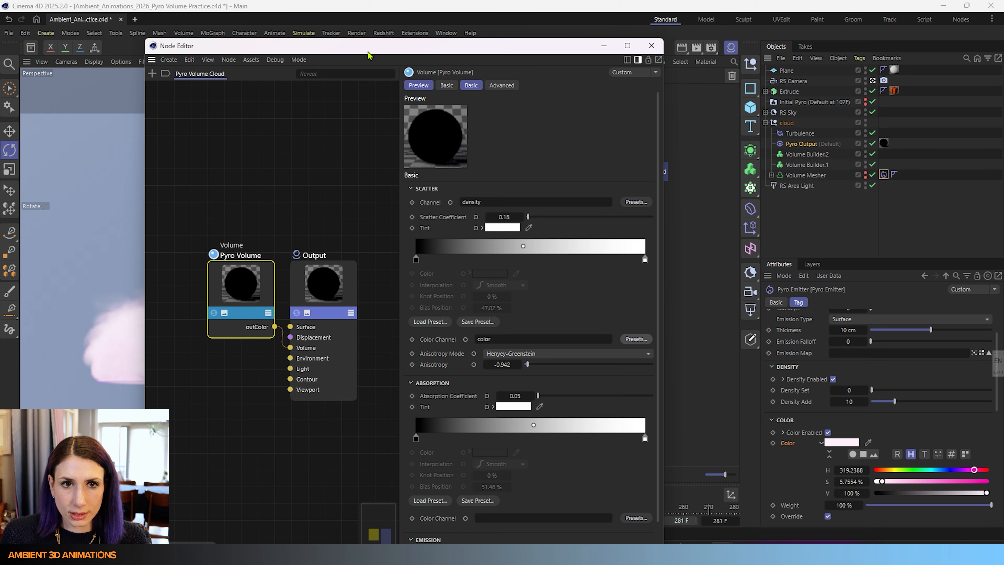
left_click_drag(380, 49, 449, 35)
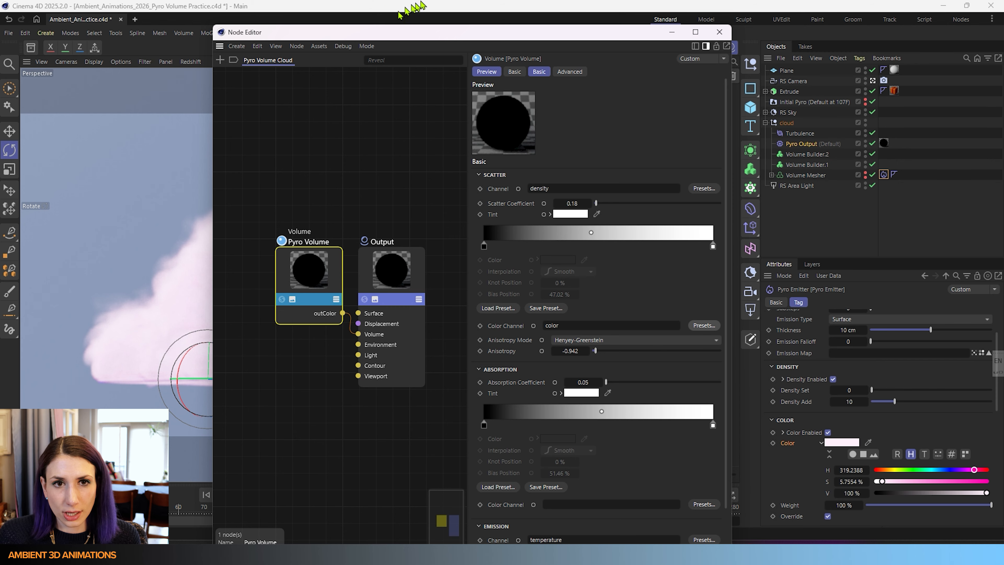
left_click_drag(400, 36, 649, 26)
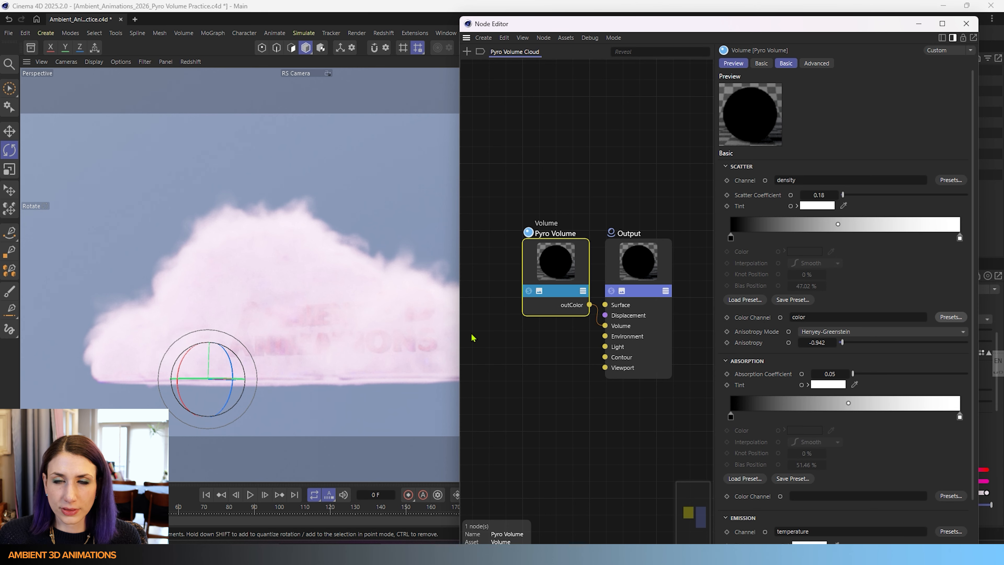
- Open the Anisotropy Mode choices, then sweep the scatter Anisotropy up to 1 and back to 0
left_click(879, 333)
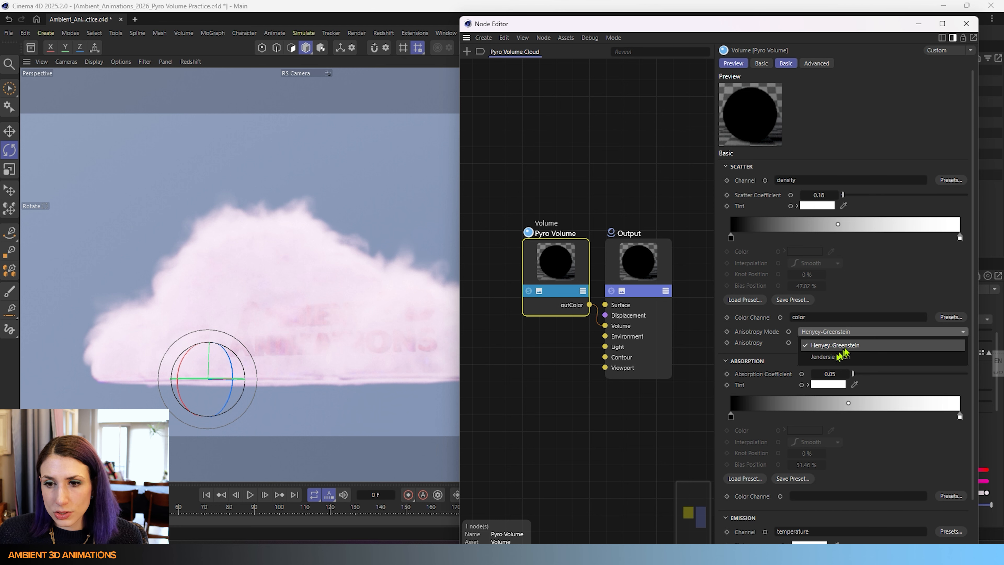
left_click(891, 301)
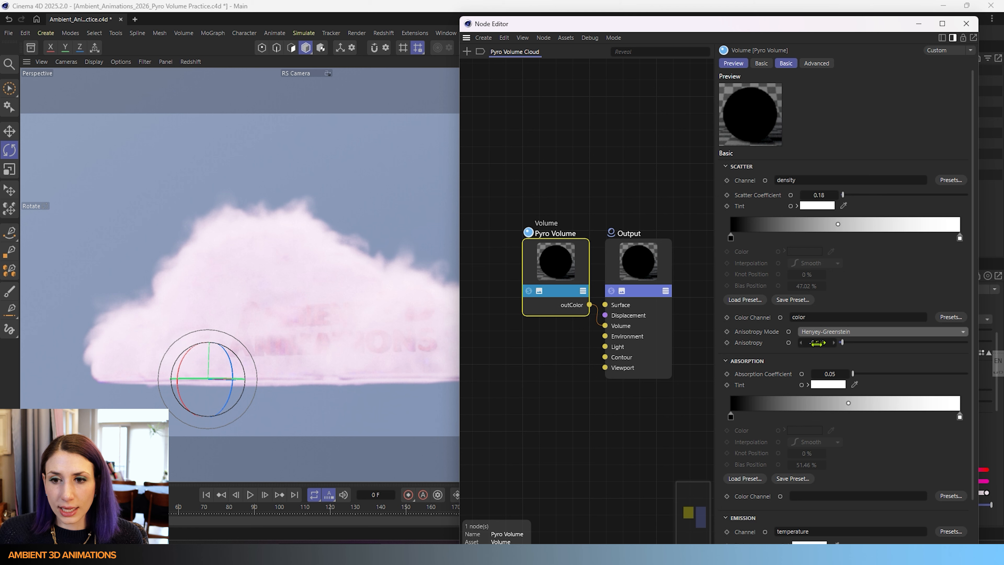
left_click_drag(842, 348, 970, 343)
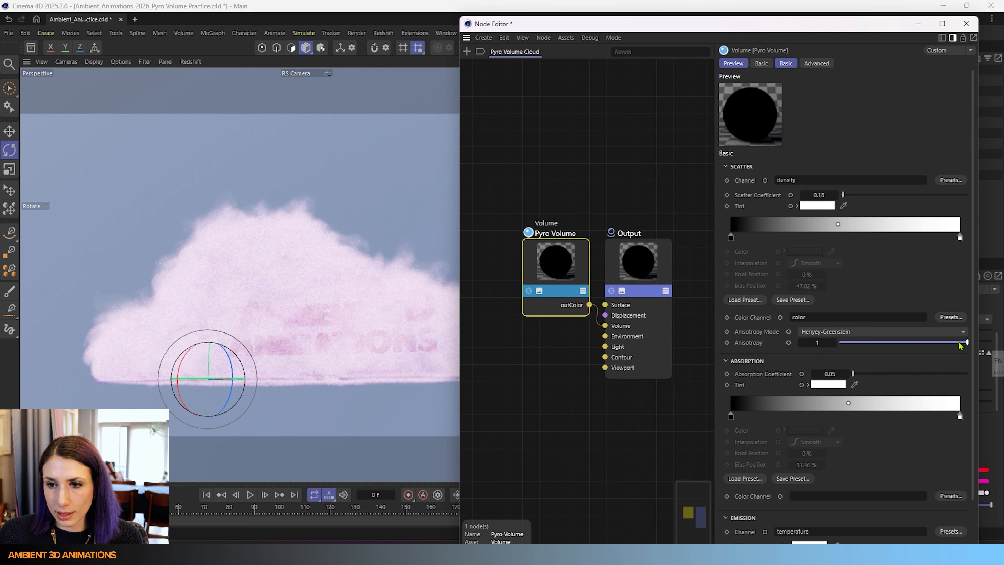
left_click_drag(960, 345, 903, 342)
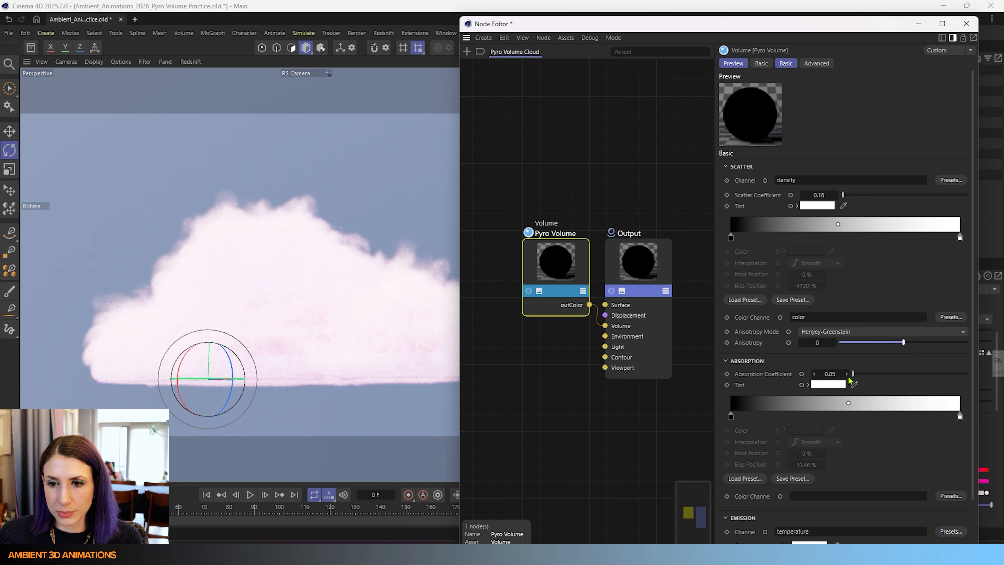
- Raise the Absorption Coefficient step by step to 0.1
left_click(846, 375)
left_click(847, 375)
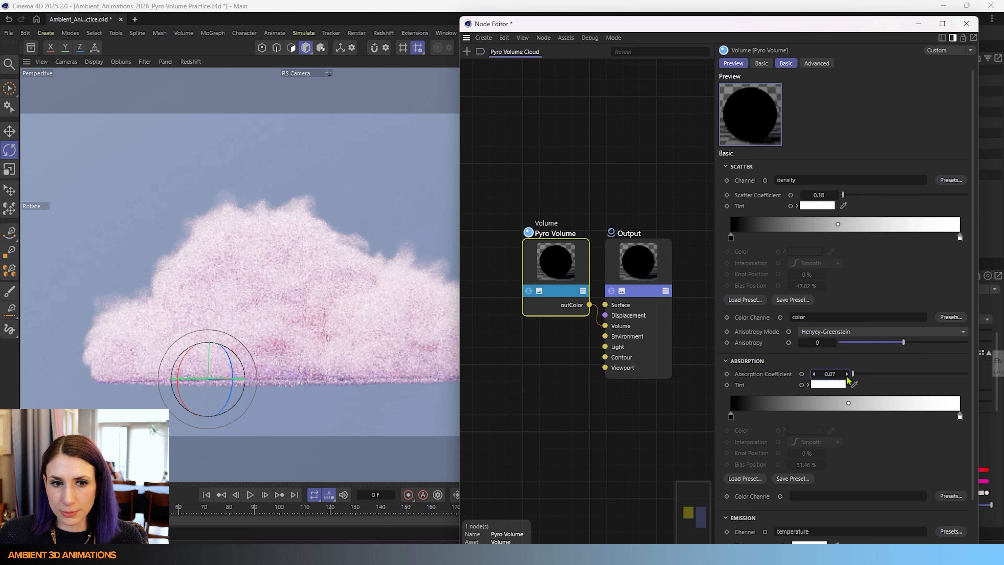
left_click(846, 375)
left_click(847, 375)
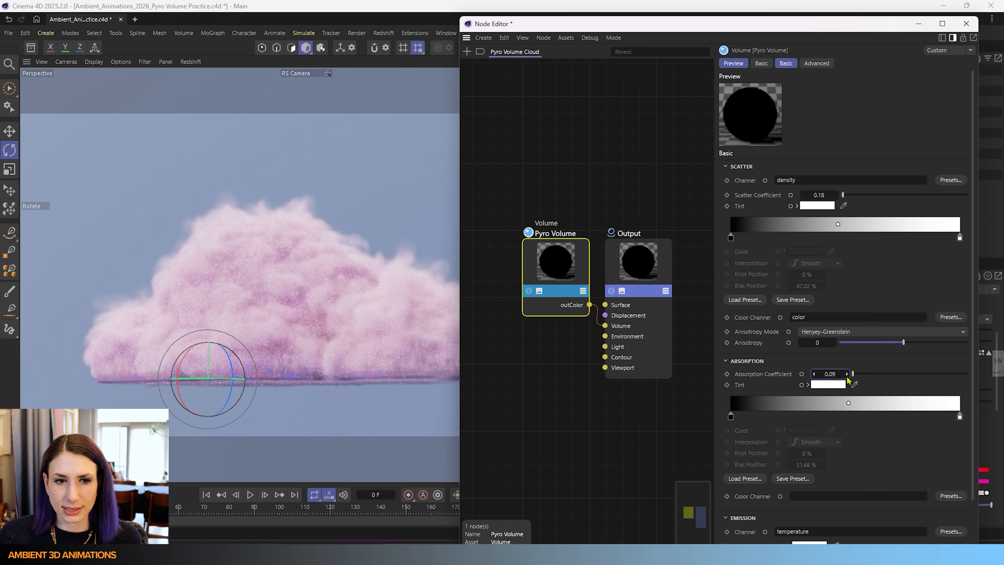
left_click(846, 375)
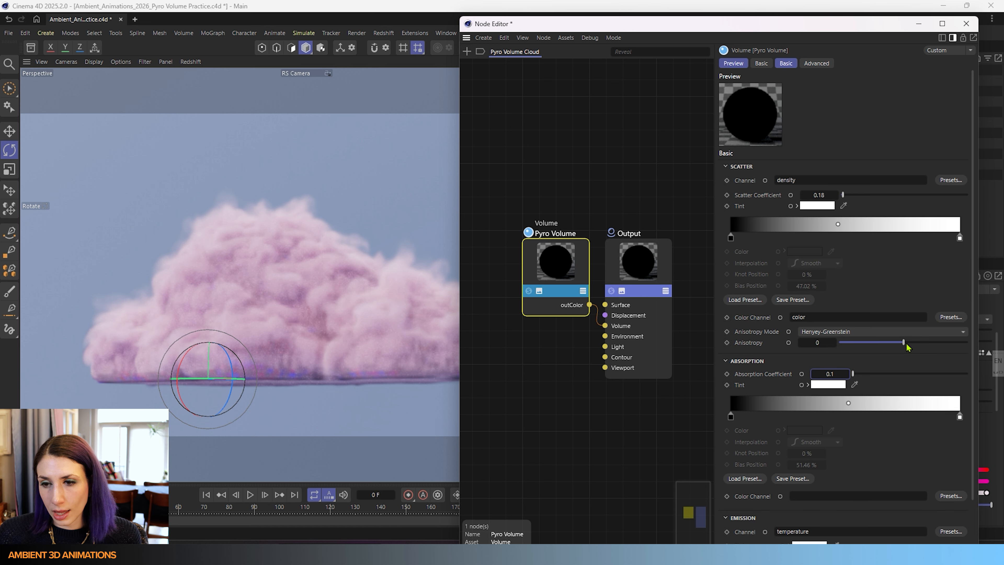
- Drag the scatter Anisotropy up to 0.94, then down to about -0.906
left_click(906, 343)
left_click_drag(907, 342, 965, 342)
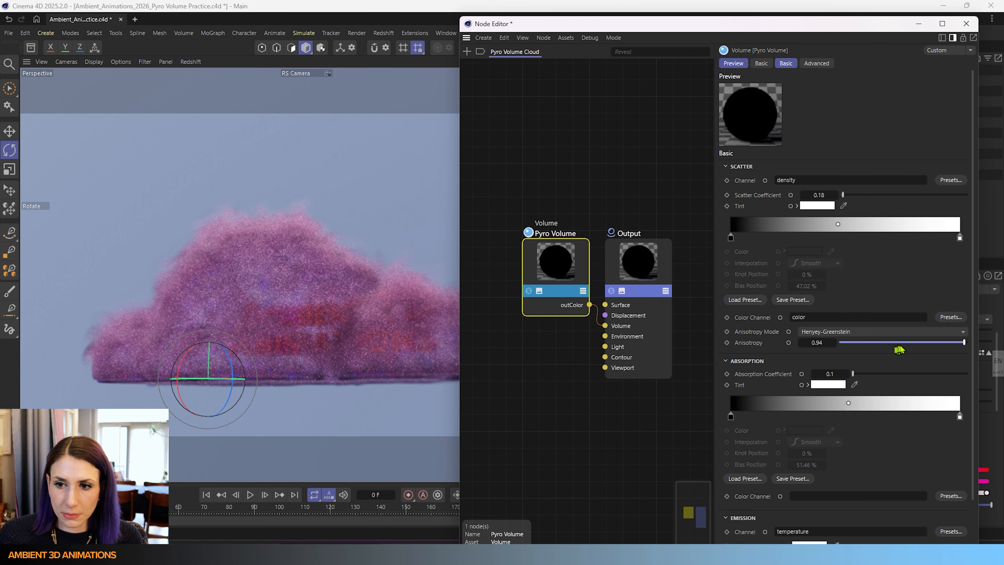
left_click_drag(898, 350, 842, 347)
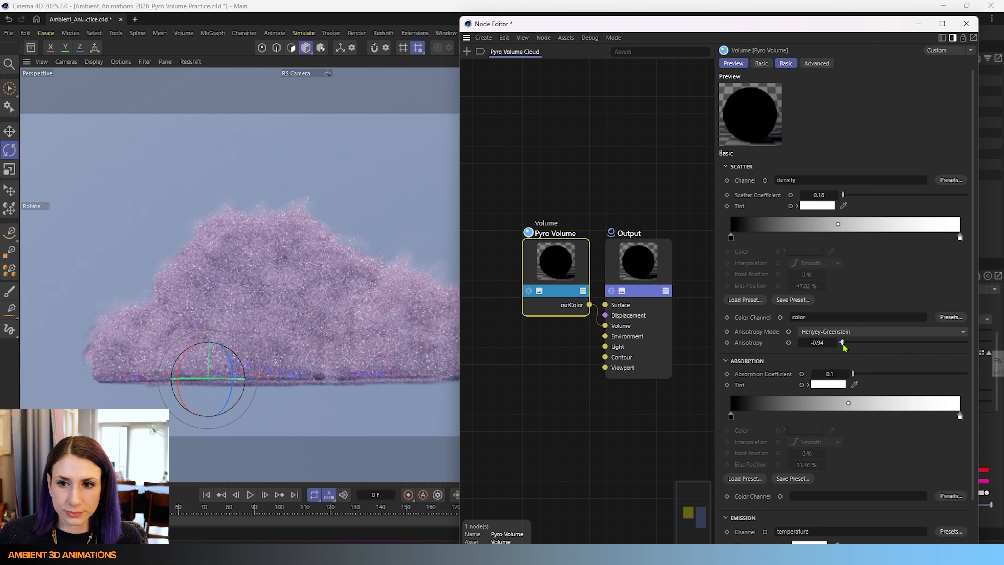
left_click_drag(843, 347, 845, 347)
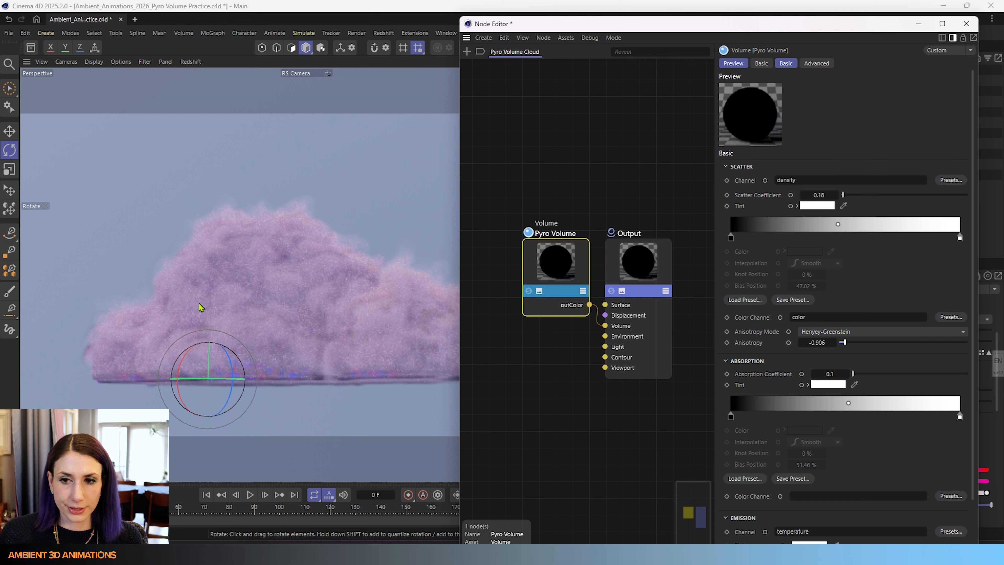
- Try the Jendersie d'Eon anisotropy mode, then return to Henyey-Greenstein and set Anisotropy to -0.908
left_click(885, 332)
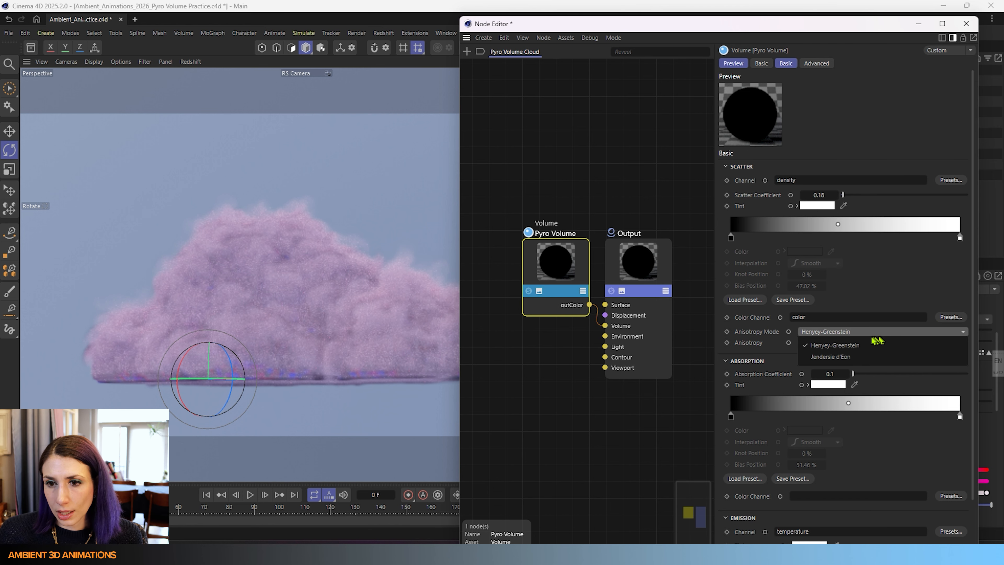
left_click(850, 352)
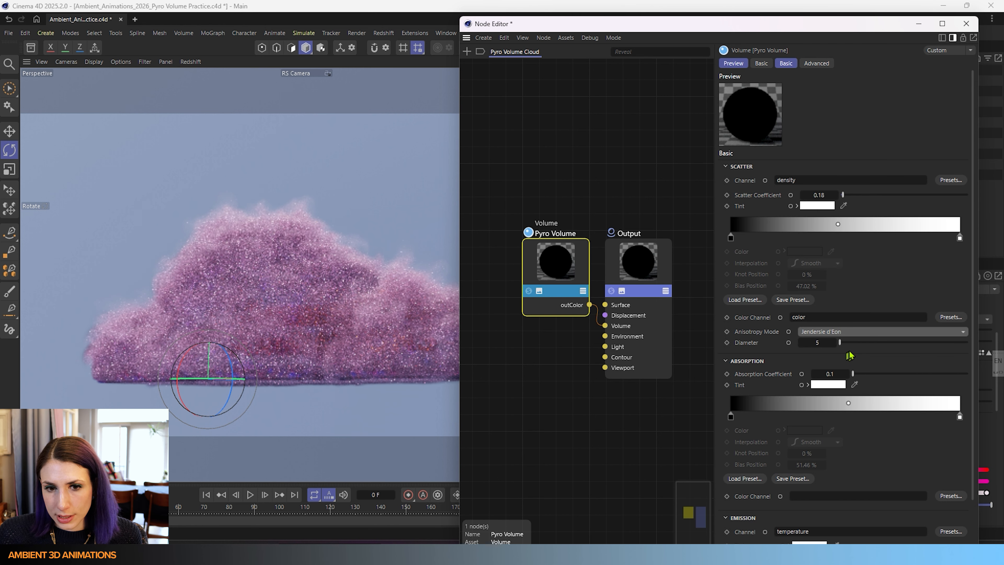
mouse_move(854, 342)
left_mouse_down()
mouse_move(951, 346)
mouse_move(840, 348)
left_mouse_up()
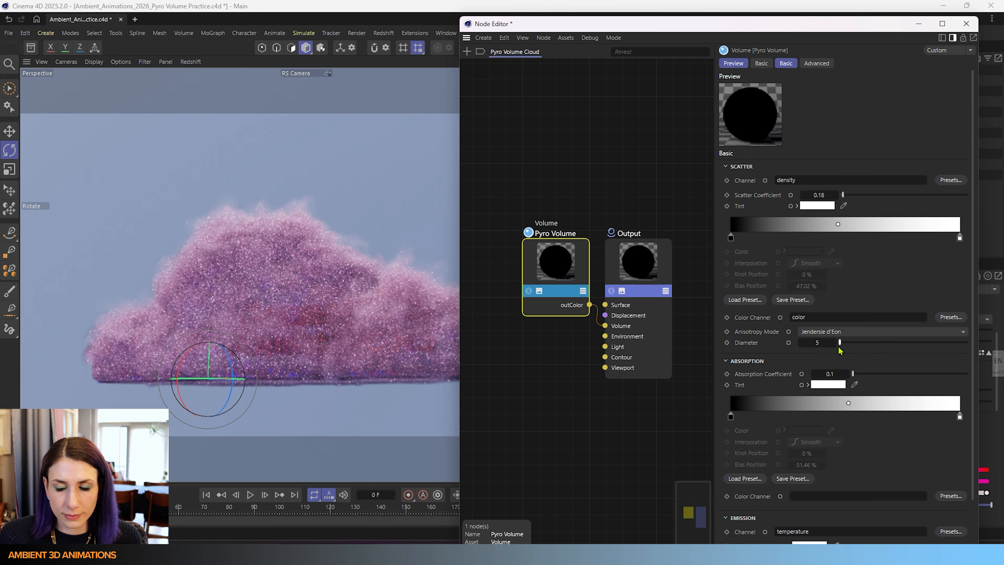
left_click(887, 332)
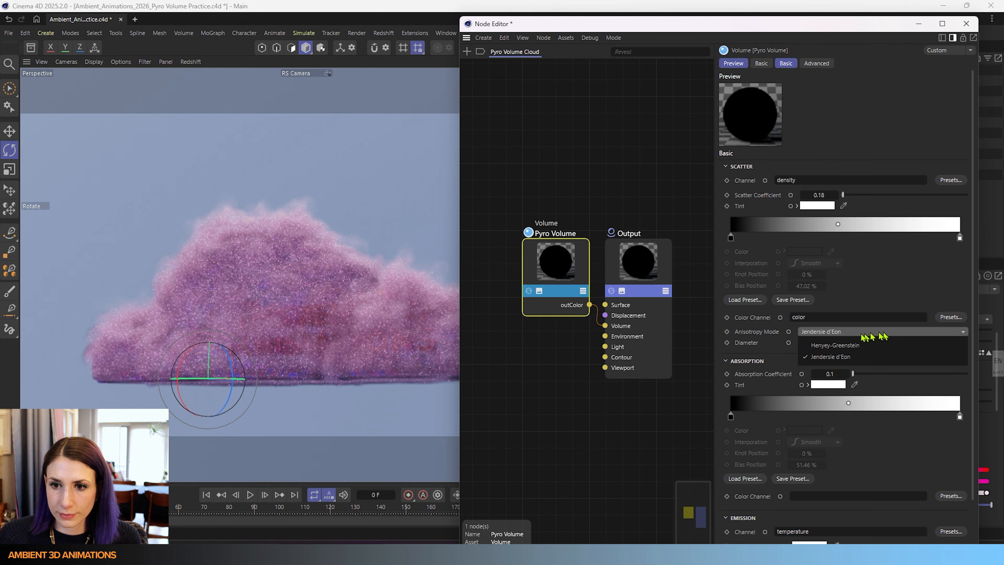
left_click(832, 345)
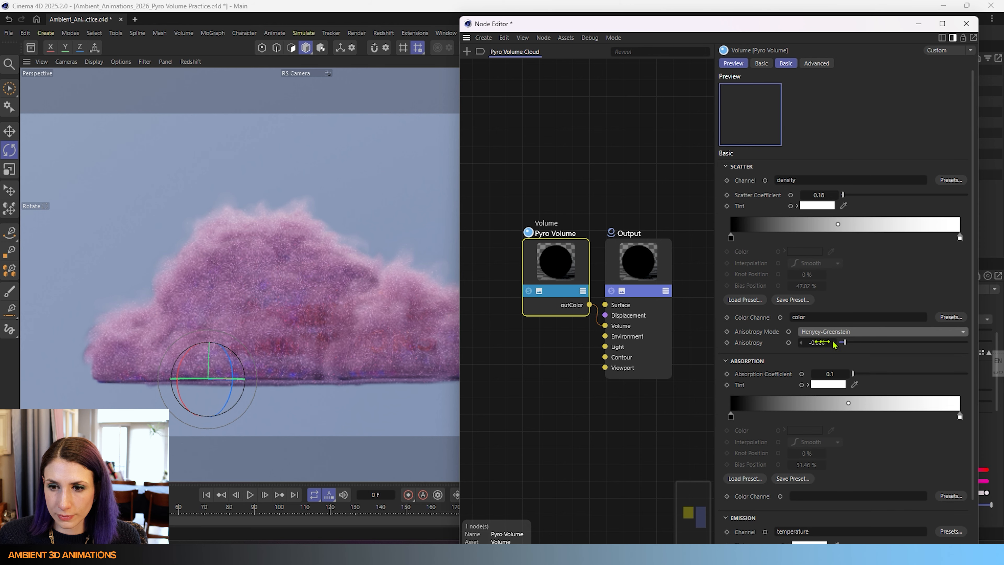
left_click(800, 343)
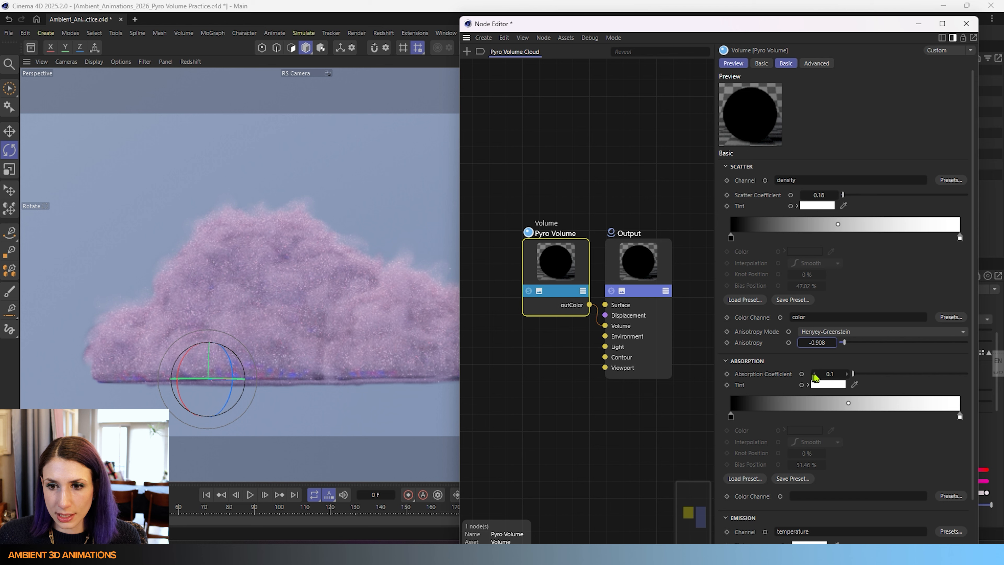
- Step the Absorption Coefficient through values between 0 and 0.13 to compare the cloud's look
left_click(815, 374)
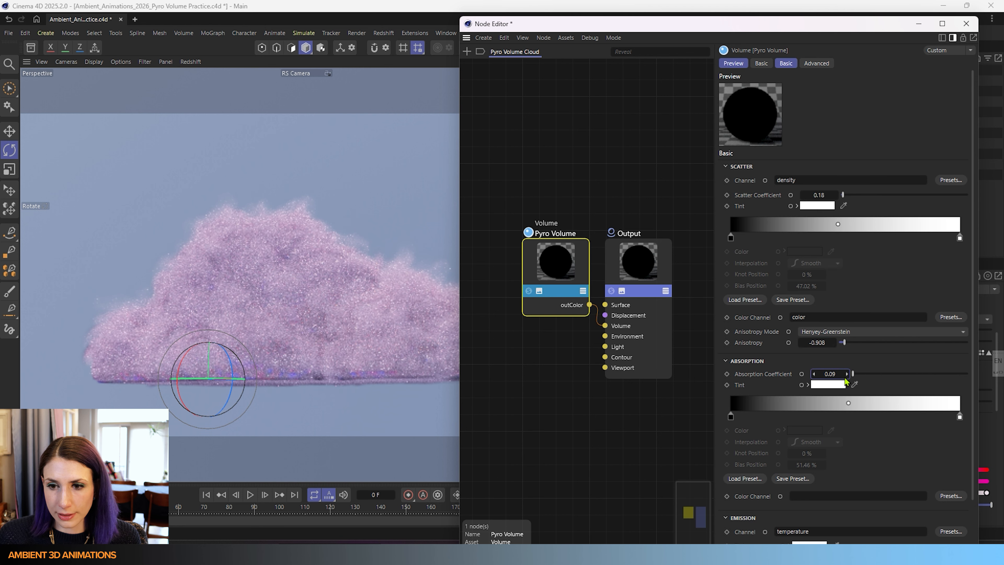
left_click(845, 377)
left_click(846, 378)
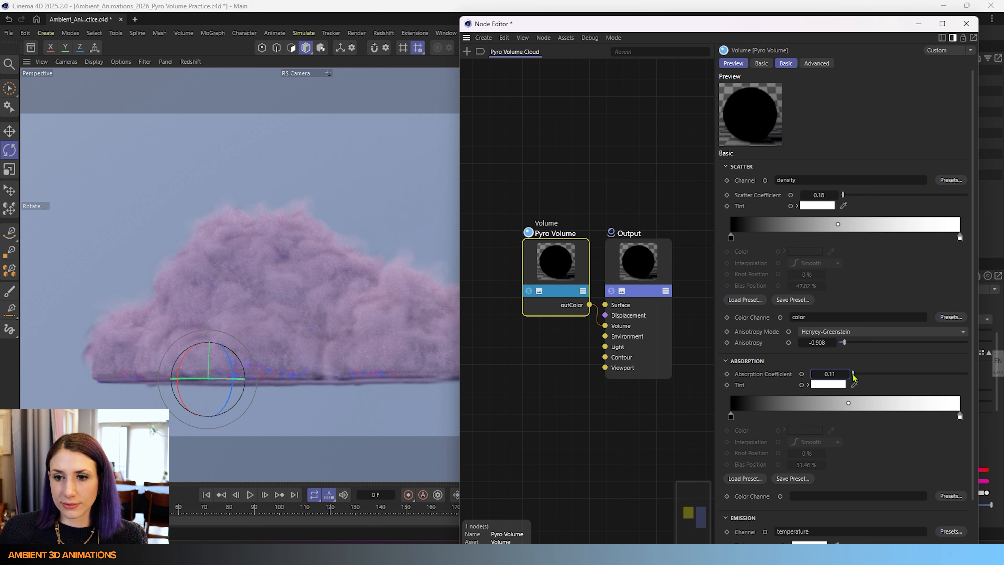
left_click_drag(853, 378, 847, 376)
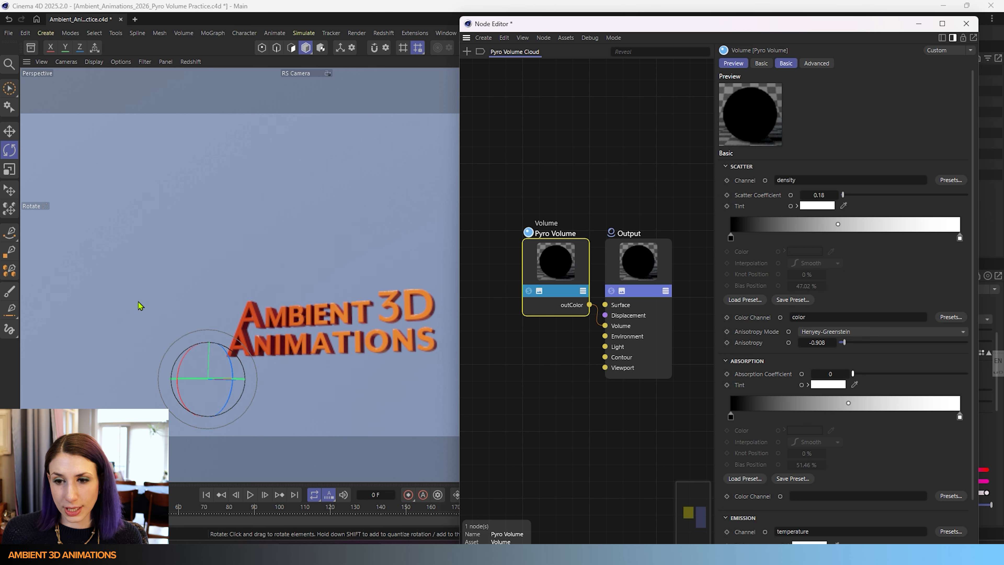
left_click(846, 377)
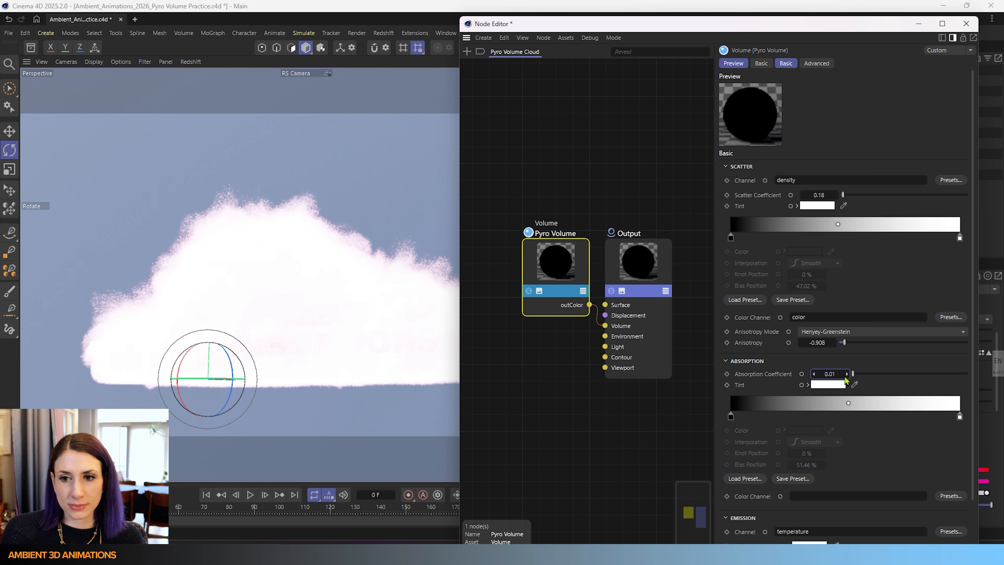
left_click(846, 376)
left_click(846, 375)
left_click(846, 375)
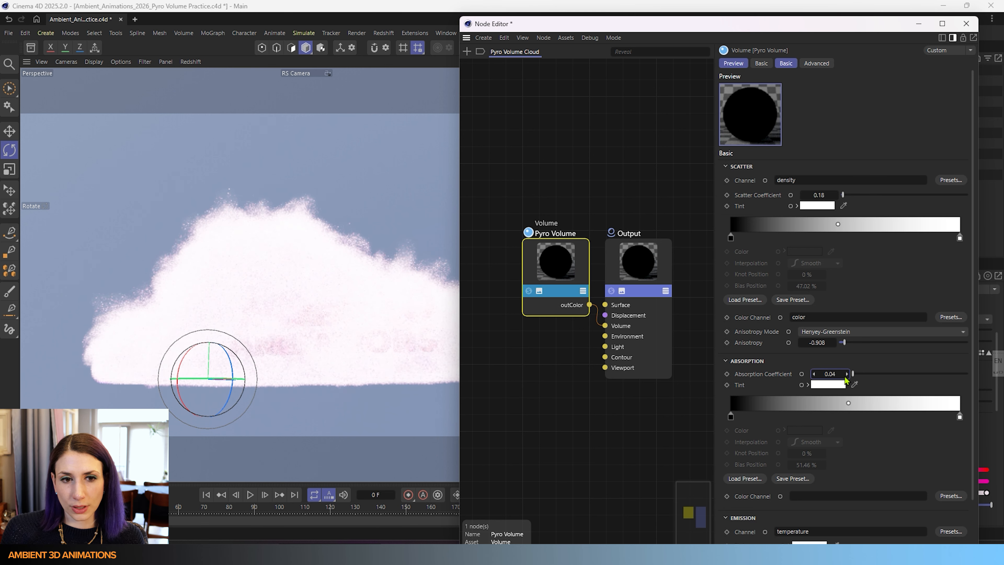
left_click(846, 375)
left_click(845, 376)
left_click(846, 376)
left_click(846, 375)
left_click(845, 375)
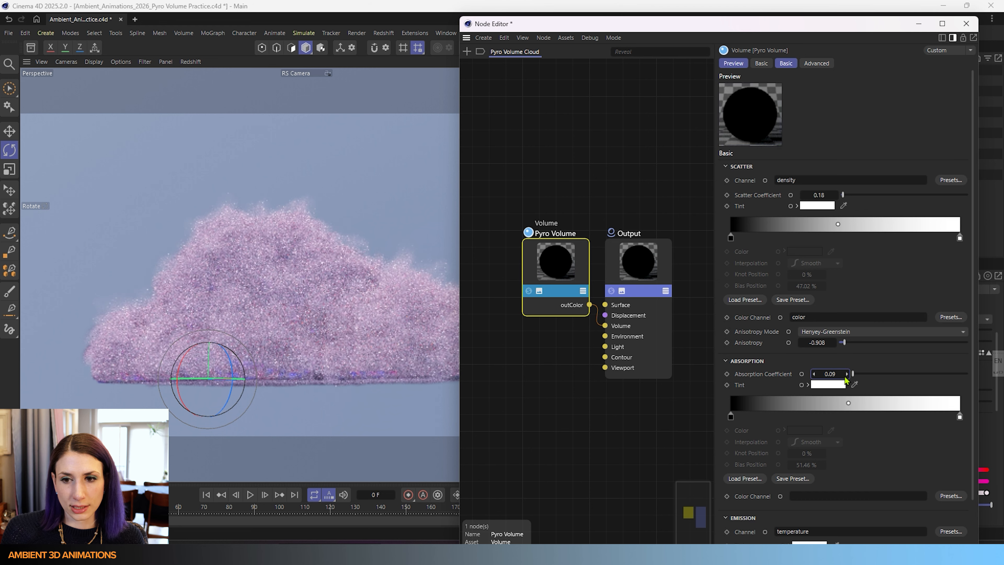
left_click(846, 375)
left_click(846, 376)
left_click(846, 376)
left_click(846, 376)
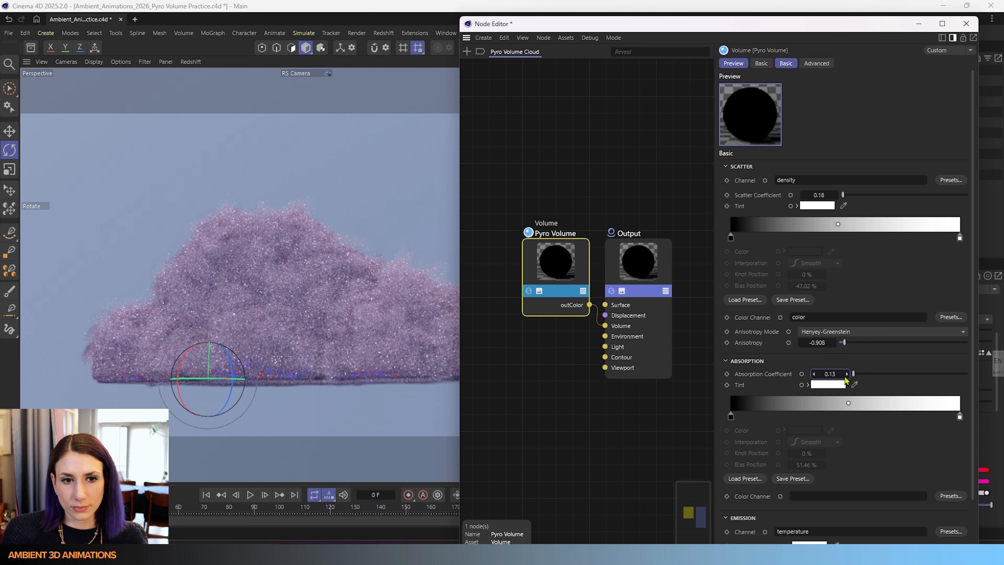
- Set the Absorption Coefficient to 0.07
left_click_drag(853, 374, 1001, 370)
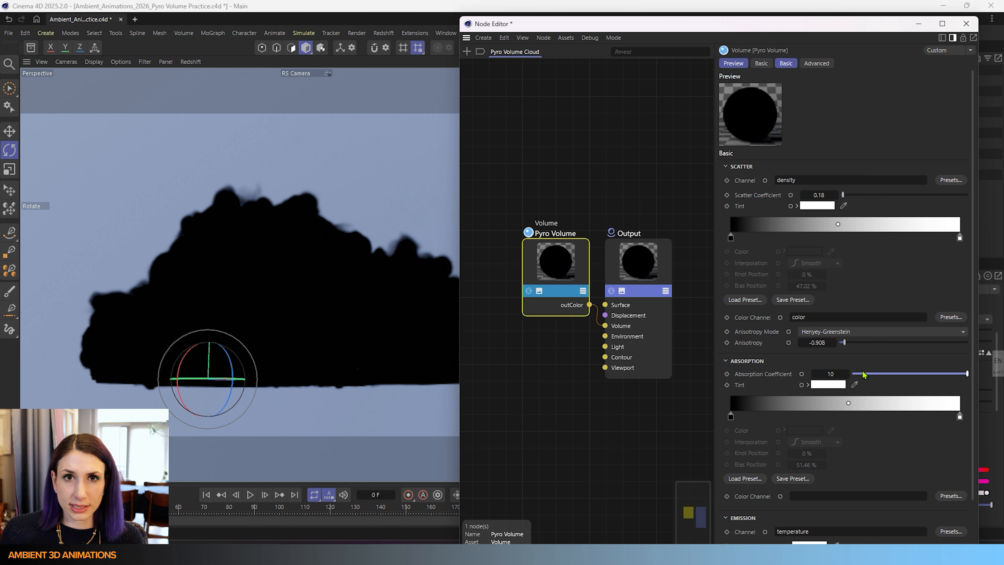
left_click_drag(863, 375, 853, 378)
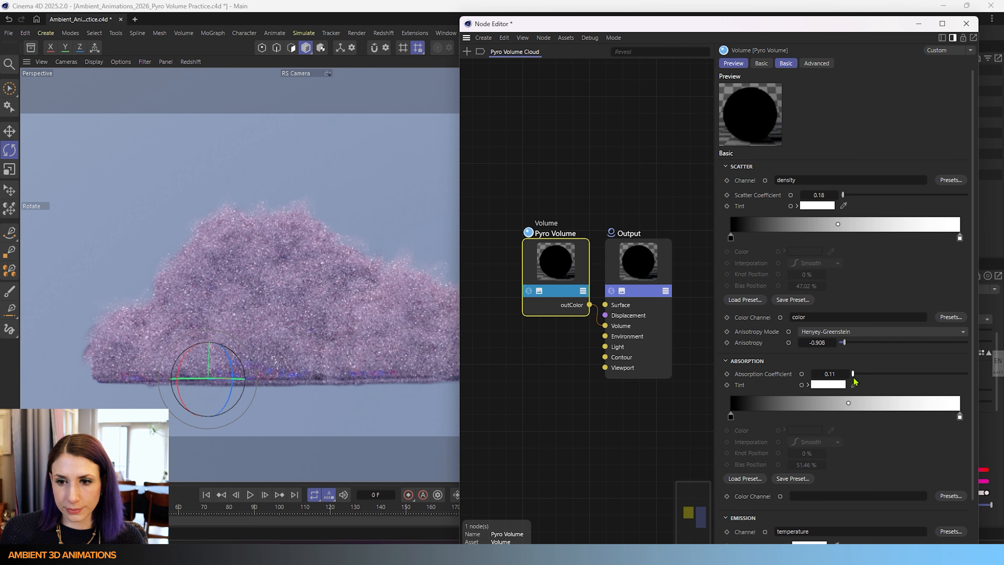
left_click(814, 374)
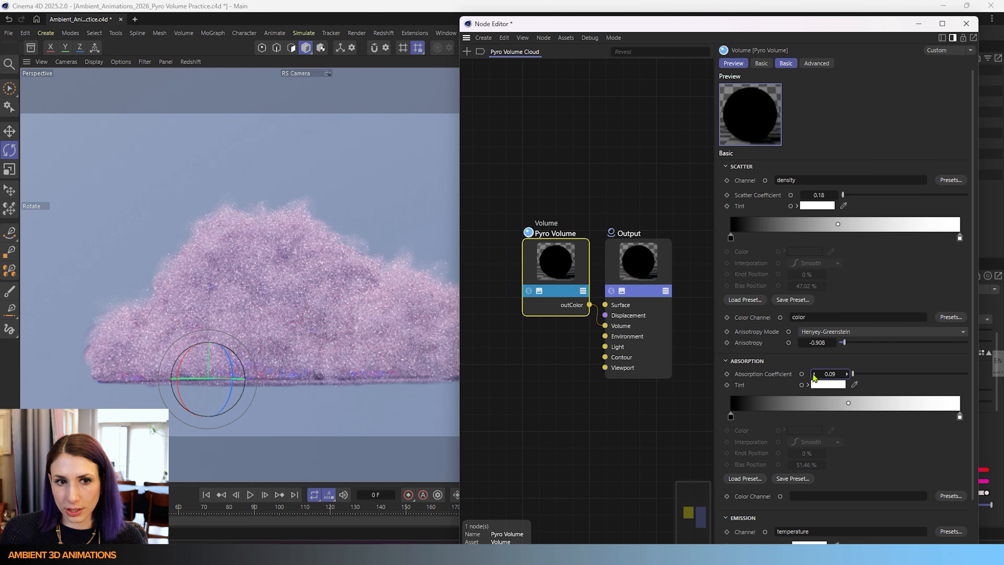
left_click(813, 374)
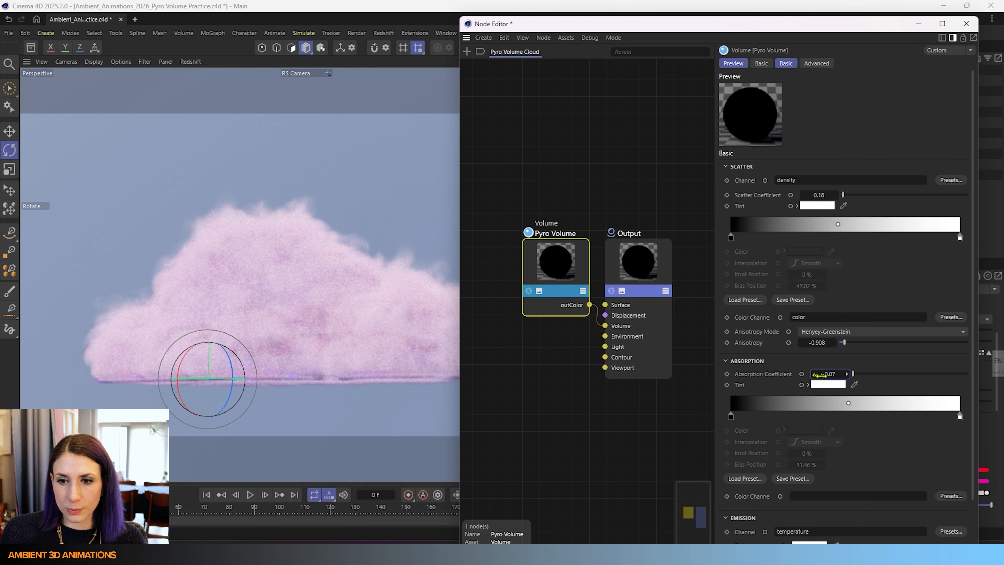
- Set the absorption Tint color to a deep blue with R 25, G 23, B 255
left_click(828, 384)
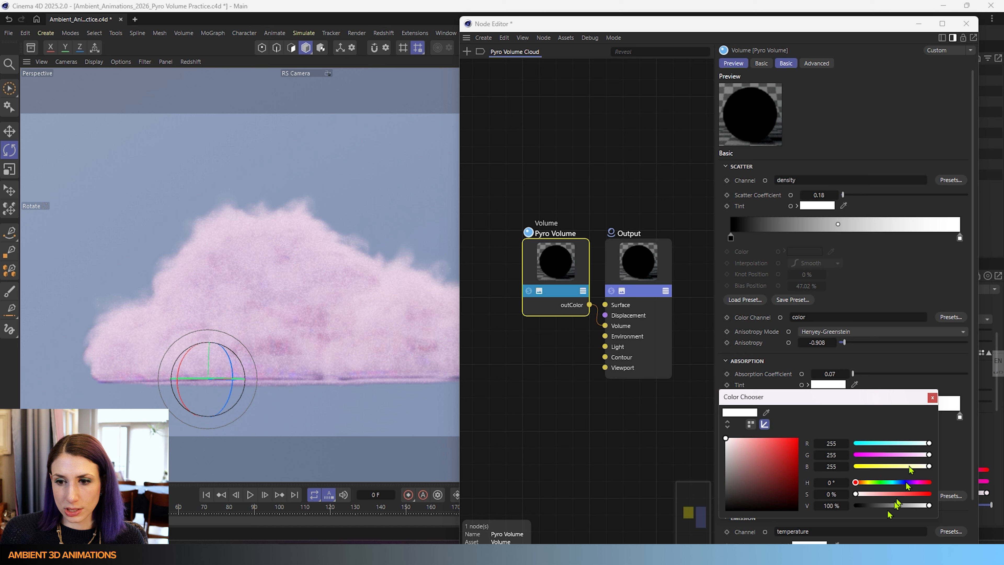
left_click_drag(855, 482, 906, 484)
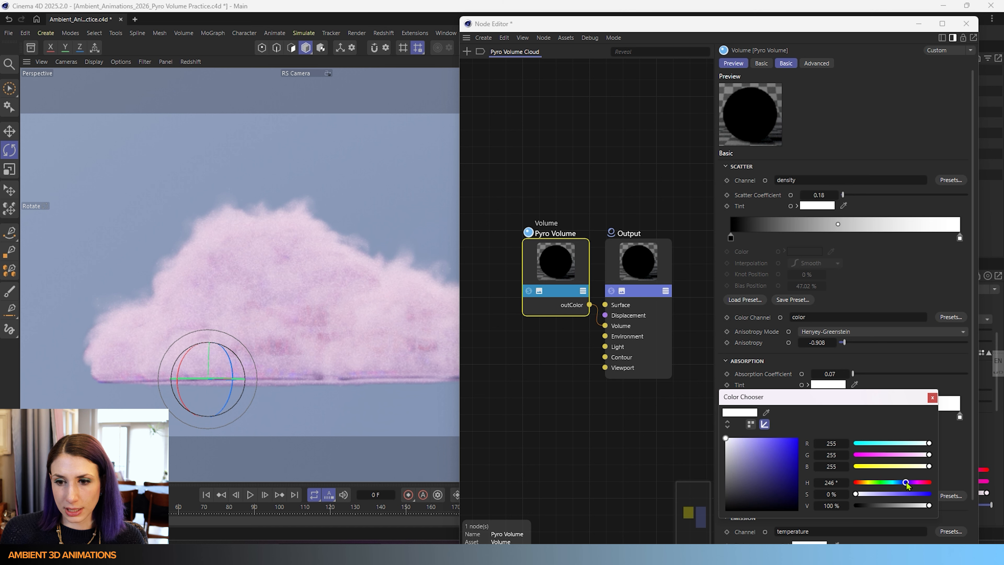
left_click(900, 494)
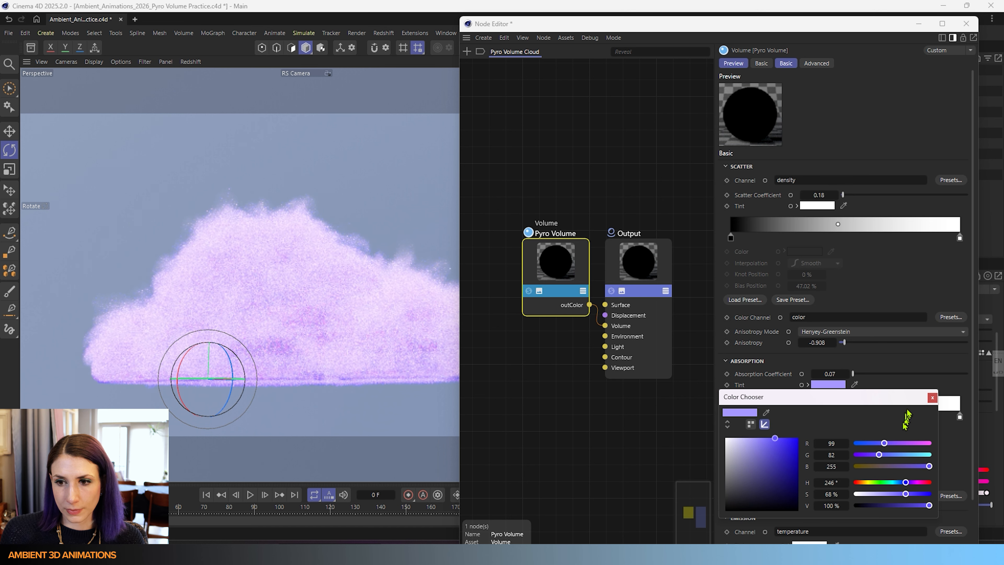
left_click(926, 494)
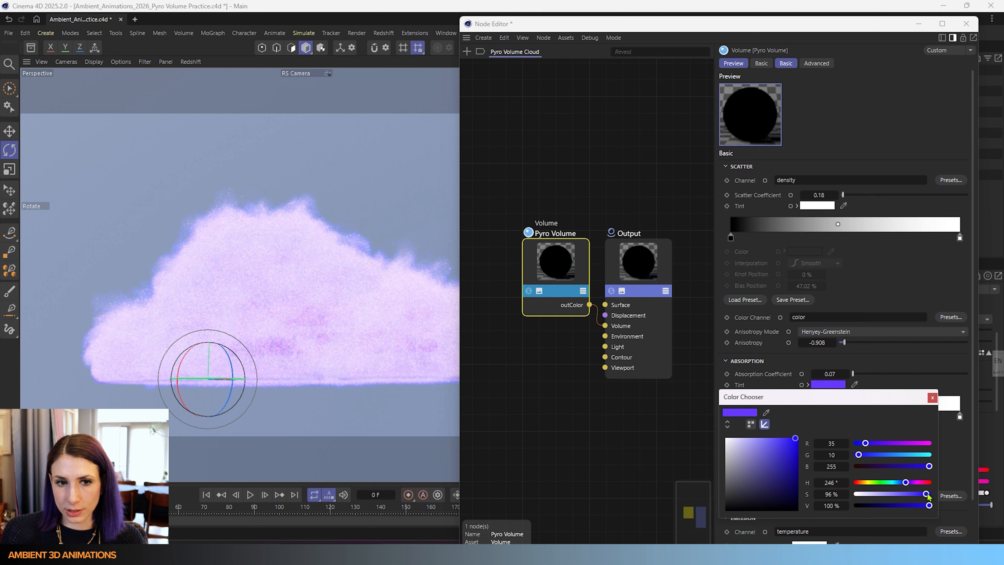
left_click(923, 494)
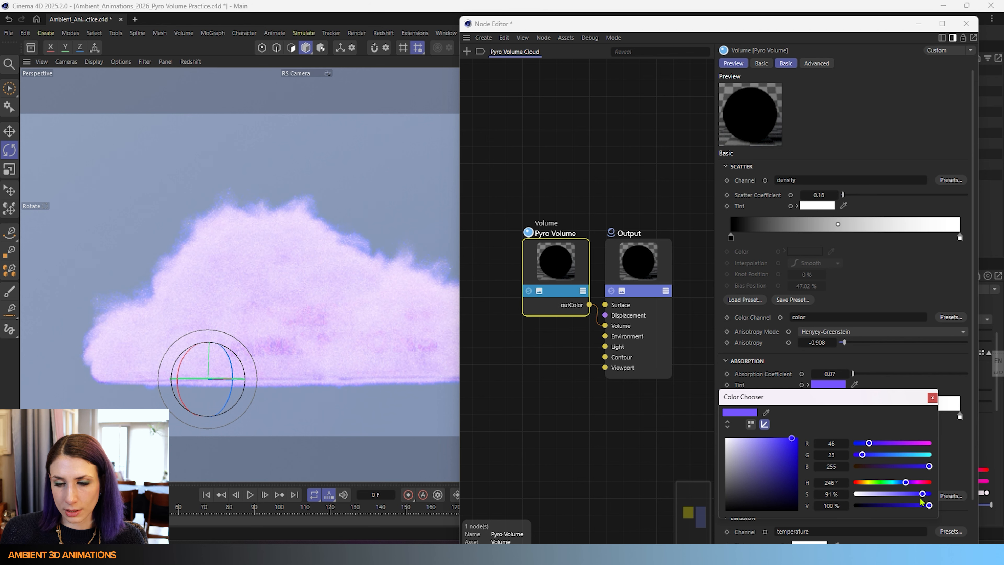
left_click(870, 444)
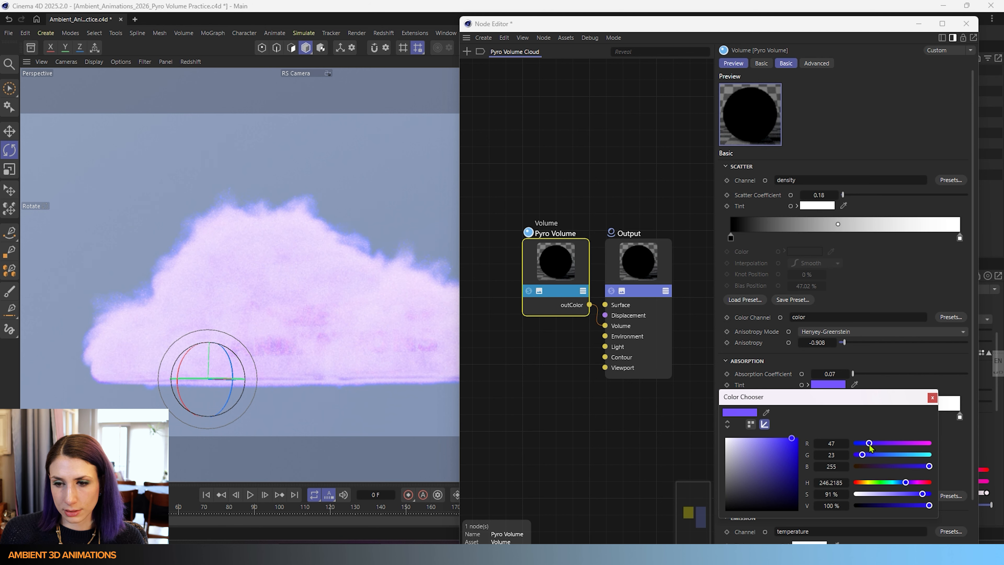
left_click_drag(870, 444, 863, 444)
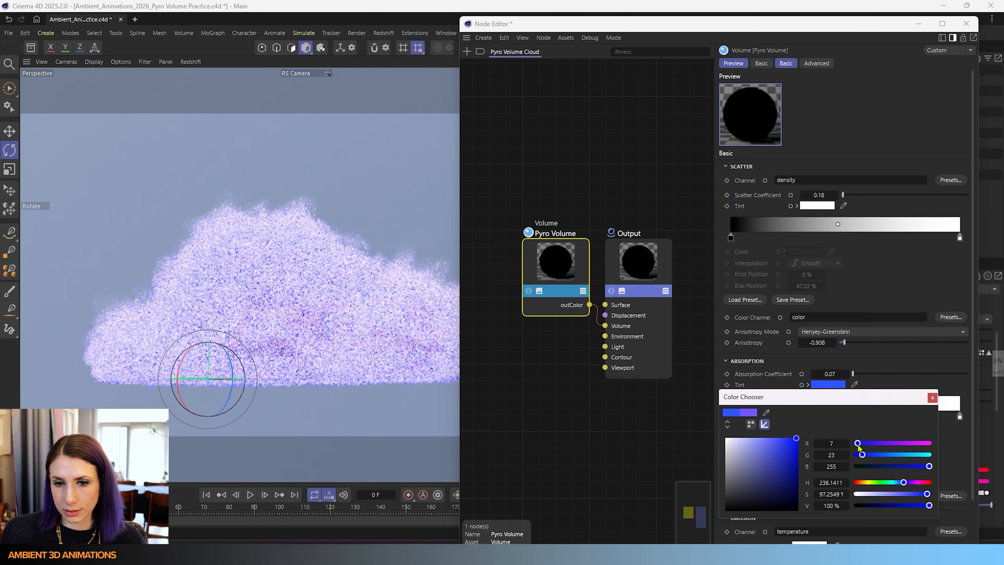
left_click(932, 398)
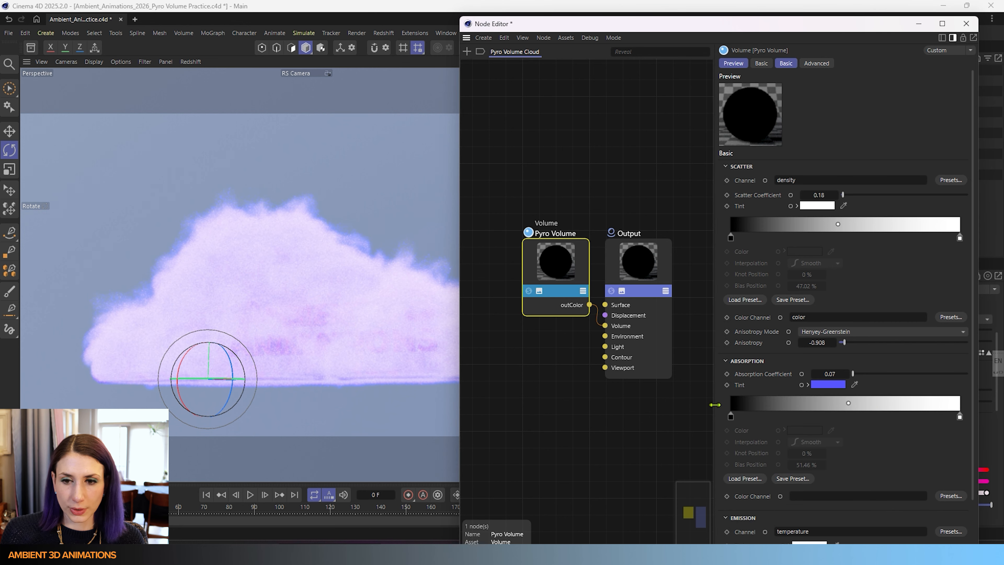
- Adjust the absorption Tint to a muted blue (R 65, G 64, B 165) in the color chooser and close it
left_click(820, 384)
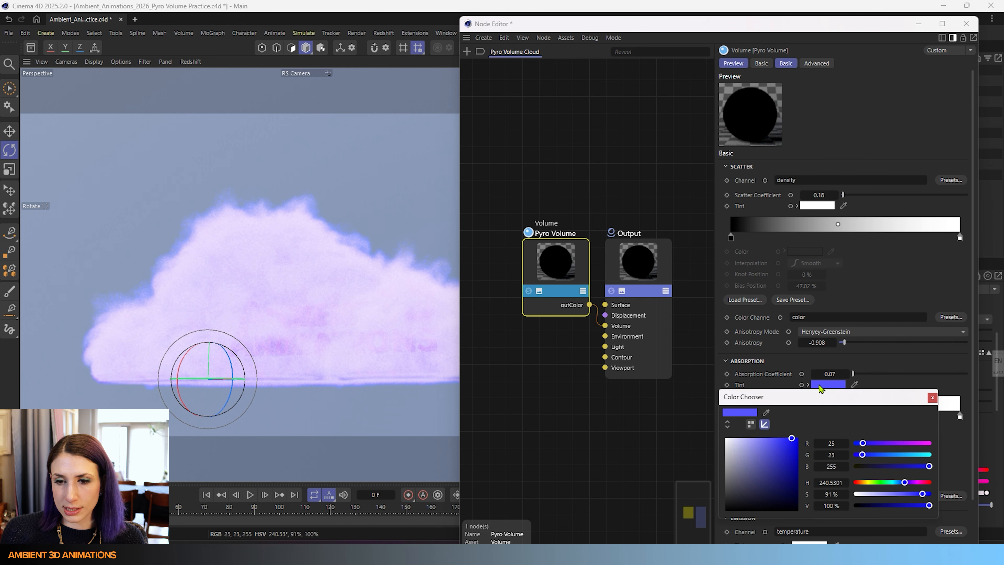
left_click_drag(747, 450, 726, 438)
left_click_drag(770, 464, 770, 464)
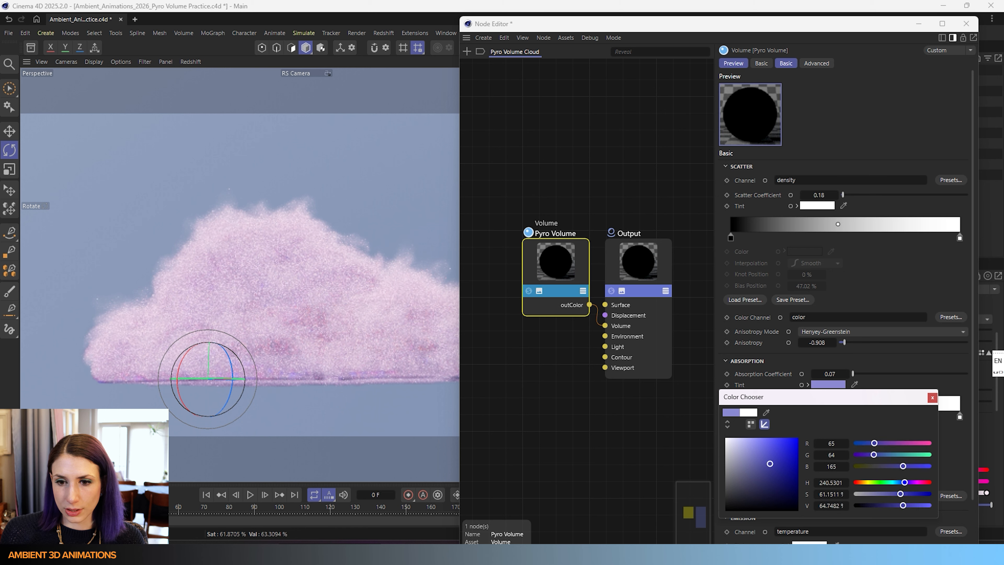
left_click(931, 398)
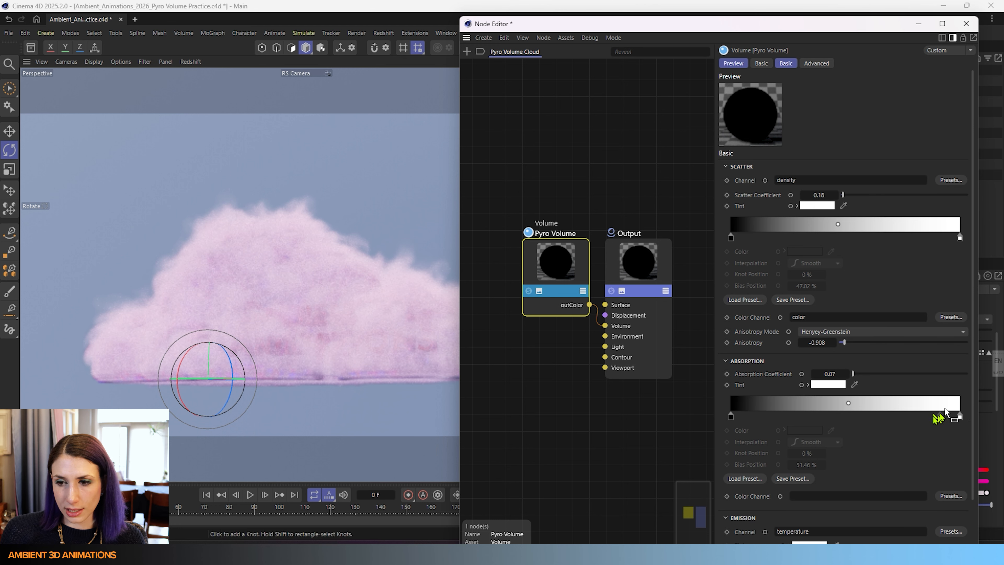
- Set the absorption gradient's end knot to pink with H 334°, S 96%, V 100%
left_click(960, 417)
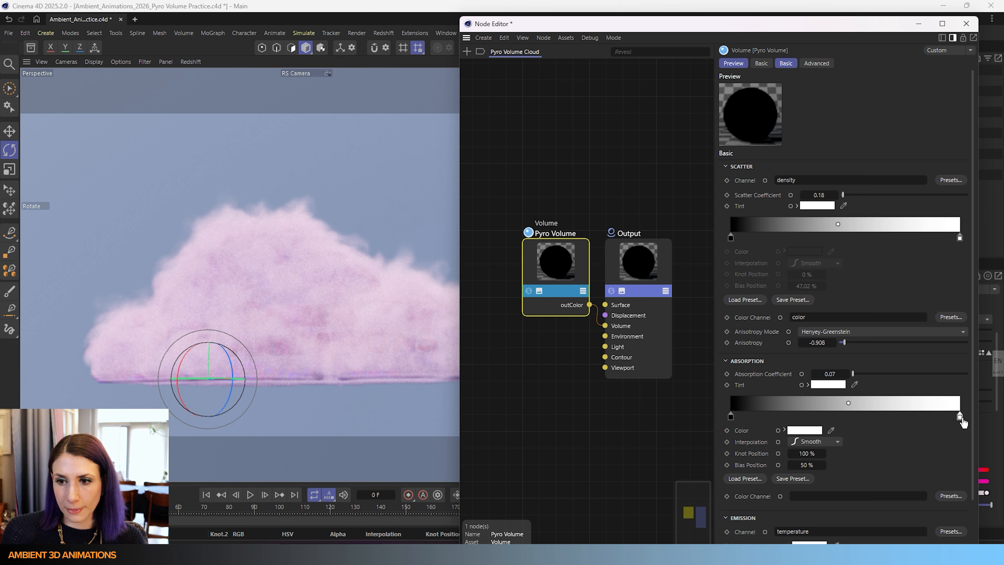
double_click(960, 417)
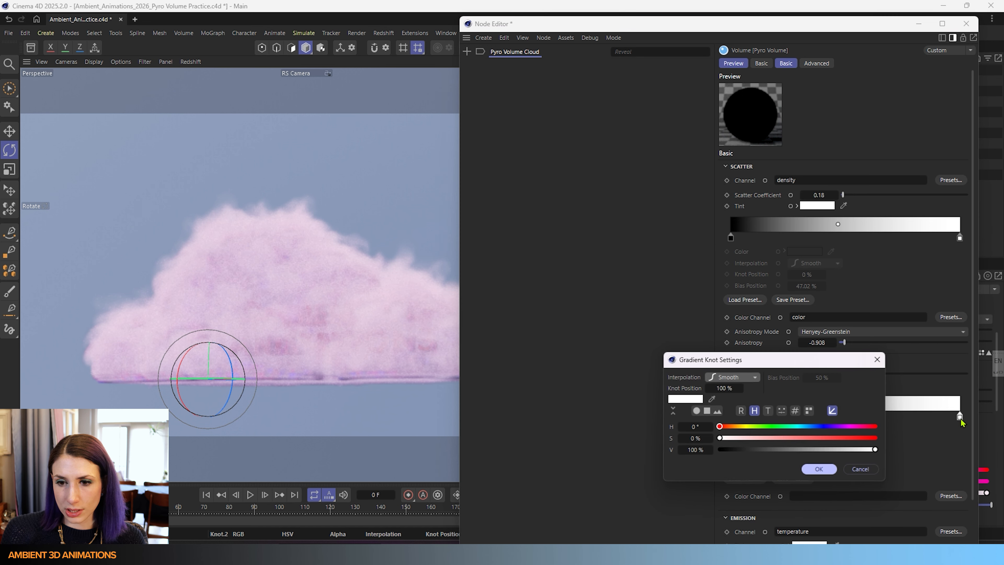
left_click(859, 428)
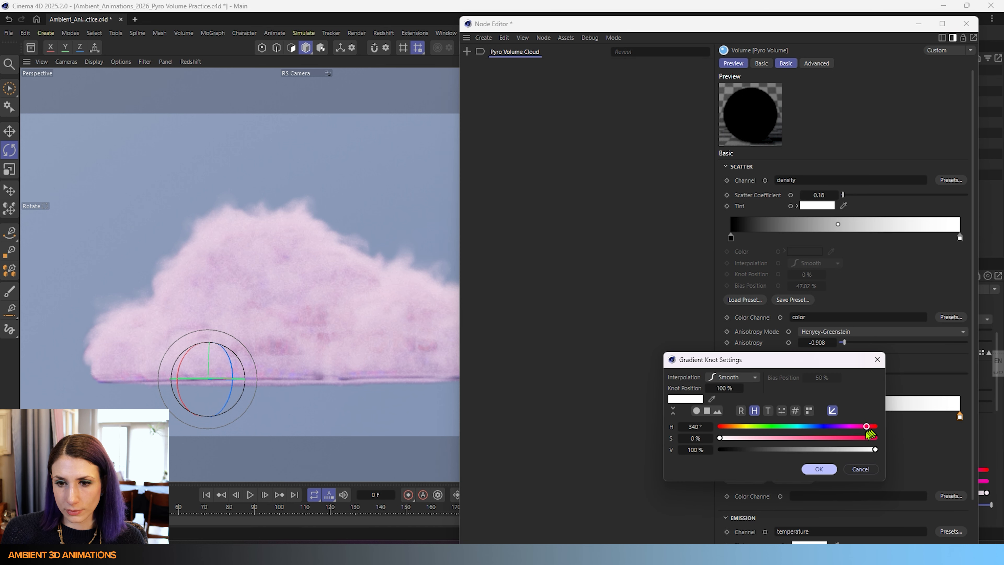
left_click(863, 438)
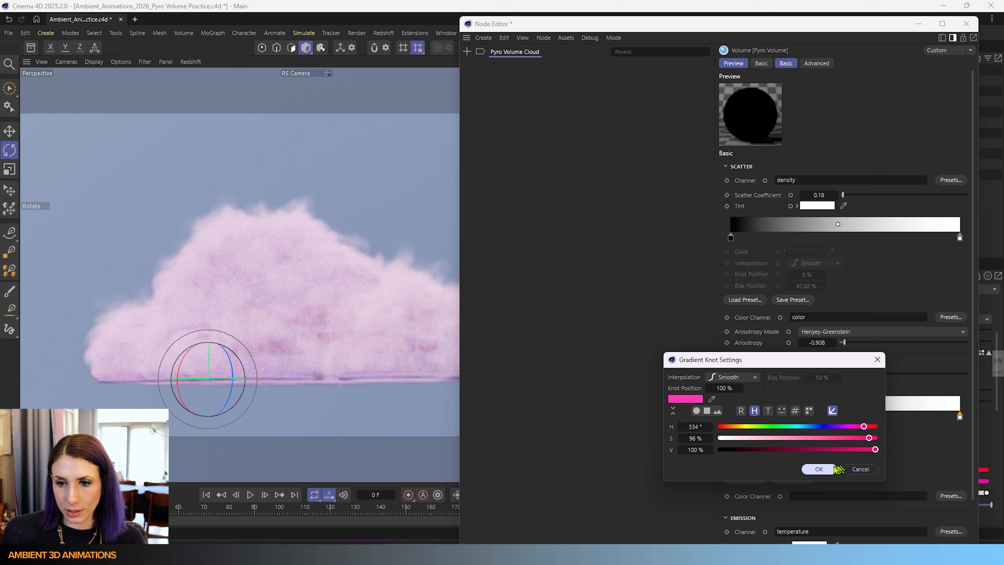
left_click(820, 469)
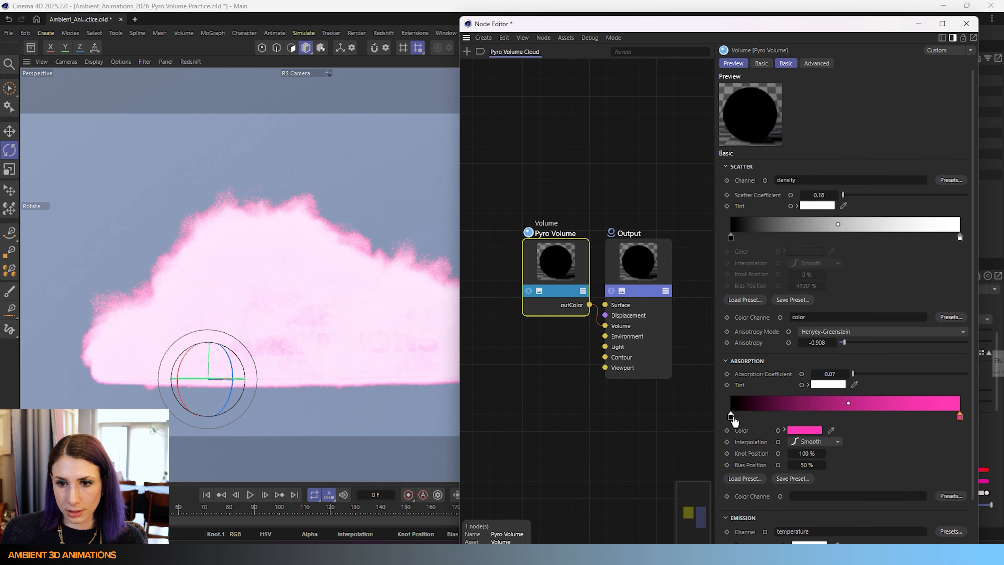
- Set the absorption gradient's start knot to green with H 120°, S 96%, V 69%
double_click(732, 416)
left_click_drag(743, 427, 787, 448)
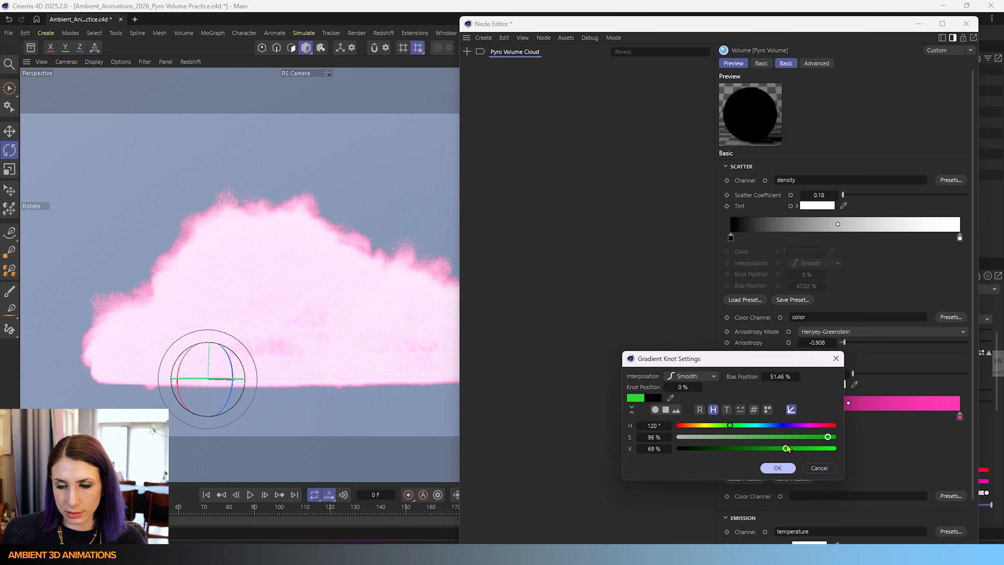
left_click(782, 468)
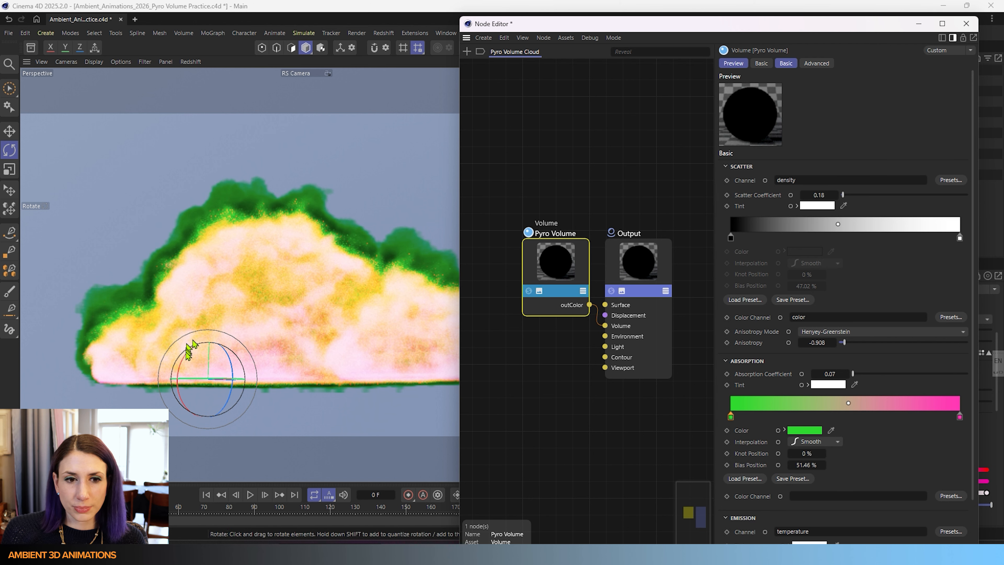
- Darken and desaturate the gradient's end knot to H 346°, S 82%, V 62%
double_click(960, 416)
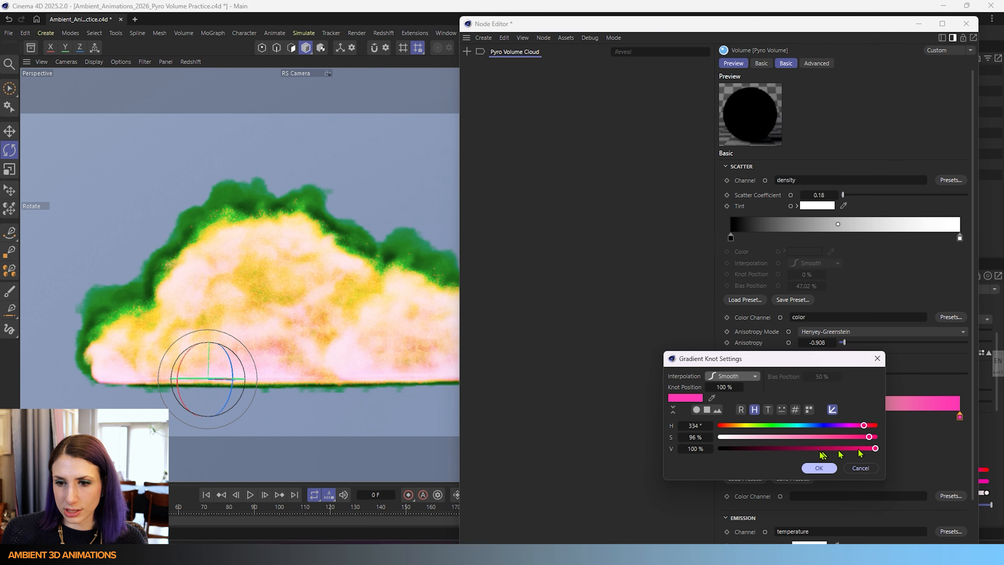
left_click_drag(851, 448, 816, 448)
left_click(819, 468)
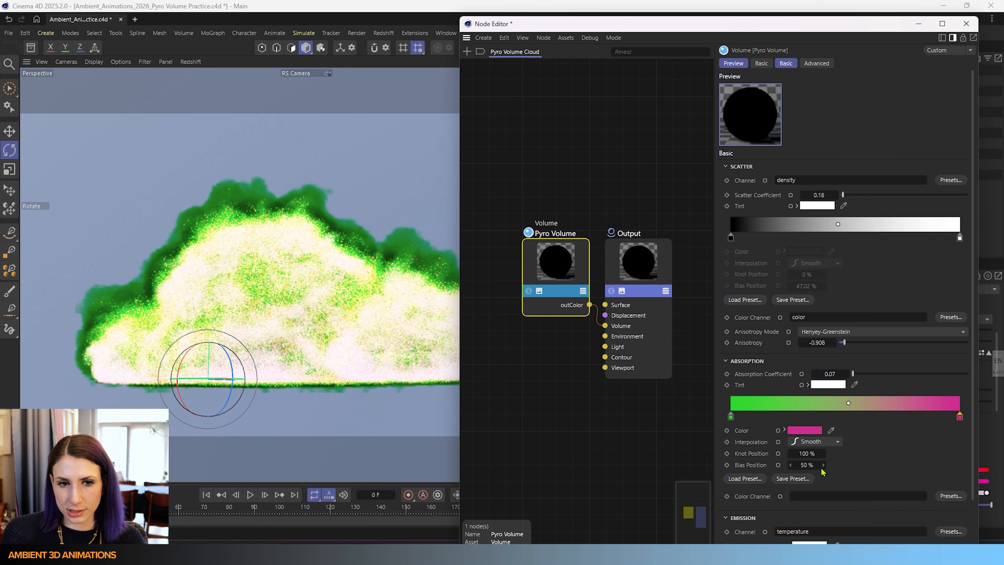
double_click(960, 416)
left_click_drag(867, 438, 855, 437)
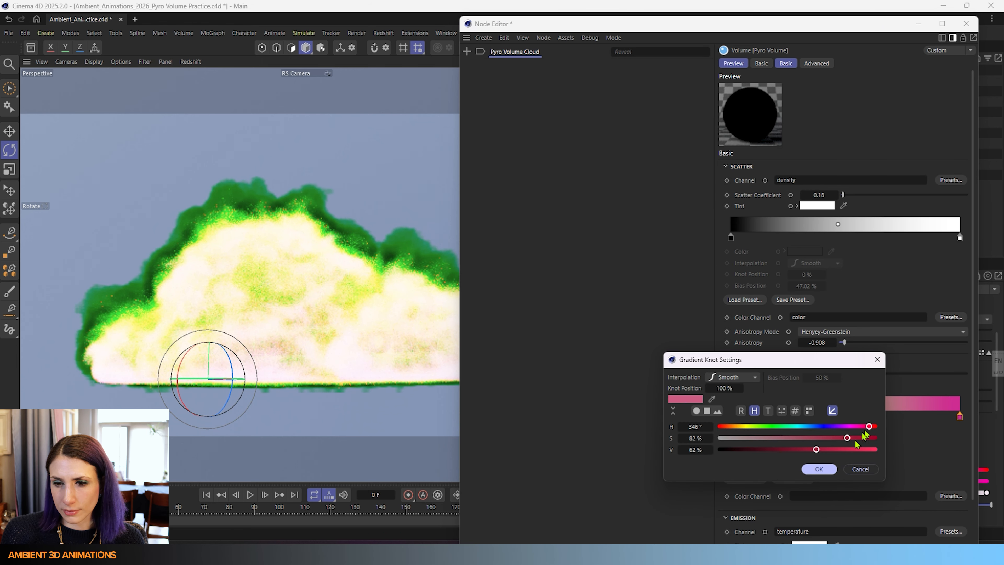
left_click(818, 468)
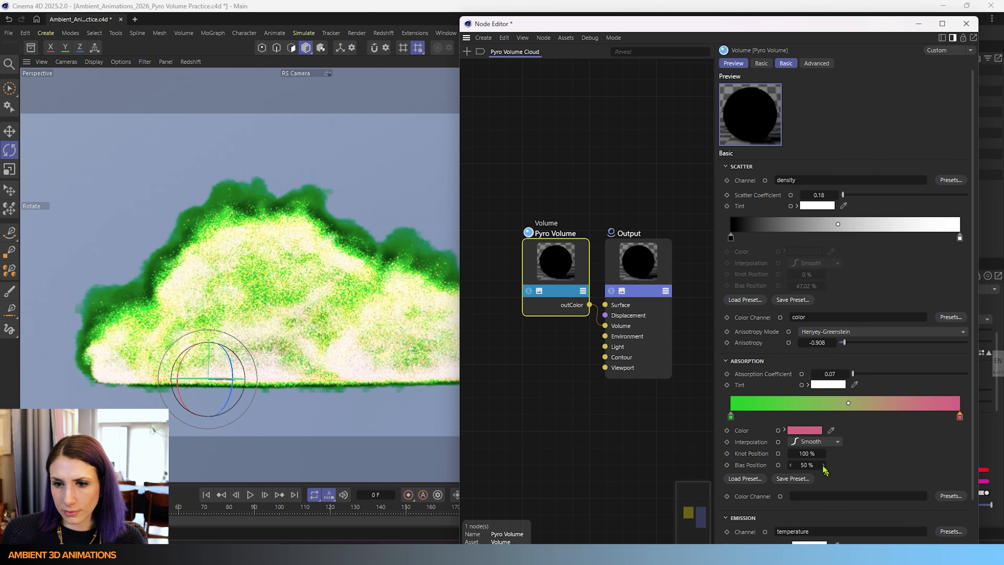
- Change the gradient's start knot to cyan with H 183°, S 93%, V 69%
double_click(732, 417)
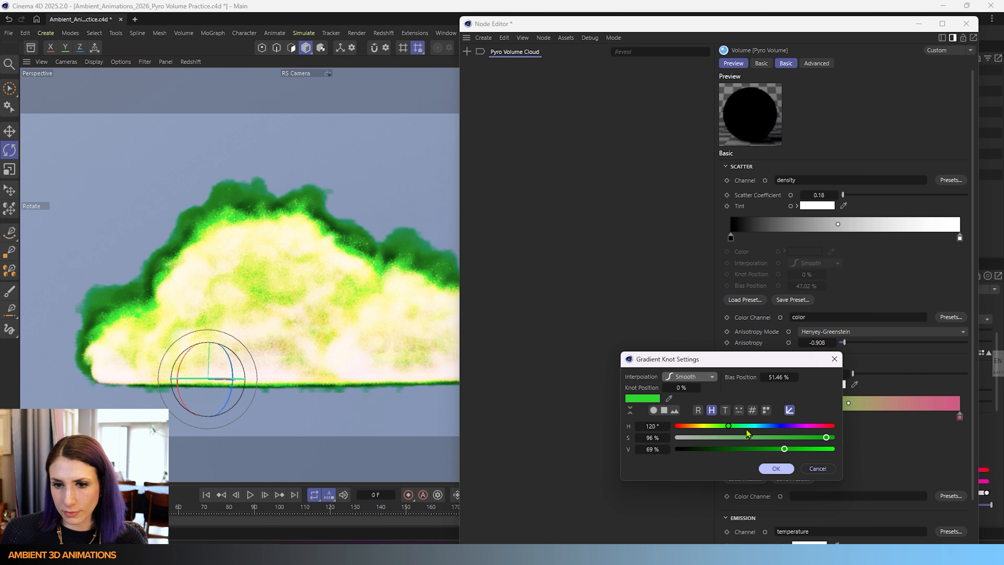
left_click_drag(759, 427, 709, 441)
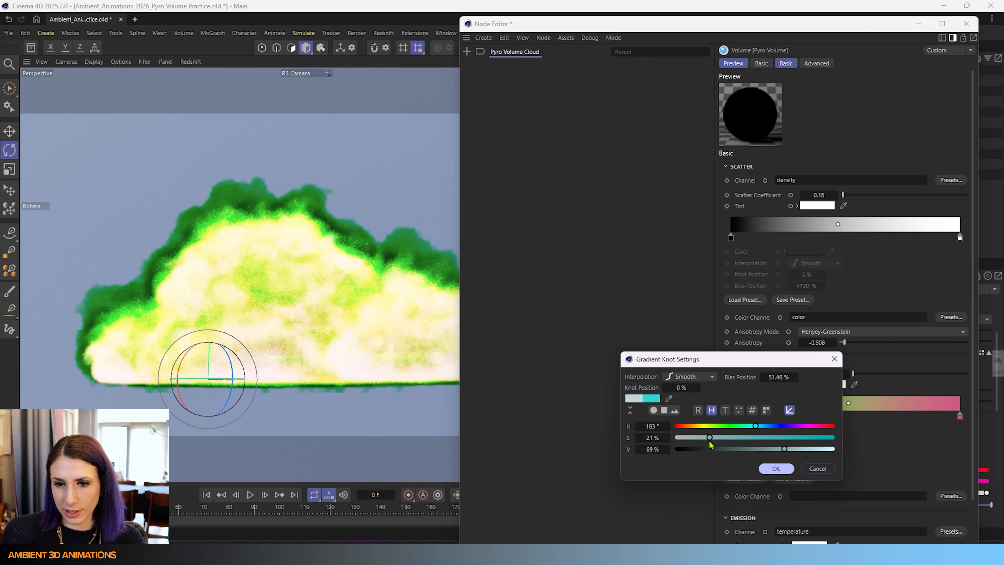
left_click(776, 468)
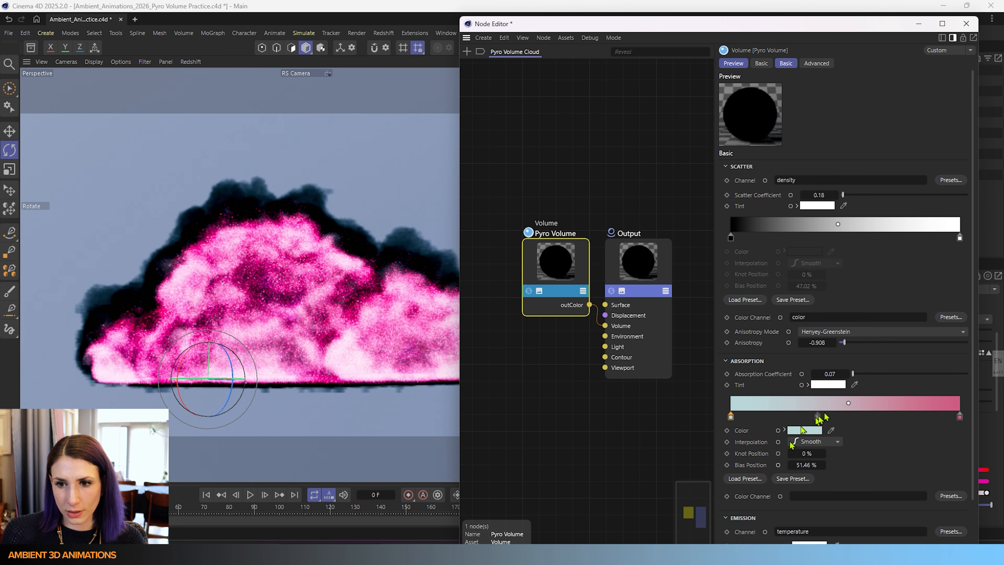
double_click(731, 416)
left_click_drag(790, 434, 816, 436)
left_click(778, 467)
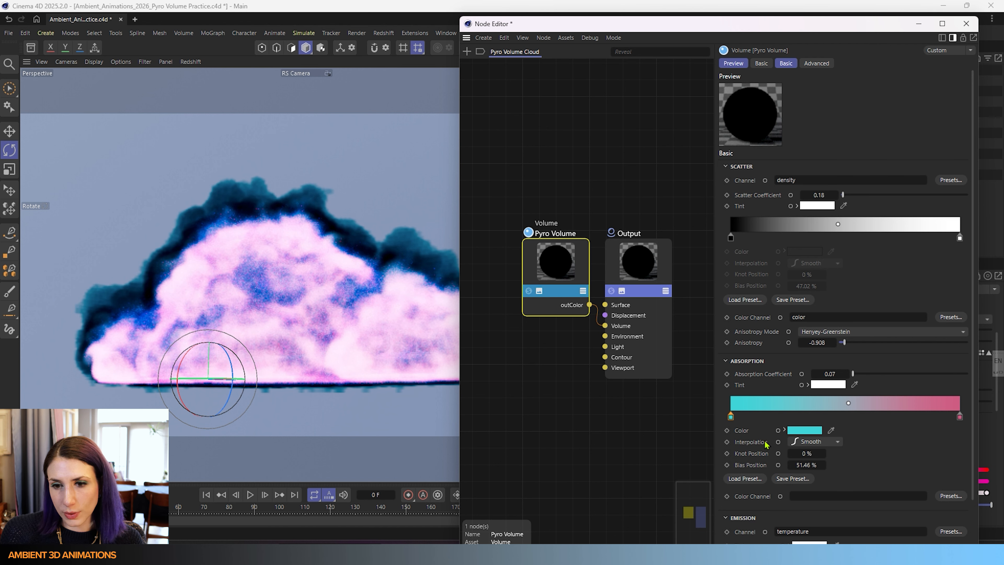
left_click(810, 442)
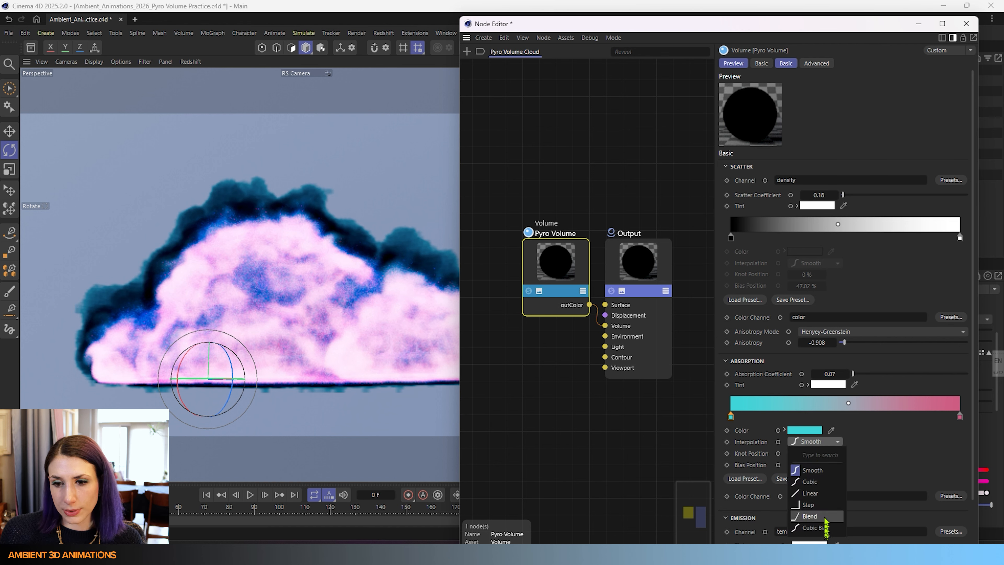
left_click(912, 449)
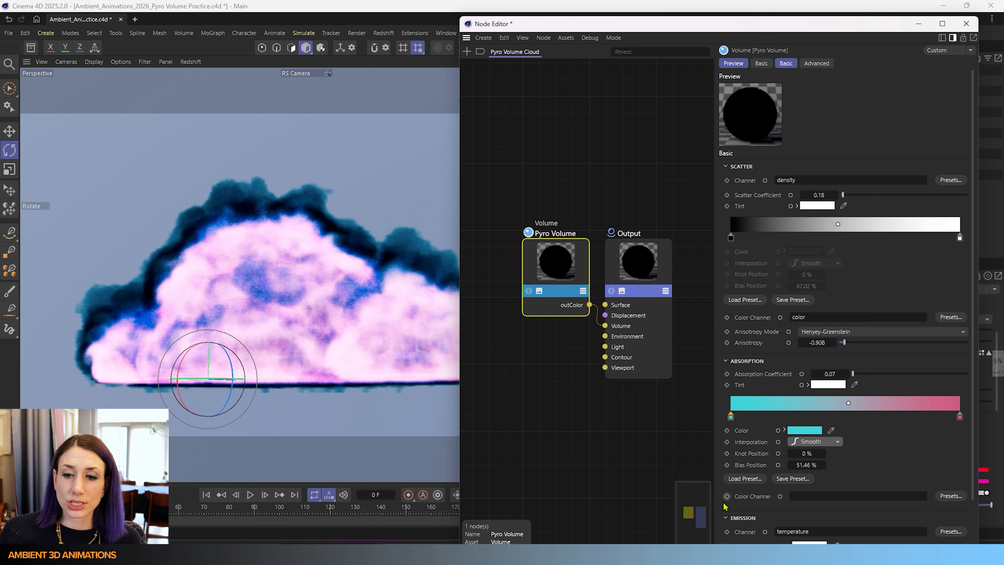
left_click(950, 495)
mouse_move(886, 508)
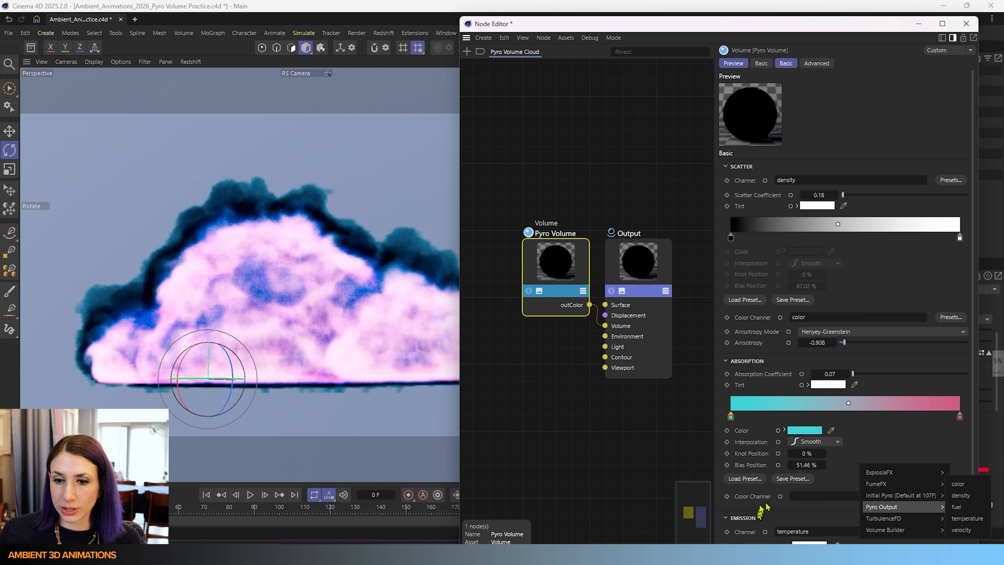
left_click(914, 436)
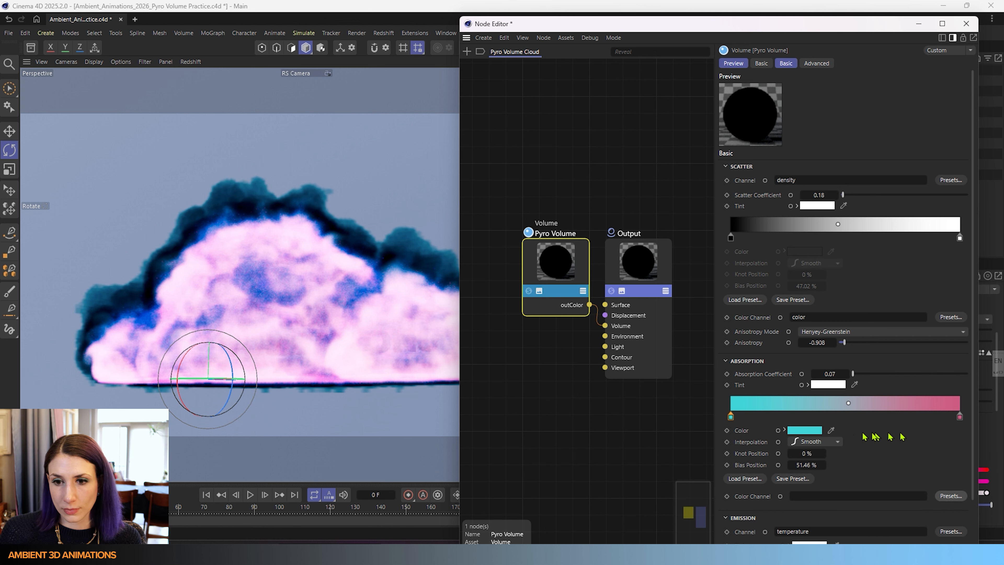
- Set the gradient's start knot to black by lowering its value to 0%
double_click(732, 416)
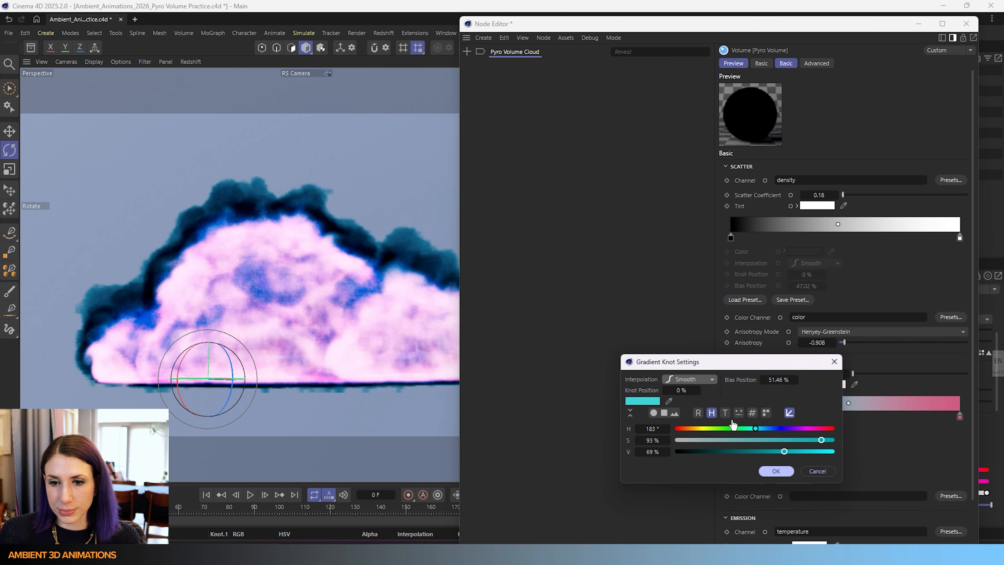
left_click_drag(706, 453, 677, 451)
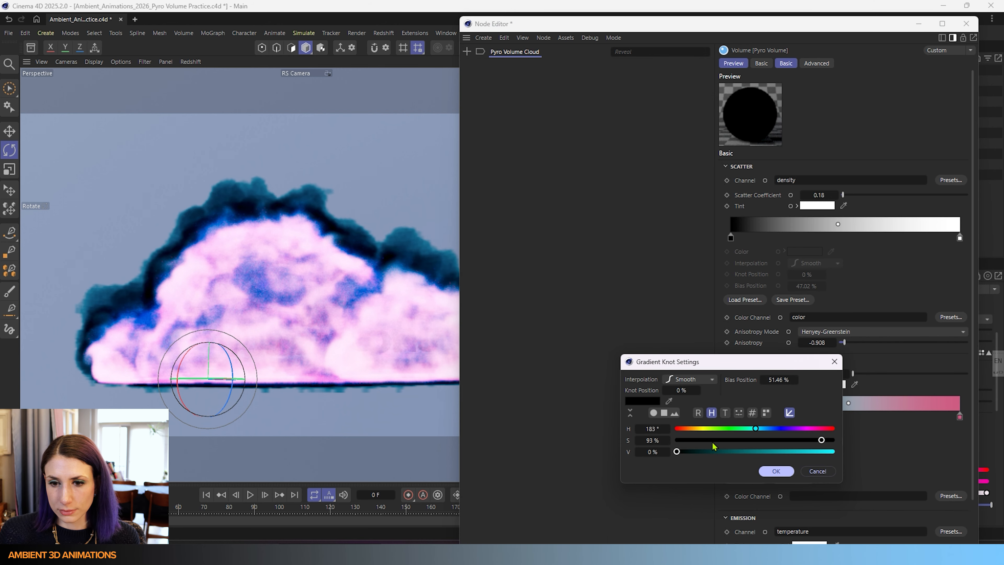
left_click(677, 440)
left_click(776, 471)
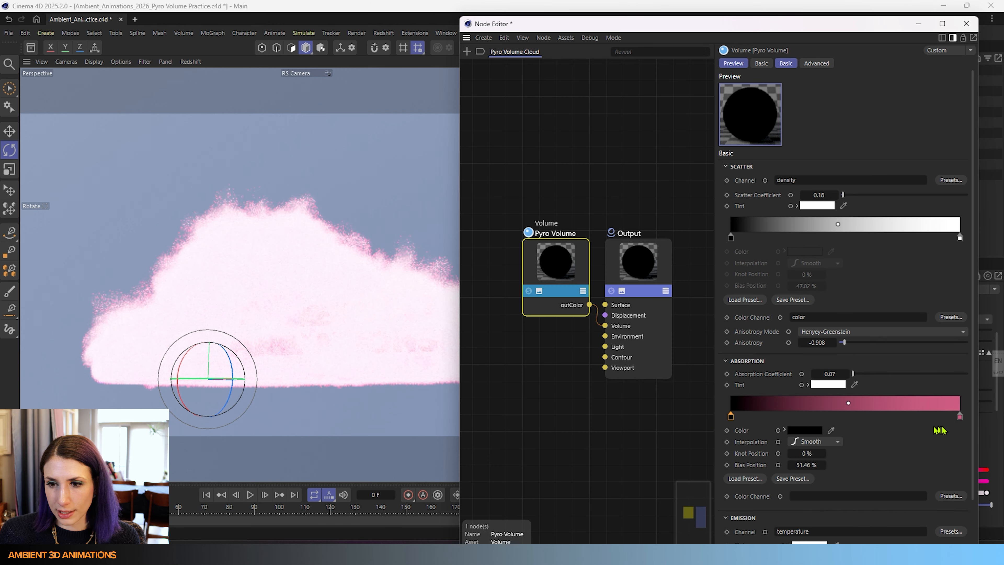
- Set the gradient's end knot to white by dropping saturation to 0% and raising value
left_click(959, 416)
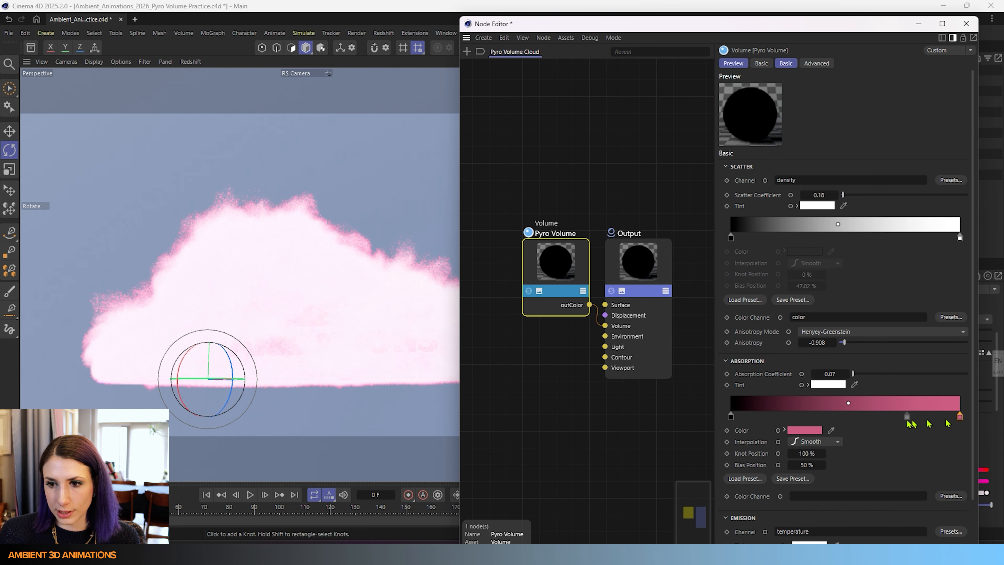
double_click(959, 416)
left_click_drag(740, 442, 668, 446)
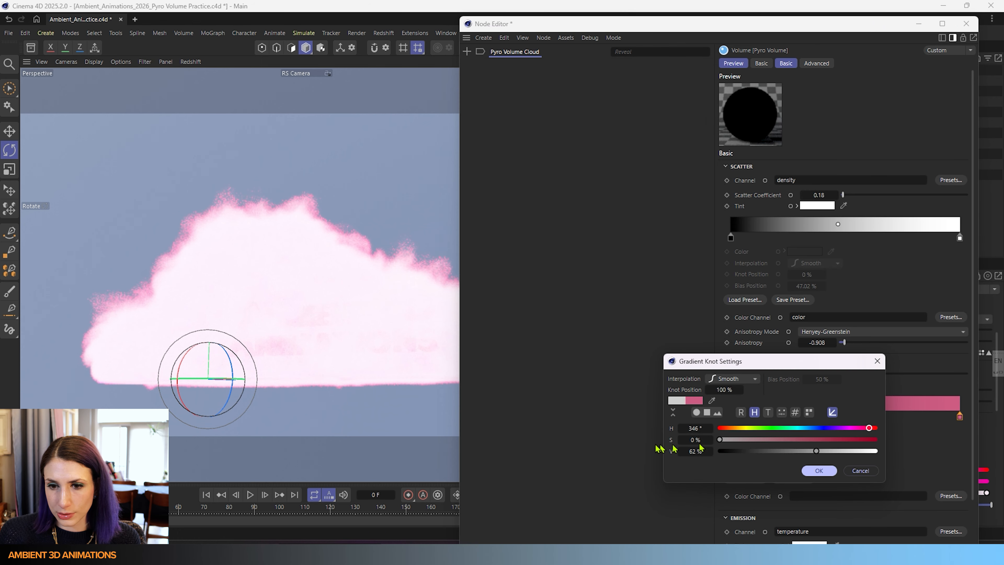
left_click_drag(833, 451, 909, 460)
left_click(819, 471)
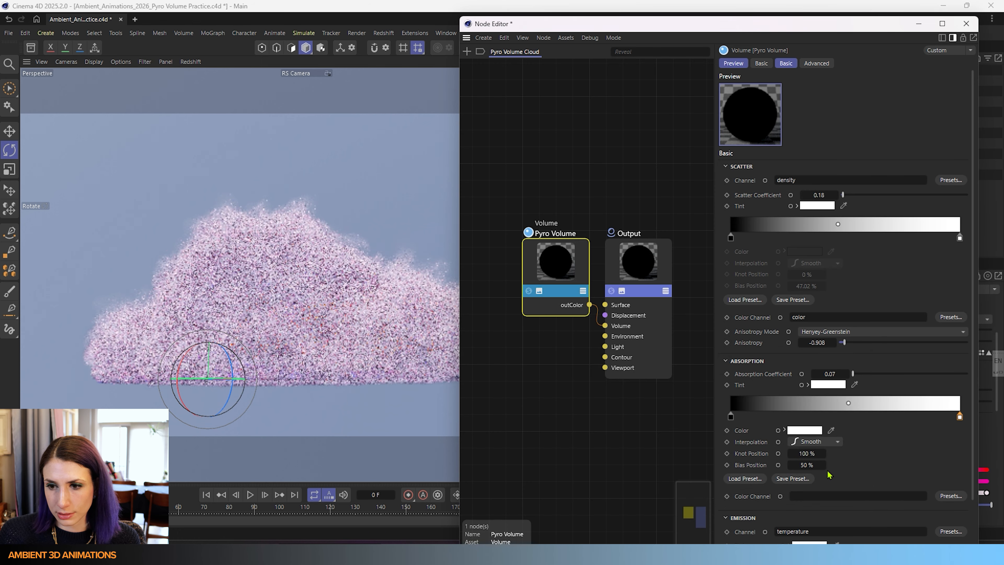
- Collapse the Absorption and Scatter sections of the Pyro Volume material
scroll(854, 464, "down", 3)
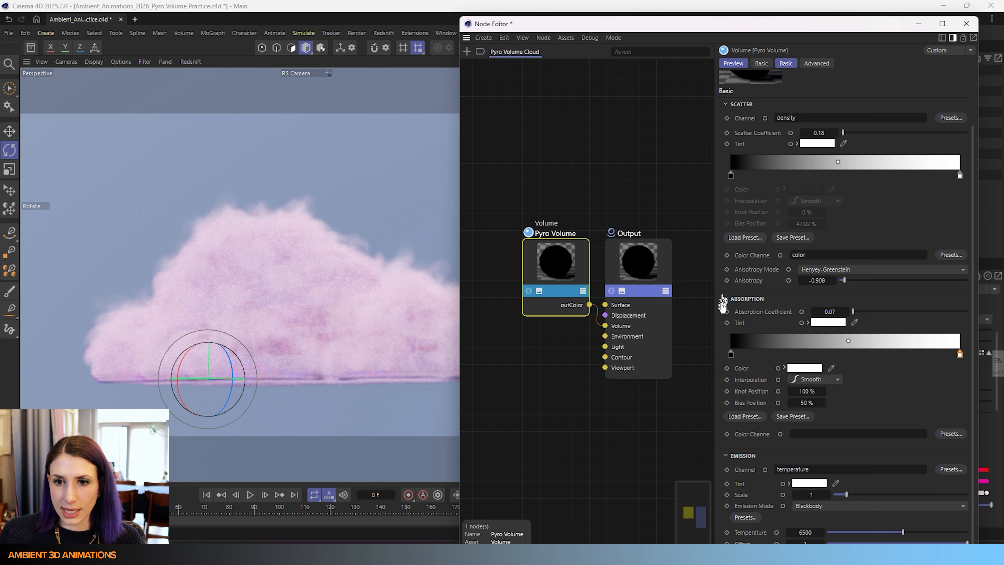
left_click(731, 300)
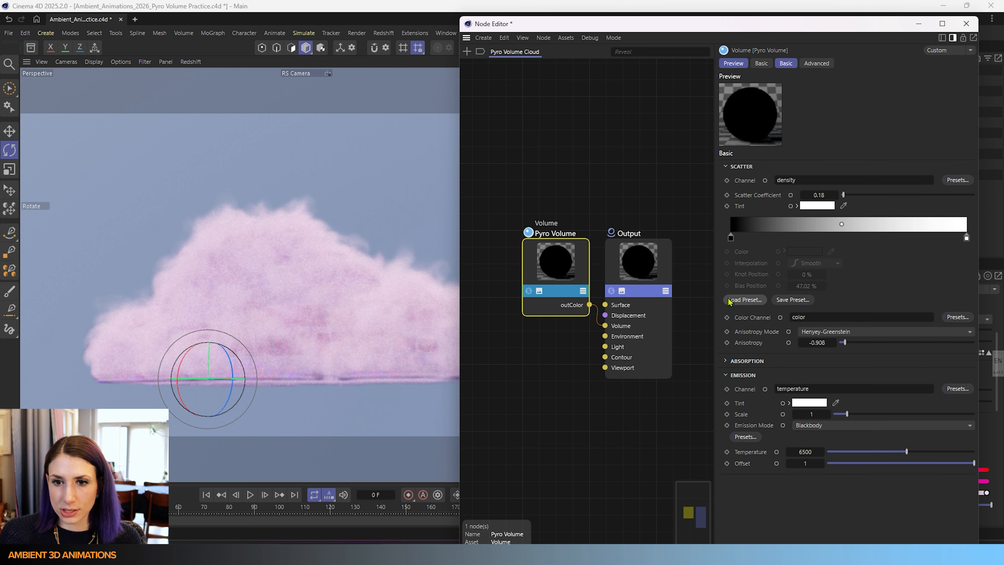
left_click(729, 170)
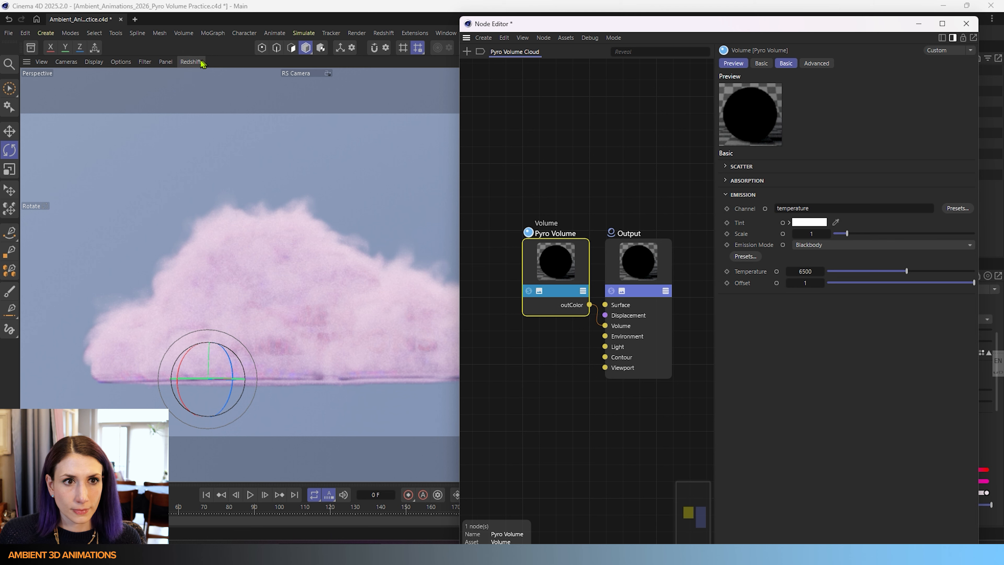
- Stop the Redshift interactive render in the viewport and minimize the Node Editor
left_click(191, 62)
left_click(200, 83)
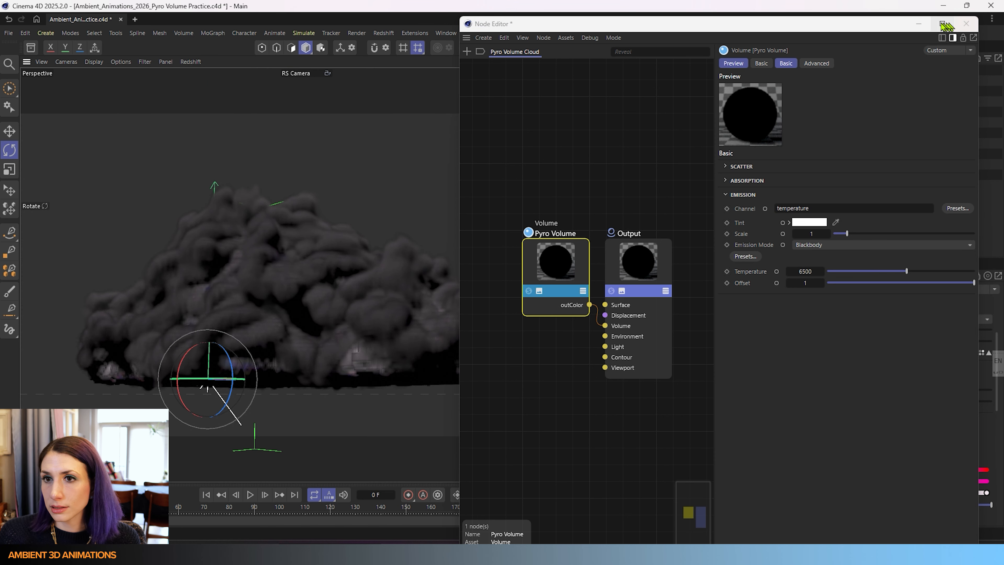
left_click(918, 24)
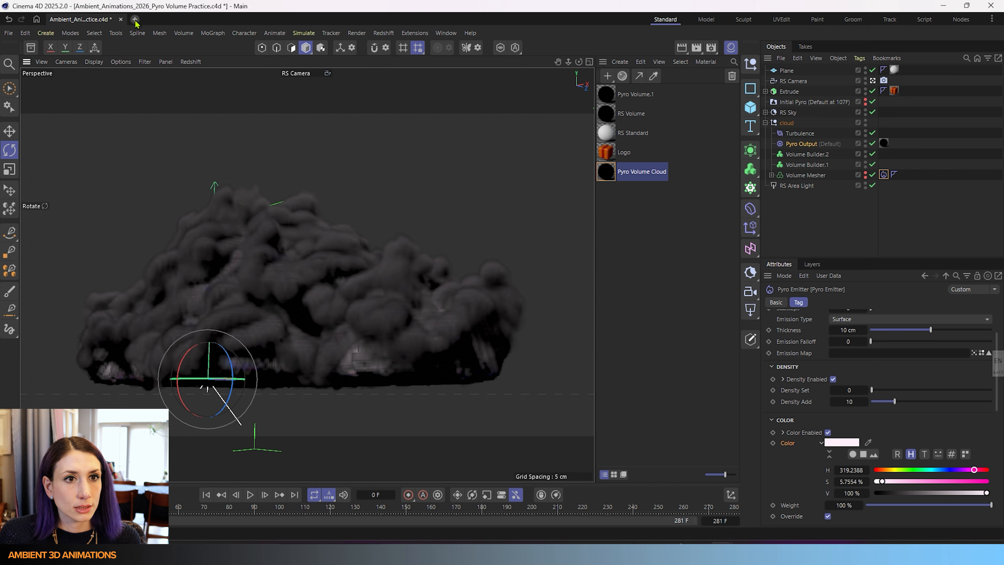
- Create a new document and add a Platonic object to it
left_click(135, 19)
left_click(755, 112)
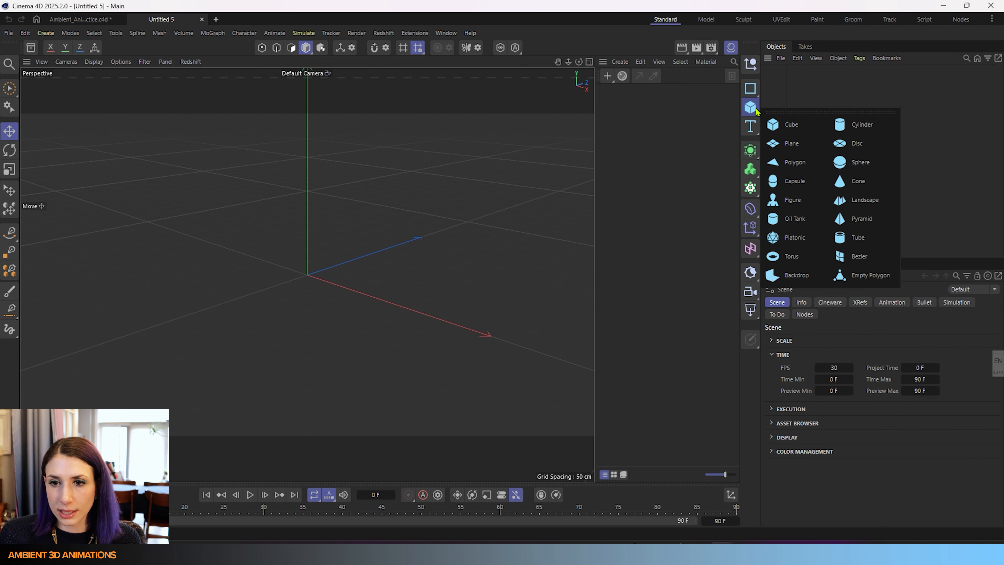
left_click(786, 240)
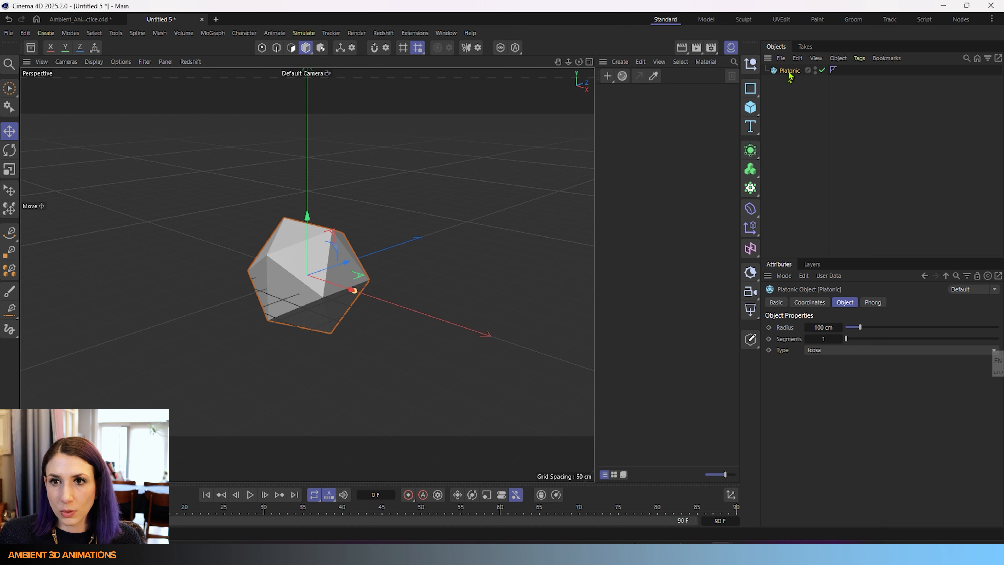
- Add a Pyro Emitter simulation tag to the Platonic object and play the simulation
right_click(790, 73)
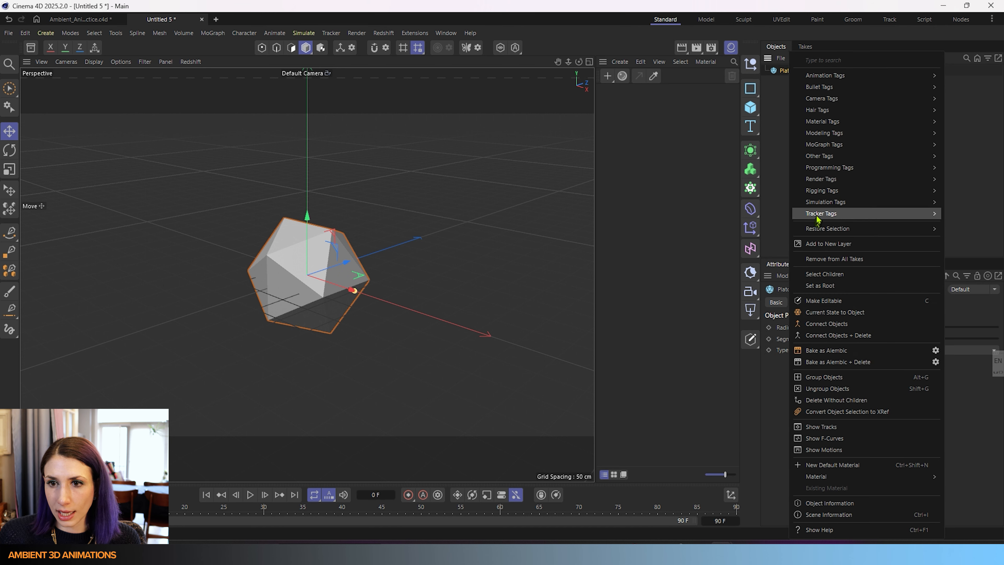
mouse_move(822, 202)
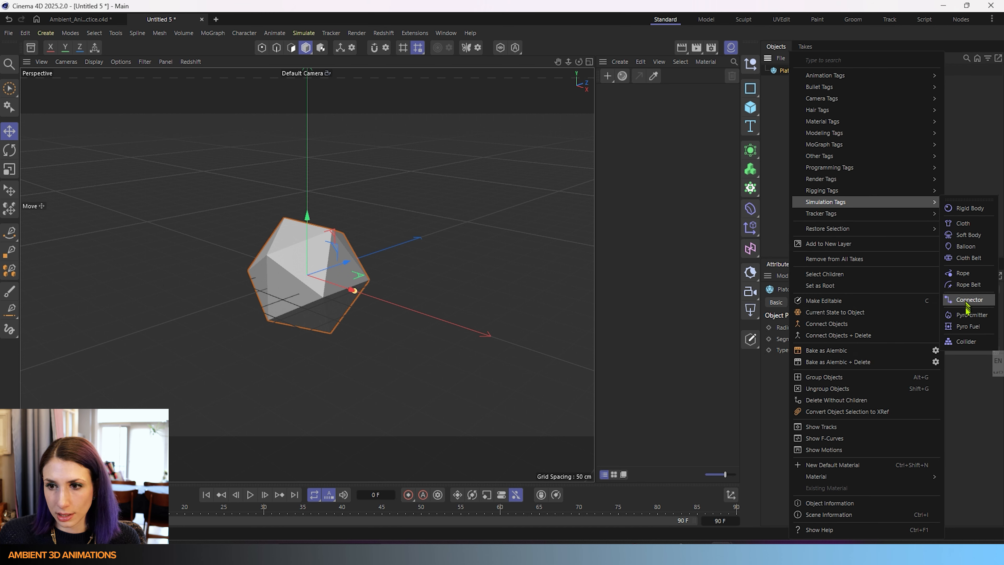
left_click(965, 317)
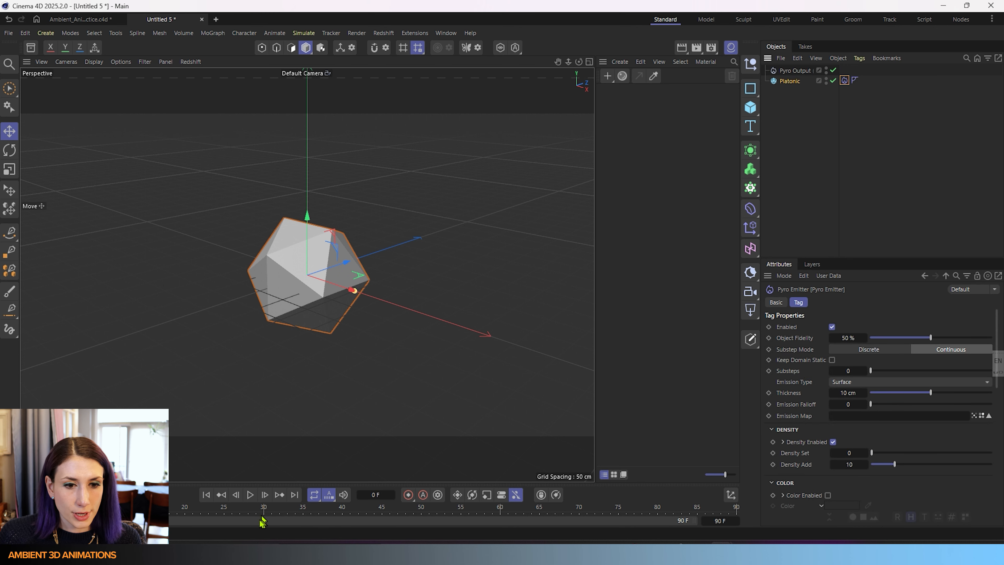
left_click(251, 494)
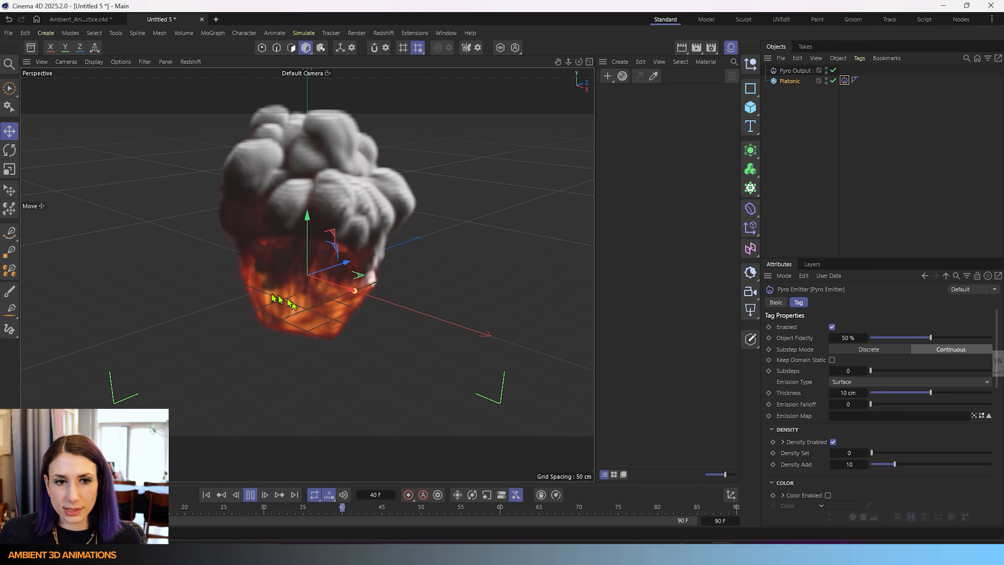
scroll(260, 293, "down", 2)
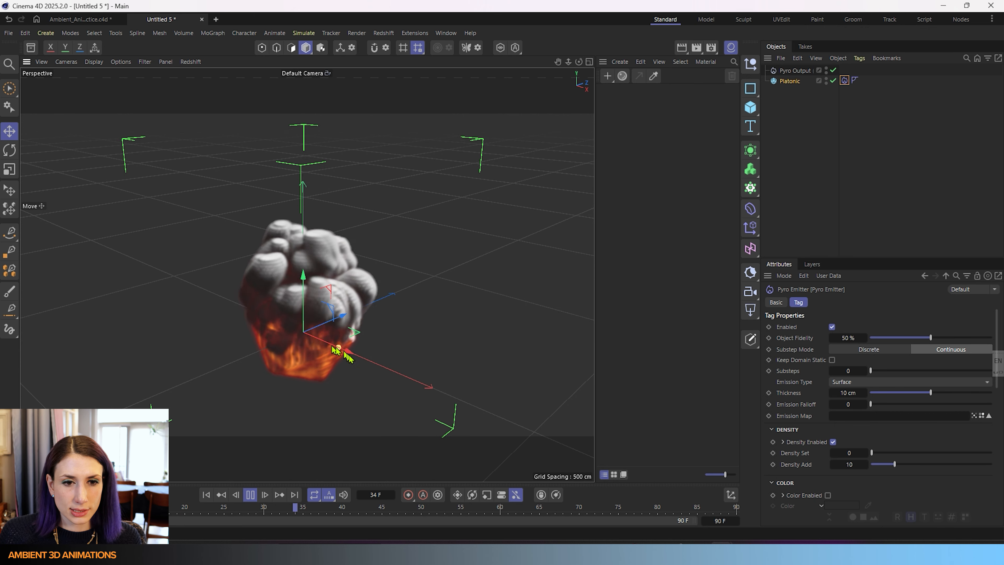
- Create a new Pyro Volume material
left_click(620, 61)
mouse_move(629, 93)
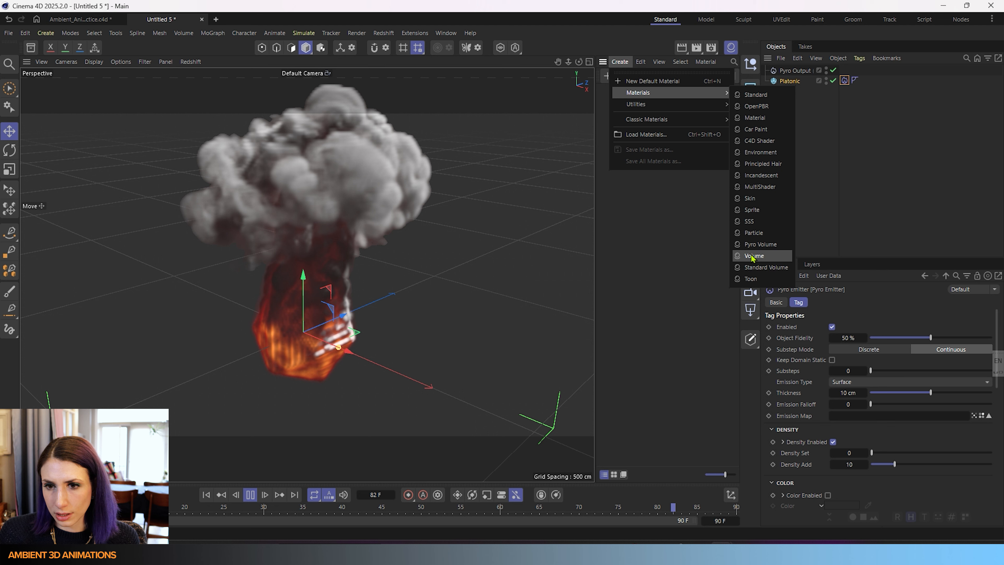
left_click(762, 244)
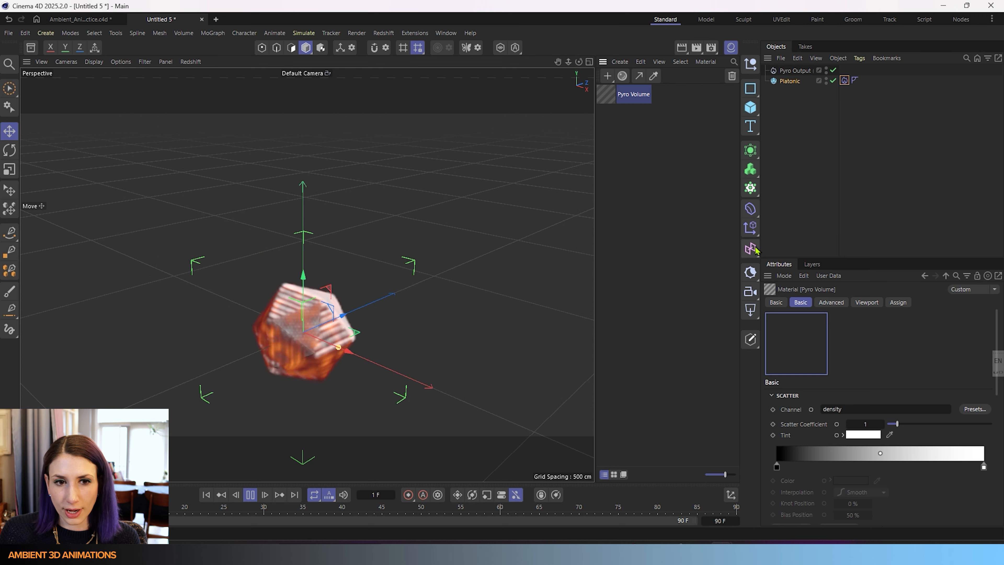
- Replay the simulation from the start to preview the smoke
left_click(250, 494)
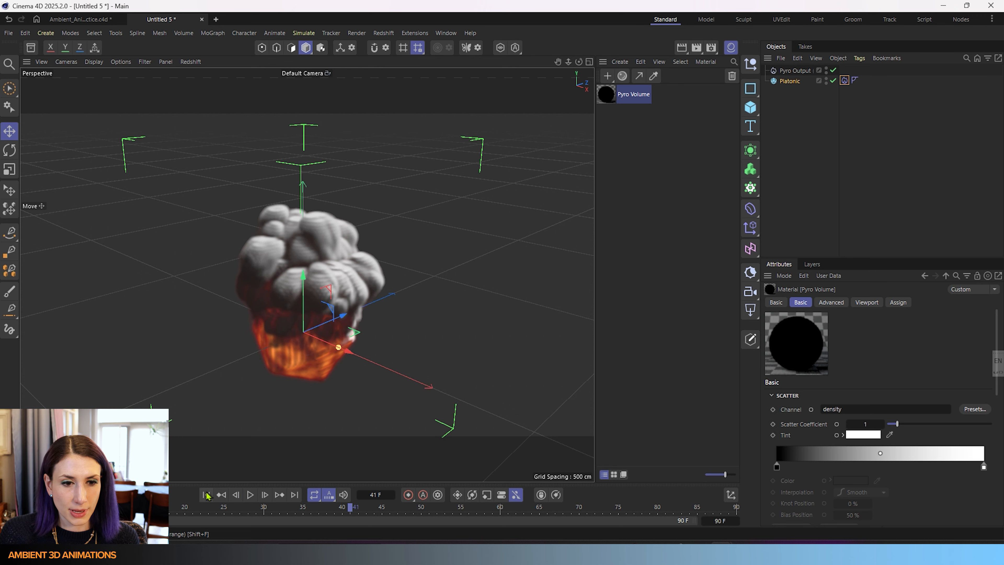
left_click(206, 494)
left_click(250, 494)
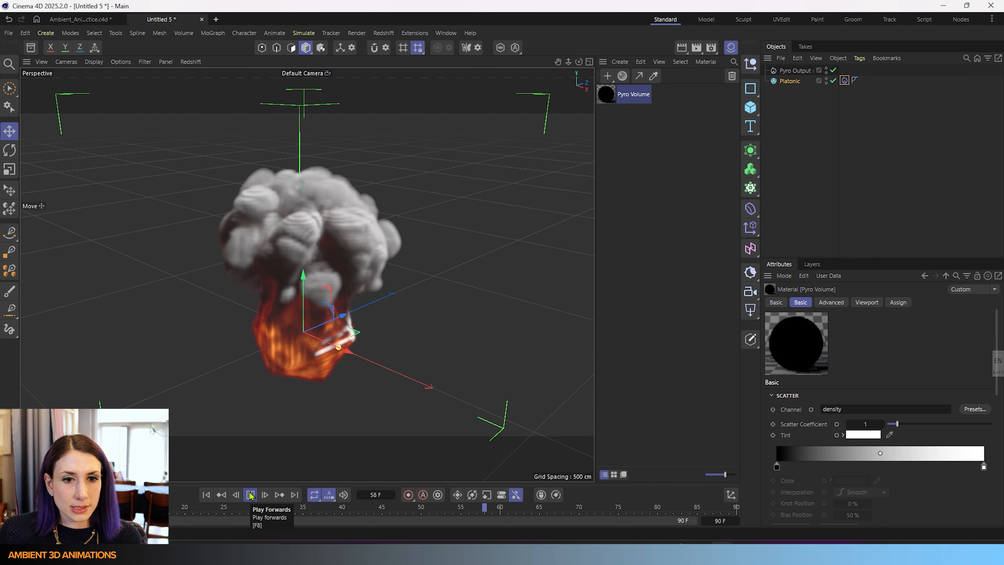
left_click(250, 494)
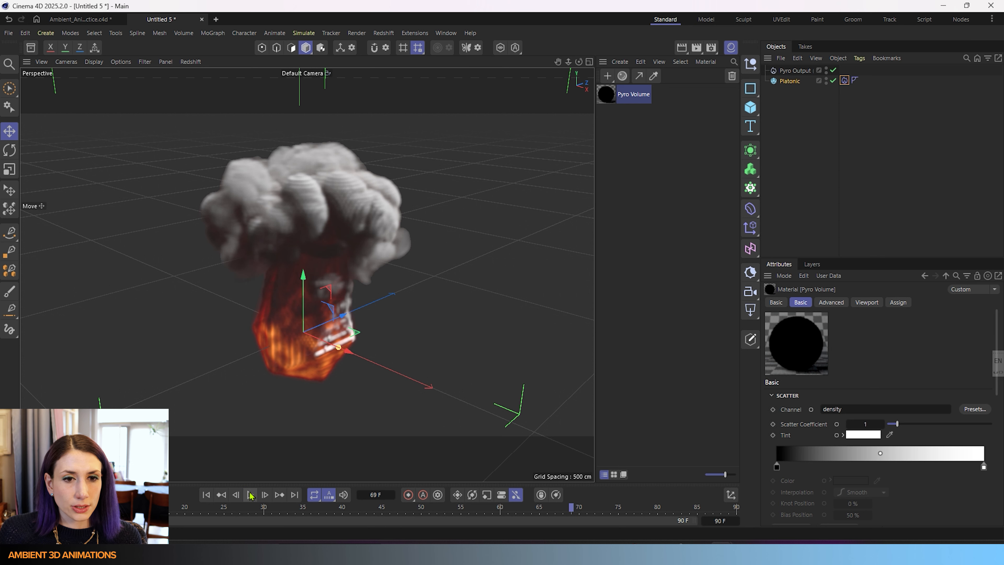
- Assign the Pyro Volume material to the Platonic object
left_click(197, 64)
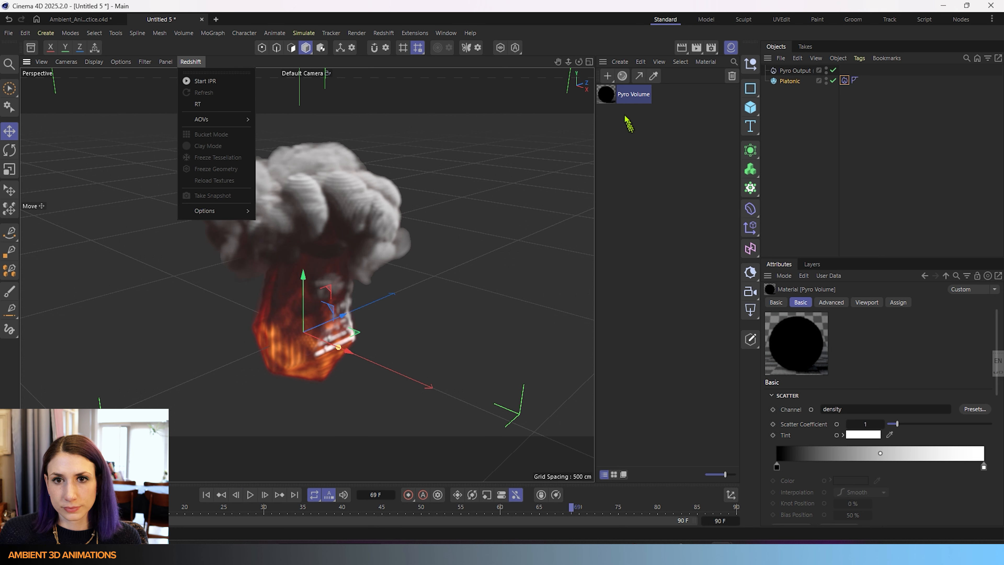
left_click(617, 99)
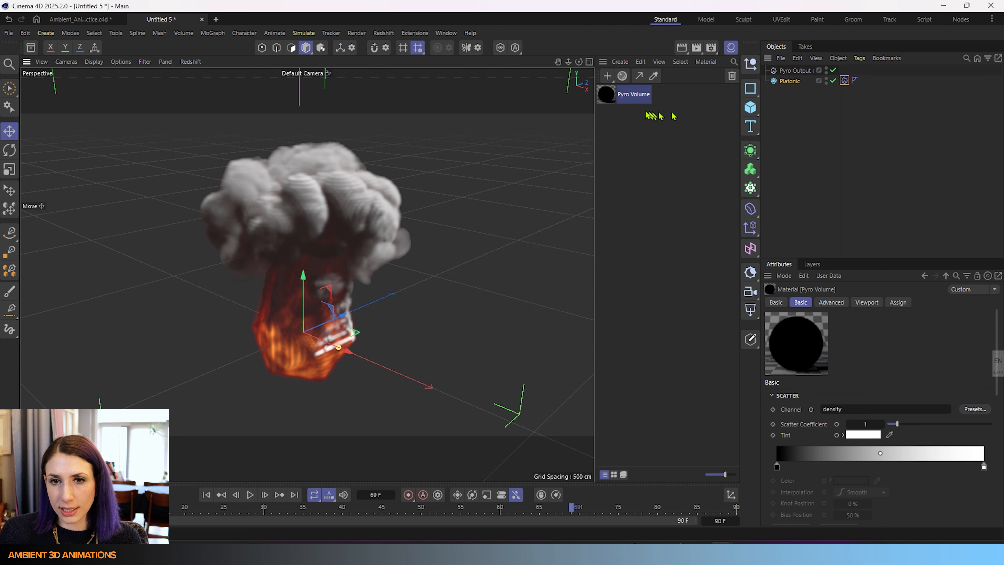
left_click_drag(616, 99, 807, 72)
- Start the Redshift IPR render in the viewport
left_click(190, 61)
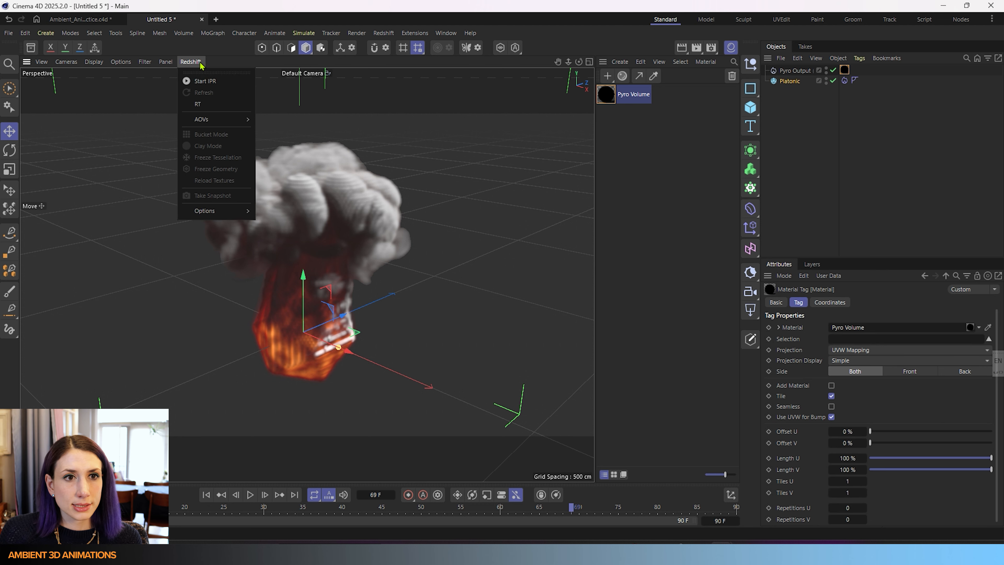
left_click(205, 81)
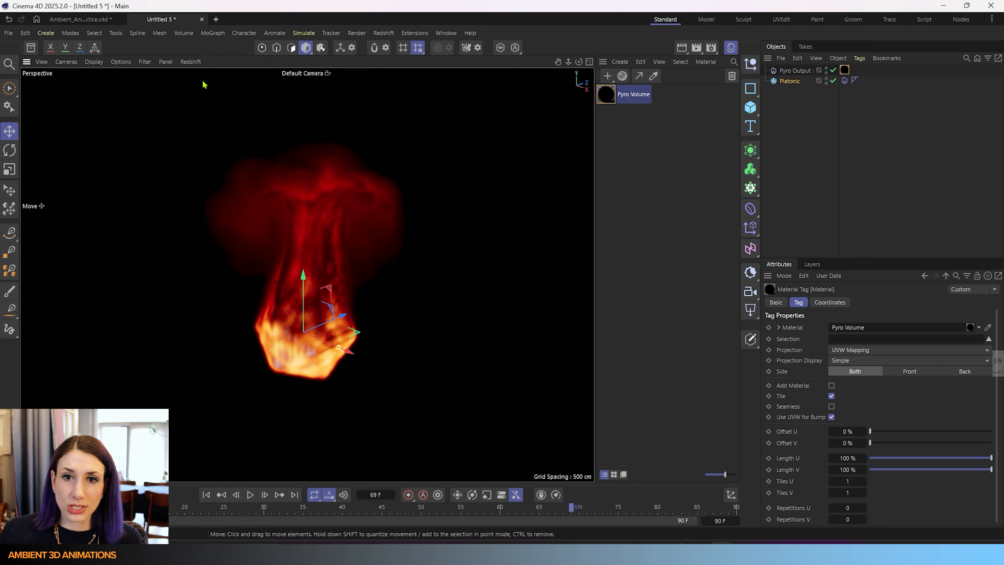
- Open the Pyro Volume material in the Node Editor and collapse its Scatter and Absorption sections
double_click(607, 94)
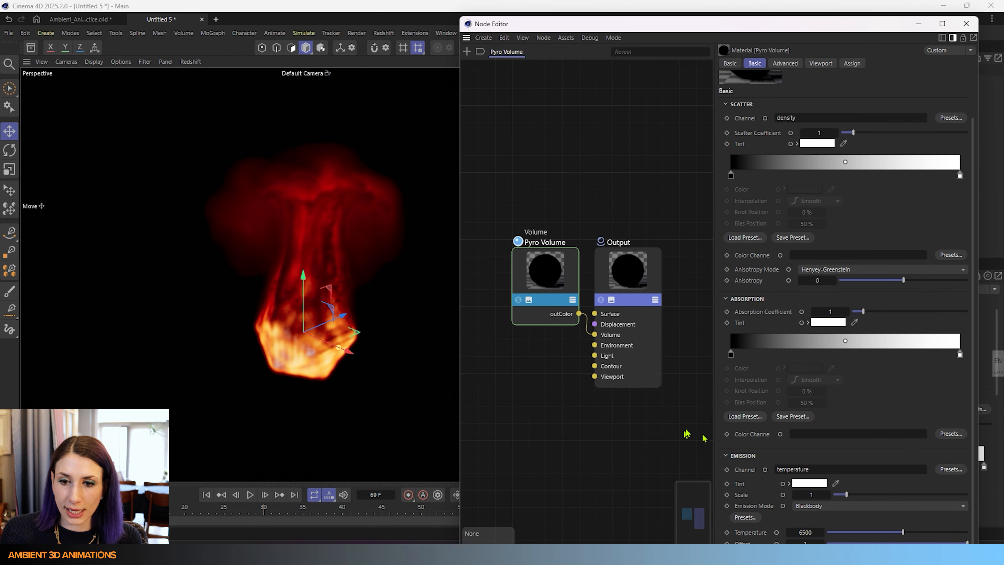
left_click(725, 105)
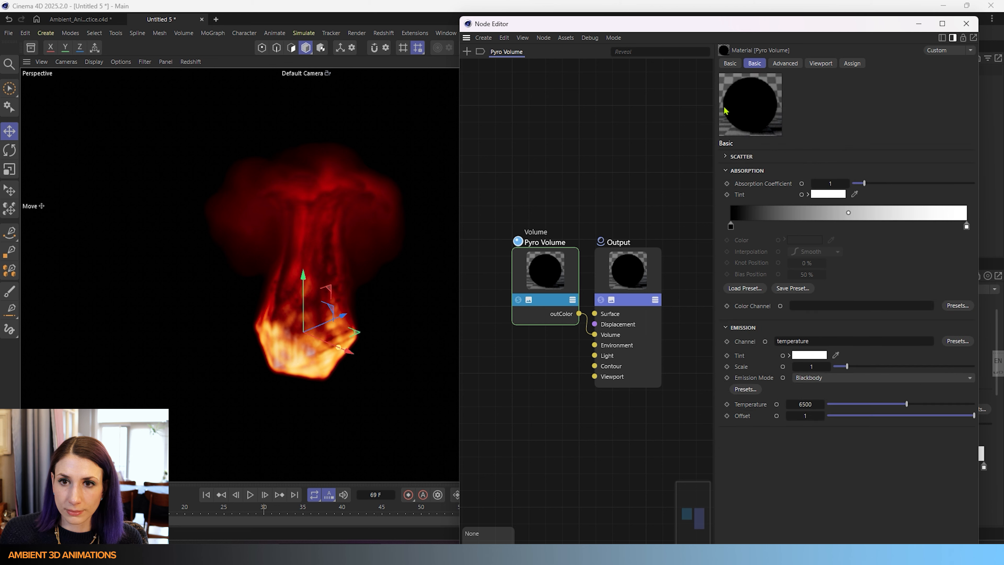
left_click(727, 170)
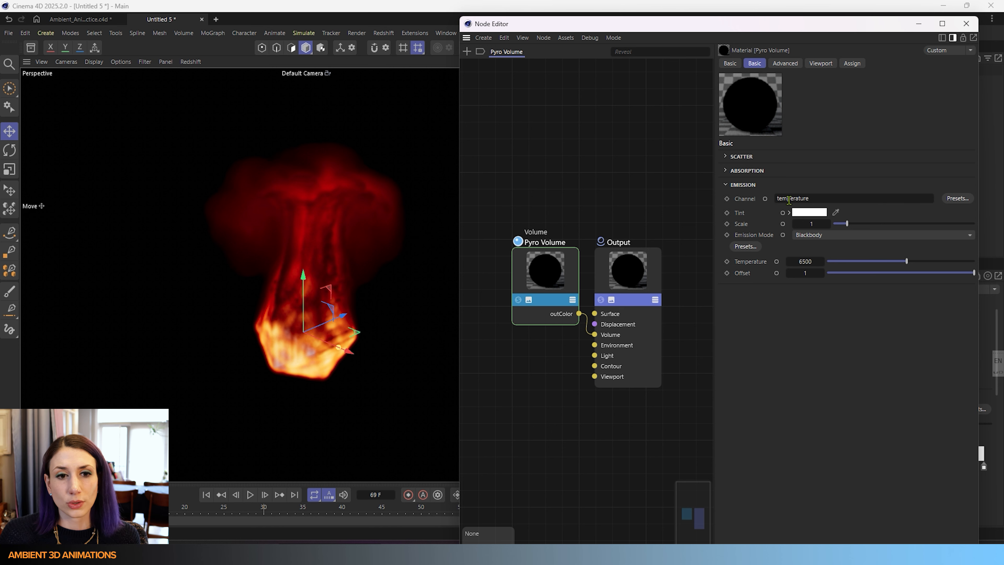
- Clear the Emission channel name and play the simulation to preview it
left_click(818, 198)
key("BackSpace")
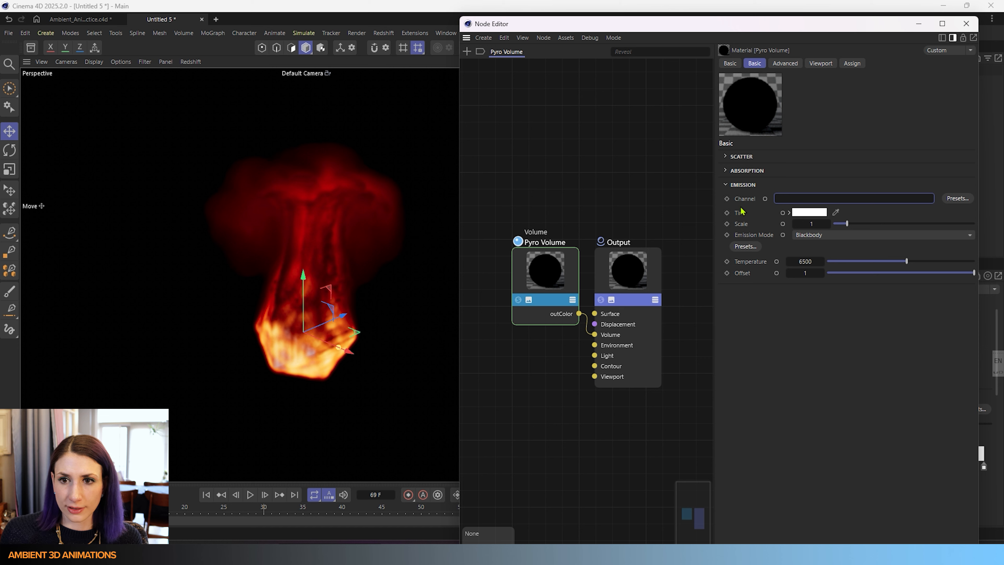
left_click(818, 179)
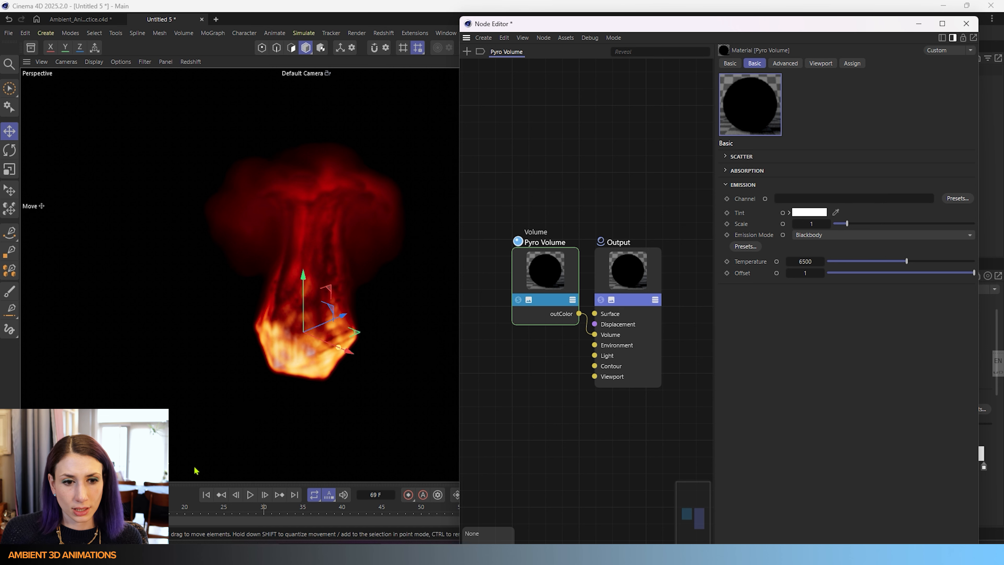
left_click(250, 494)
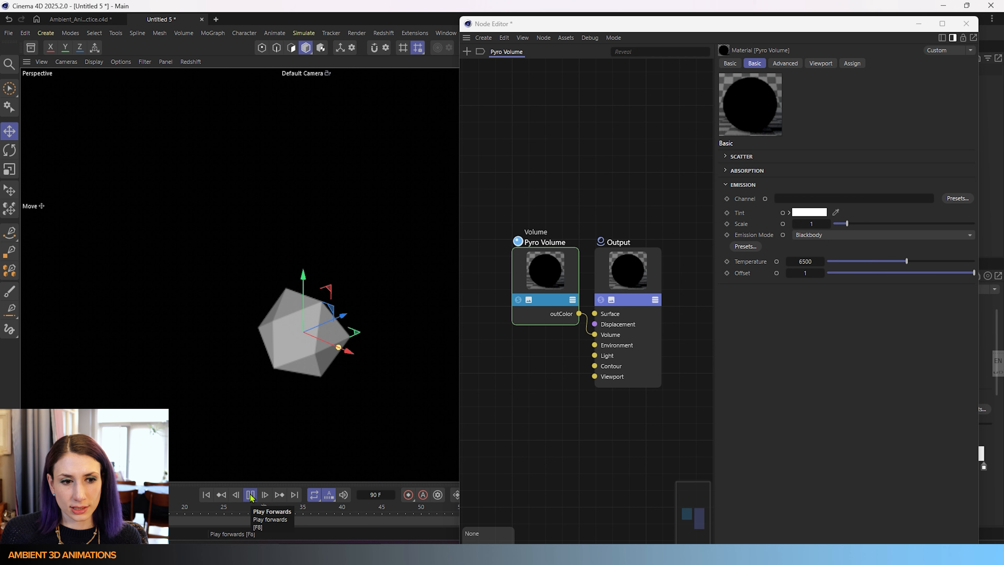
left_click(250, 494)
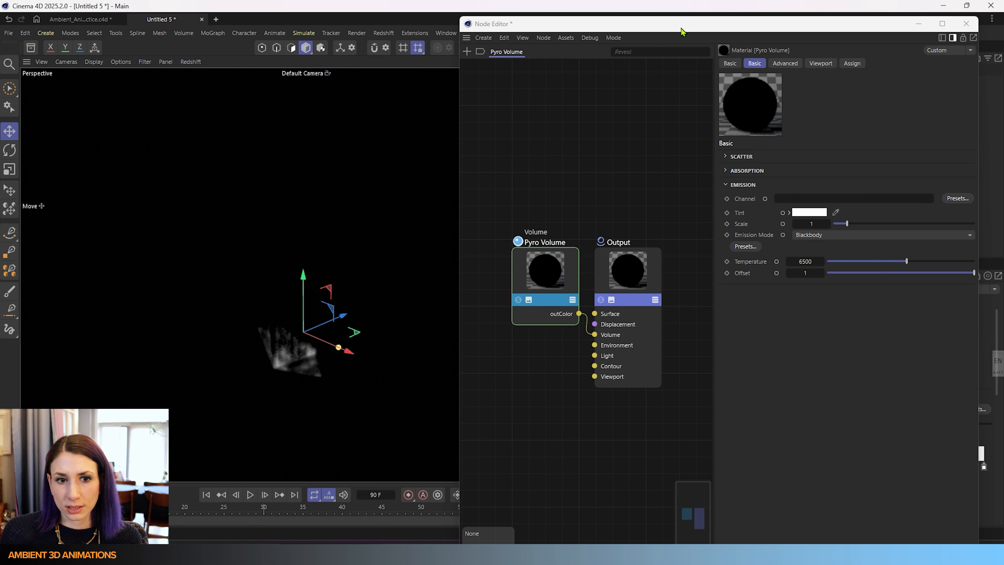
- Set the Emission channel to the Pyro Output temperature preset
left_click_drag(683, 30, 637, 58)
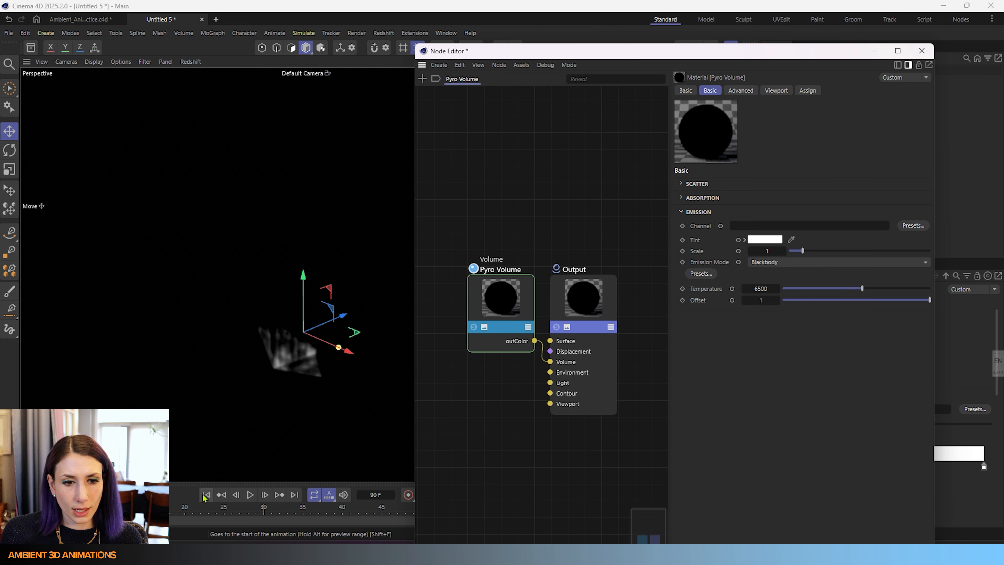
left_click(910, 225)
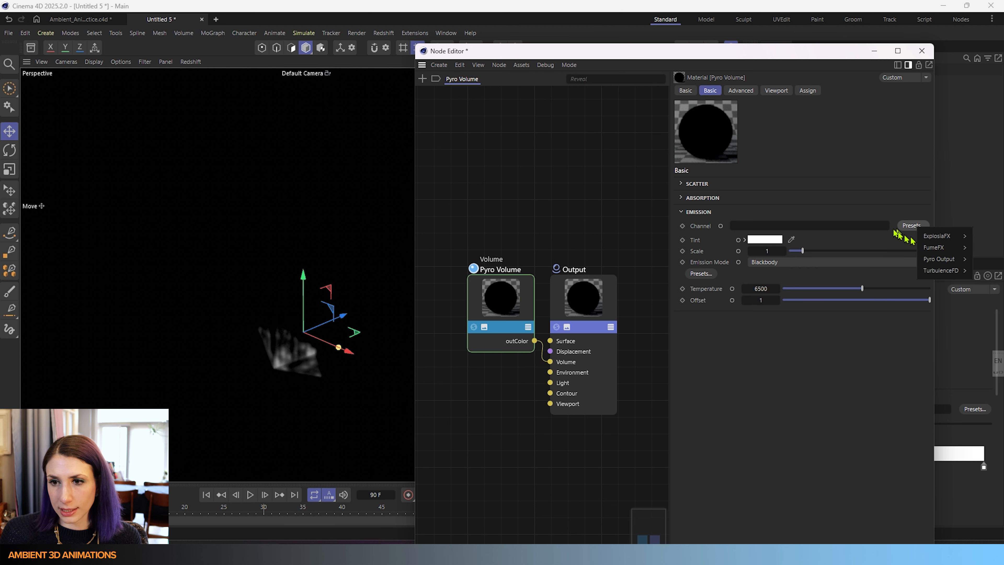
mouse_move(941, 259)
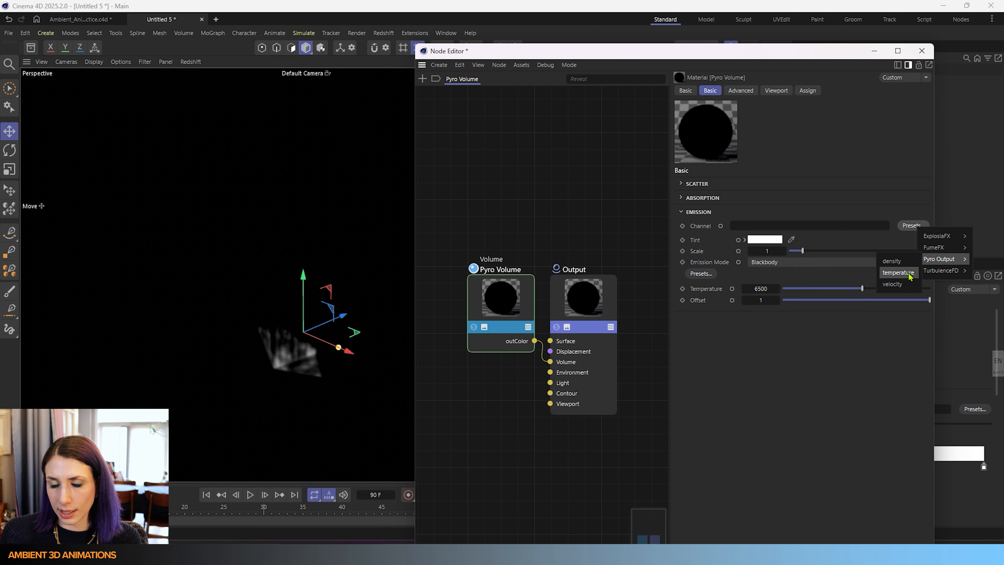
left_click(911, 274)
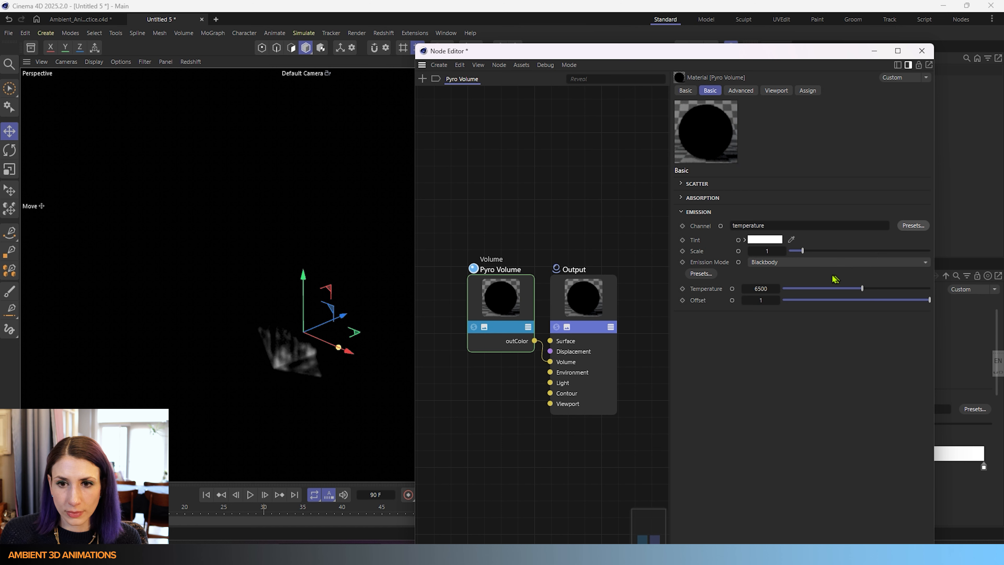
- Replay the simulation from the first frame to check the emission
left_click(207, 494)
left_click(251, 495)
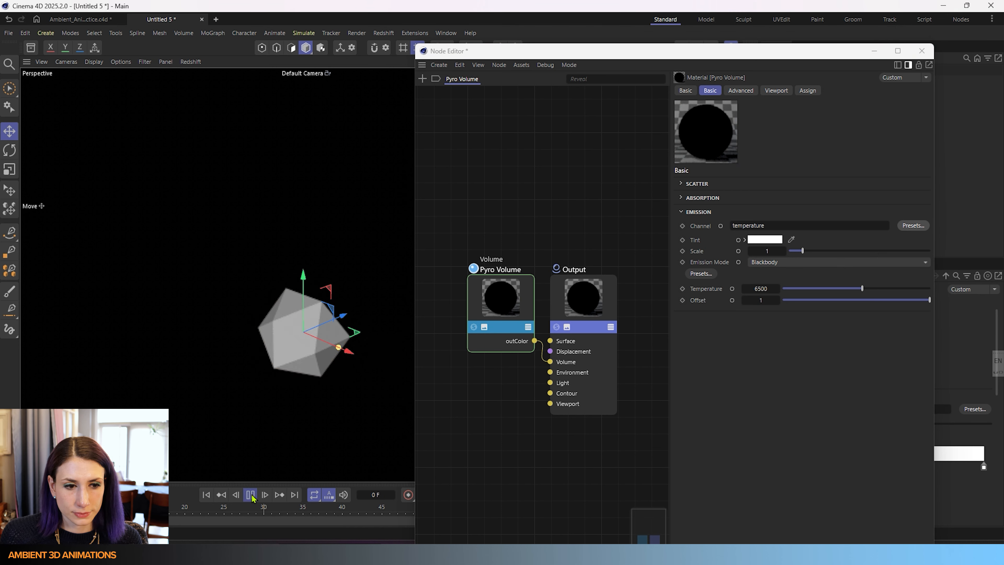
left_click(251, 495)
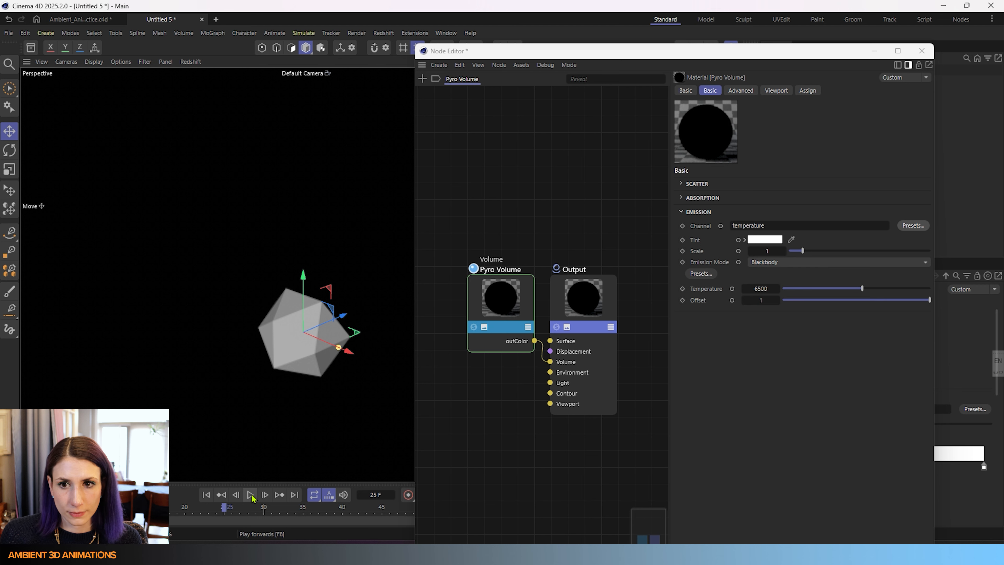
left_click(251, 495)
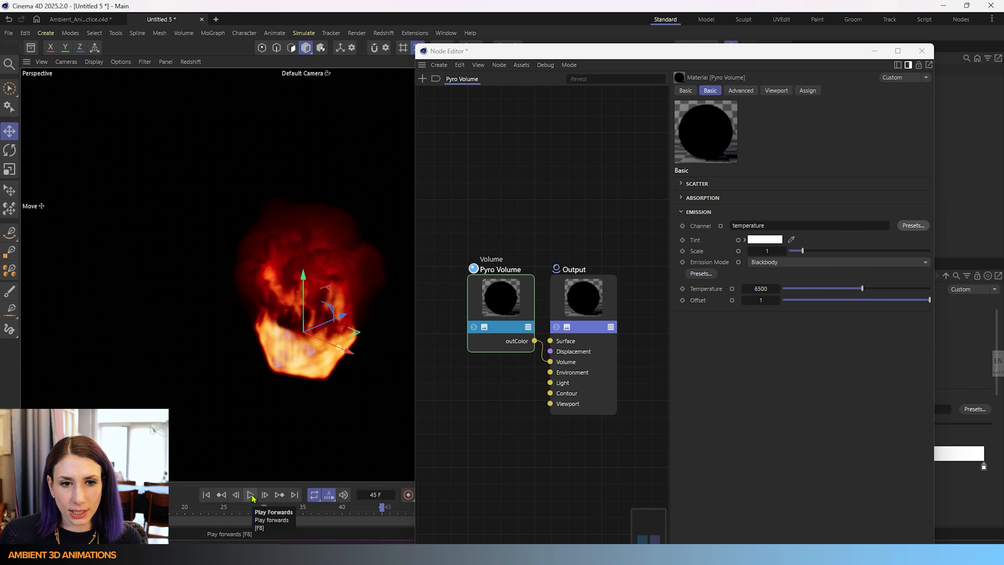
- Set the Emission tint to magenta with hue 309°, saturation 100% and value 100%
left_click(766, 240)
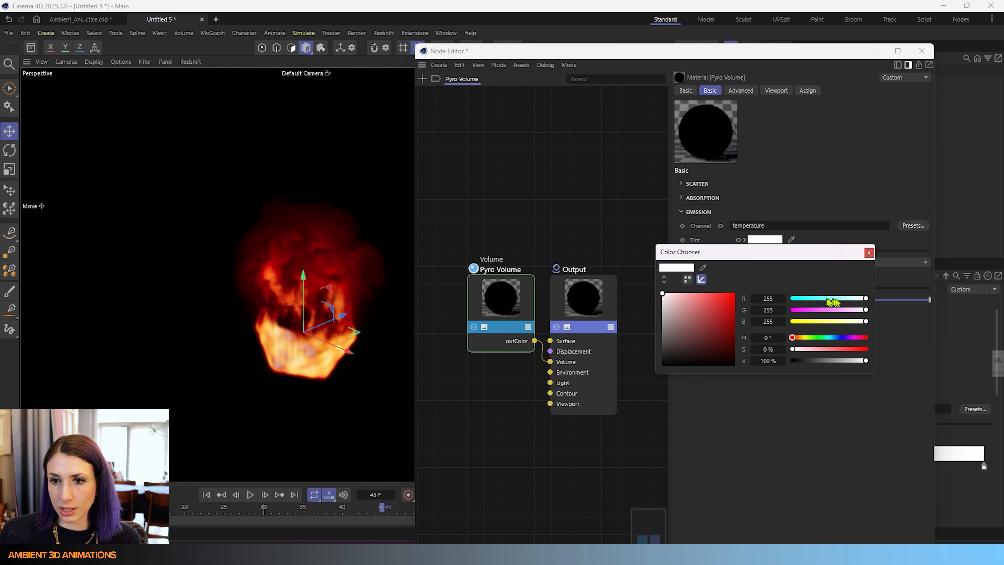
left_click_drag(838, 311, 791, 312)
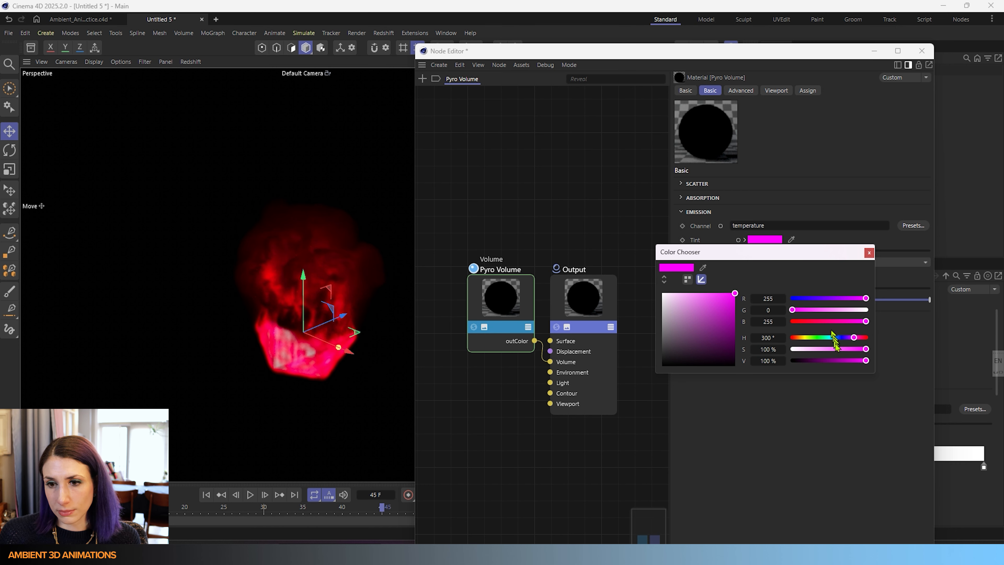
mouse_move(854, 338)
left_mouse_down()
mouse_move(831, 341)
mouse_move(840, 340)
left_mouse_up()
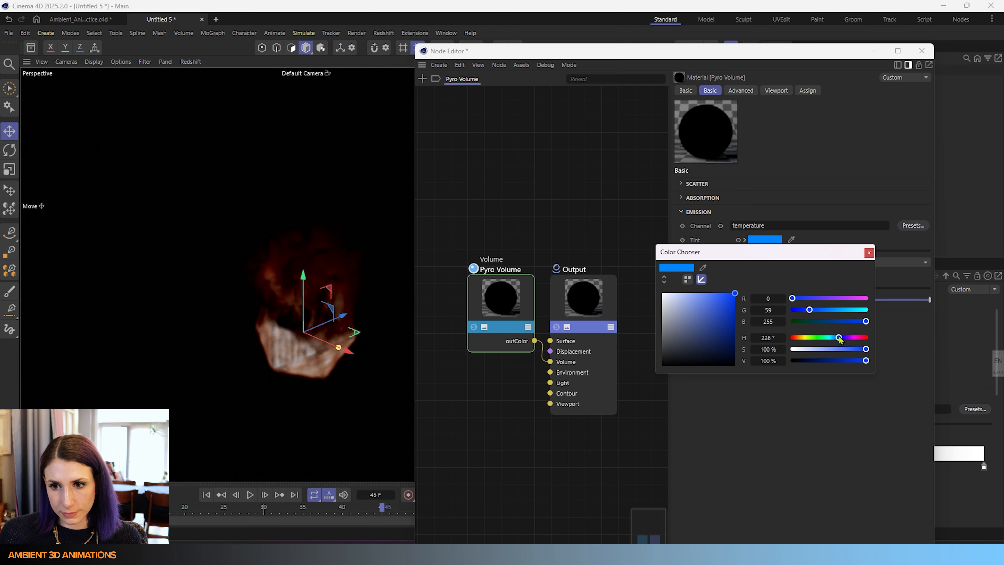
mouse_move(839, 340)
left_mouse_down()
mouse_move(794, 340)
mouse_move(856, 342)
left_mouse_up()
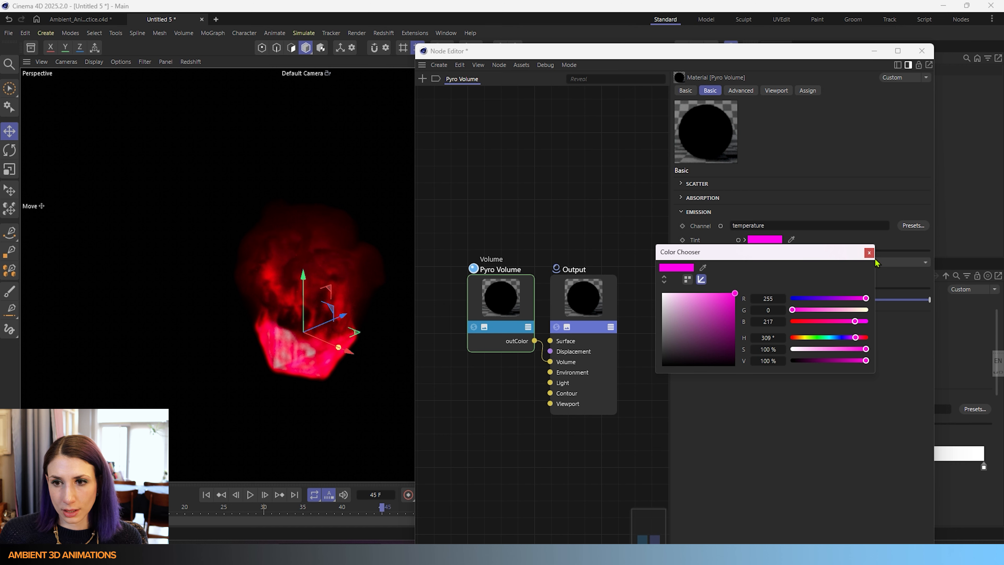
left_click(869, 253)
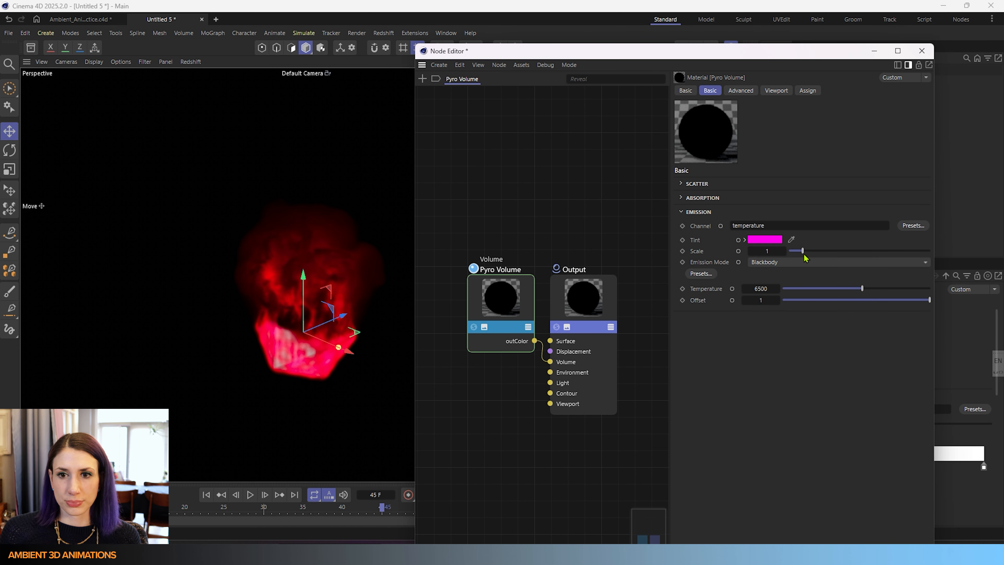
- Raise the Emission scale to about 6.03, then return it to 1
left_click_drag(804, 256, 875, 258)
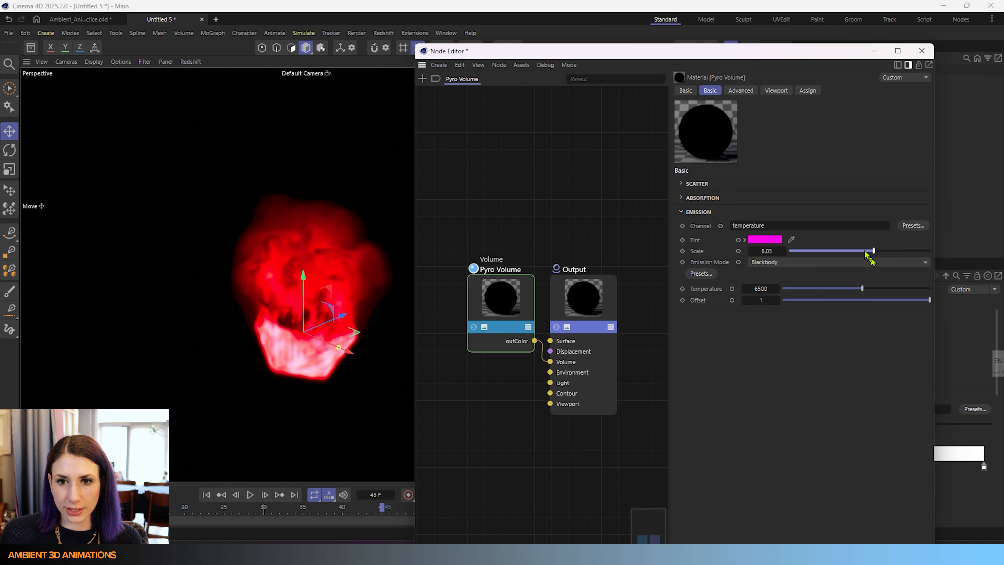
left_click_drag(873, 251, 812, 253)
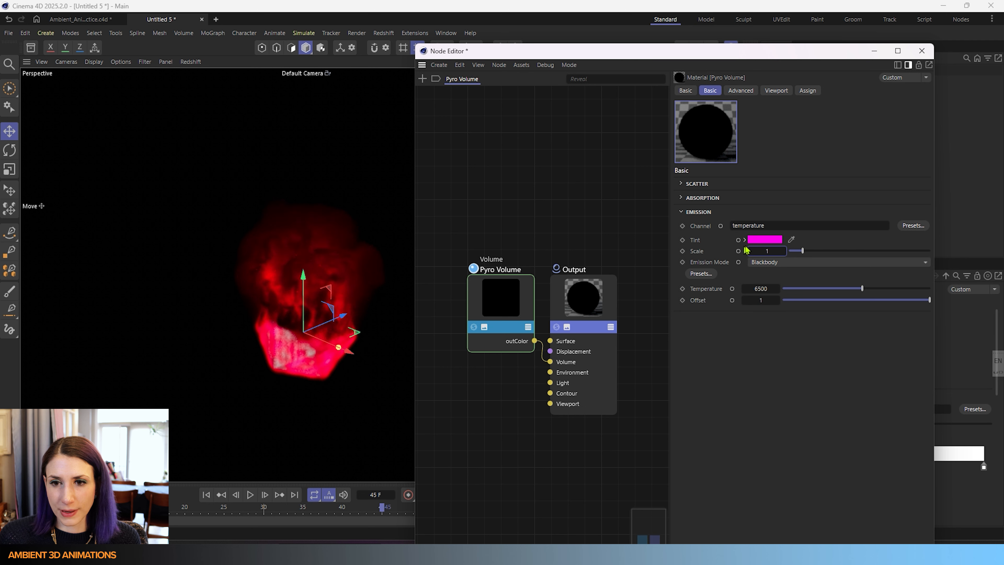
- Reset the Emission tint to white by setting its saturation to 0%
left_click(764, 239)
left_click_drag(672, 297, 661, 291)
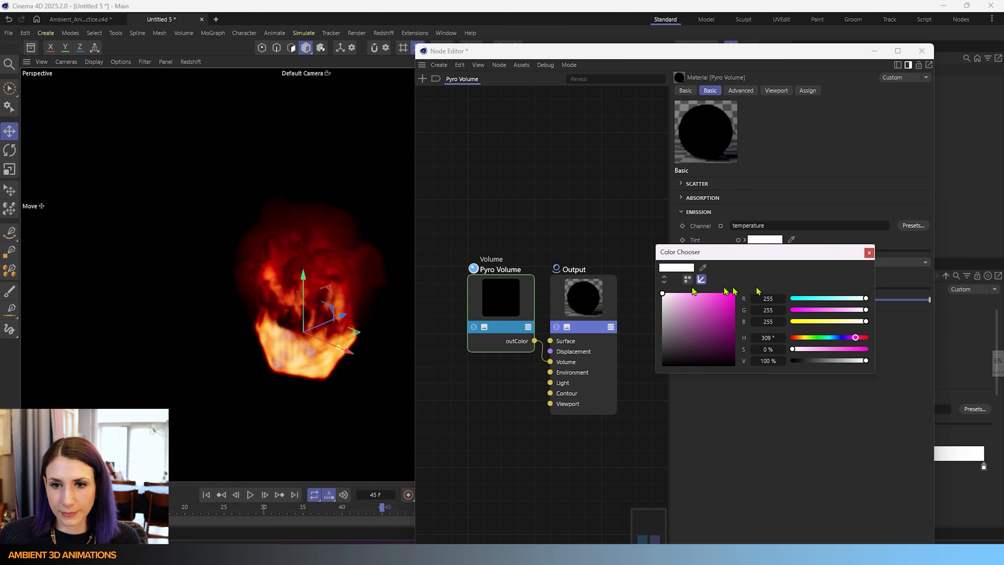
left_click(869, 255)
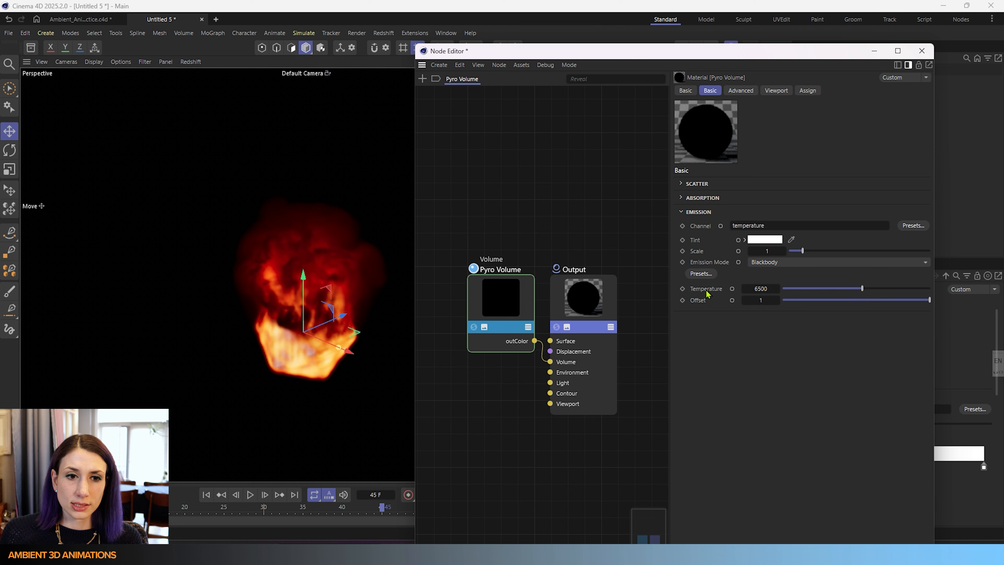
- Try different Temperature and Offset values for the emission, then reset both to their defaults
left_click_drag(863, 290, 903, 291)
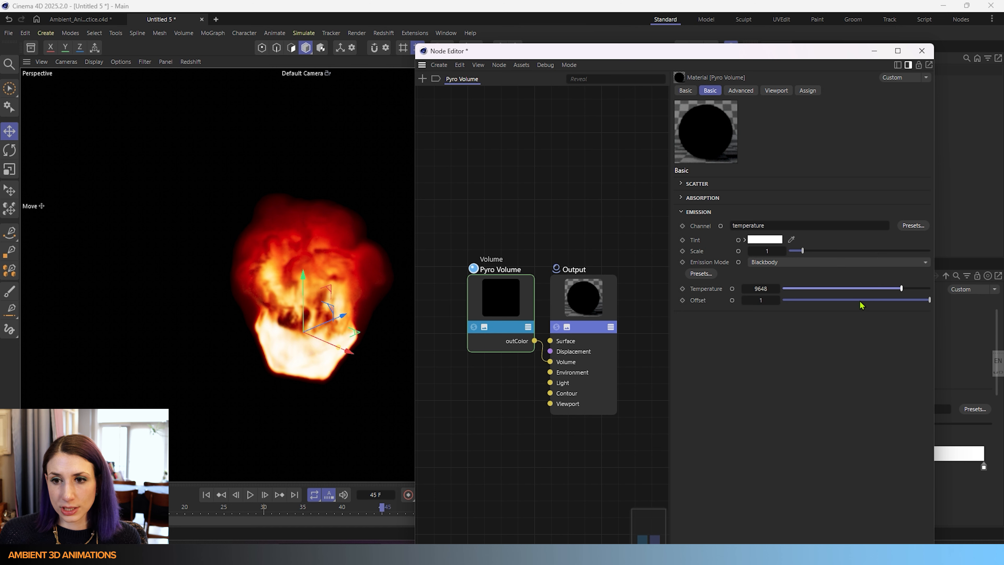
left_click_drag(861, 302, 930, 301)
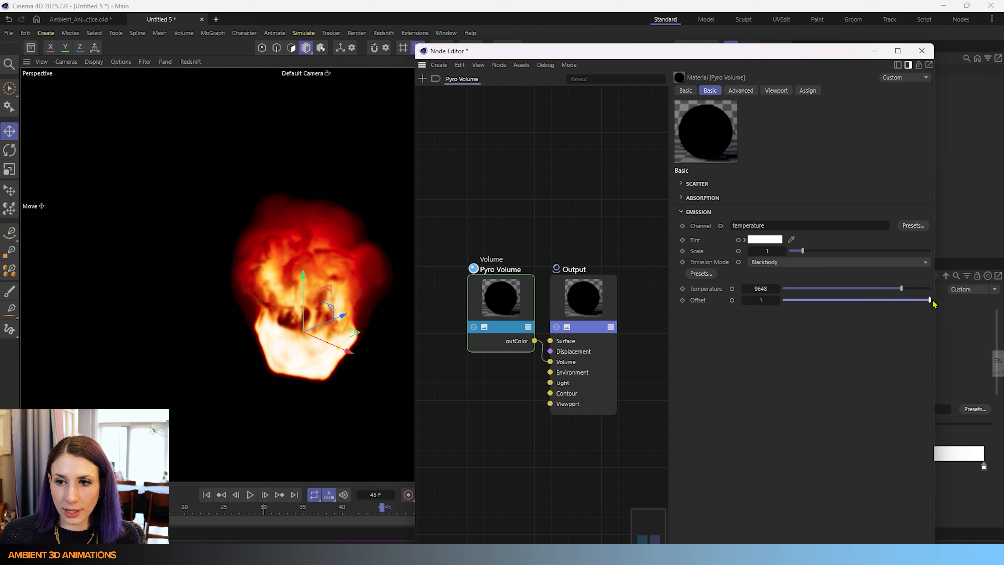
left_click_drag(930, 301, 839, 289)
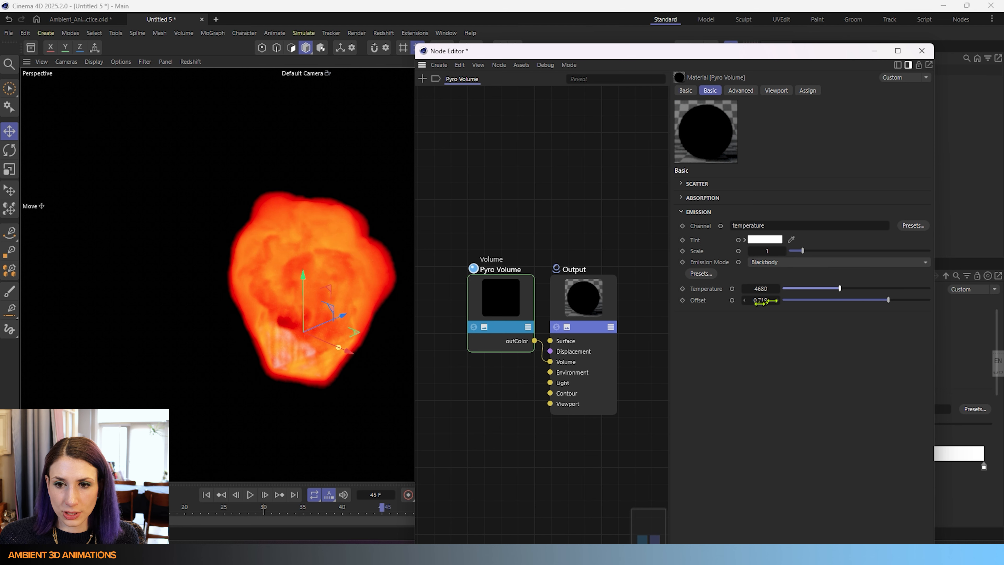
right_click(744, 301)
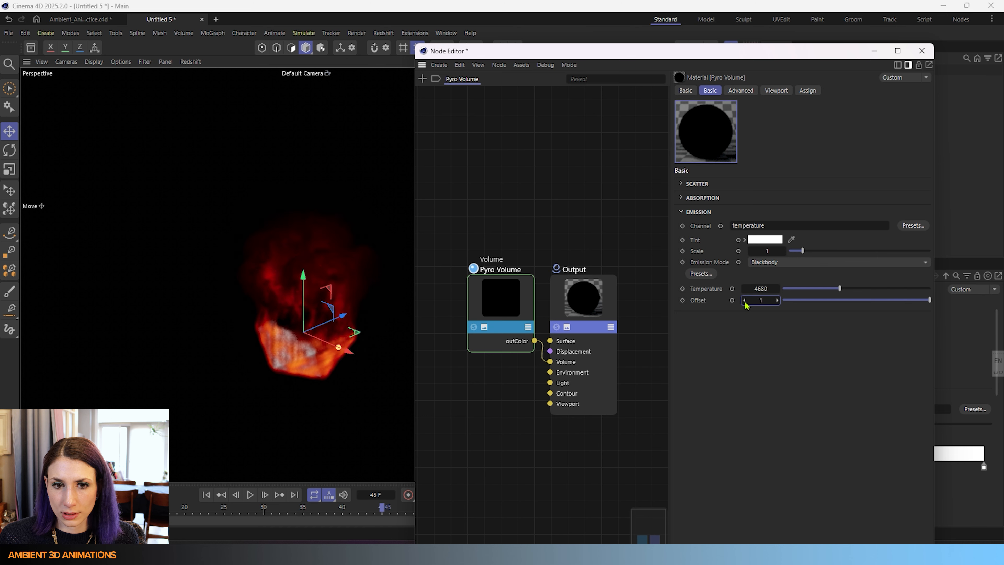
right_click(744, 290)
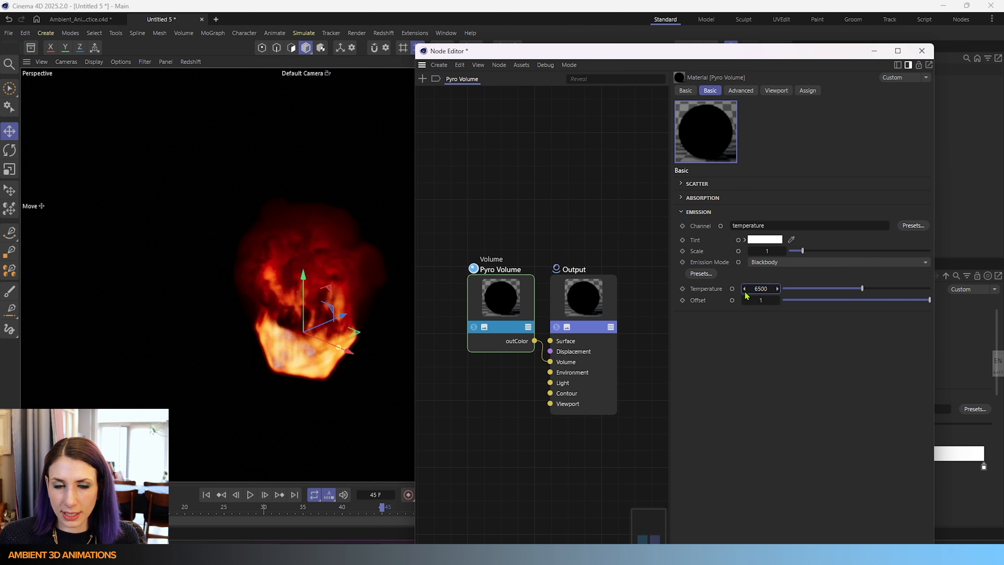
mouse_move(862, 289)
left_mouse_down()
mouse_move(903, 290)
mouse_move(878, 290)
left_mouse_up()
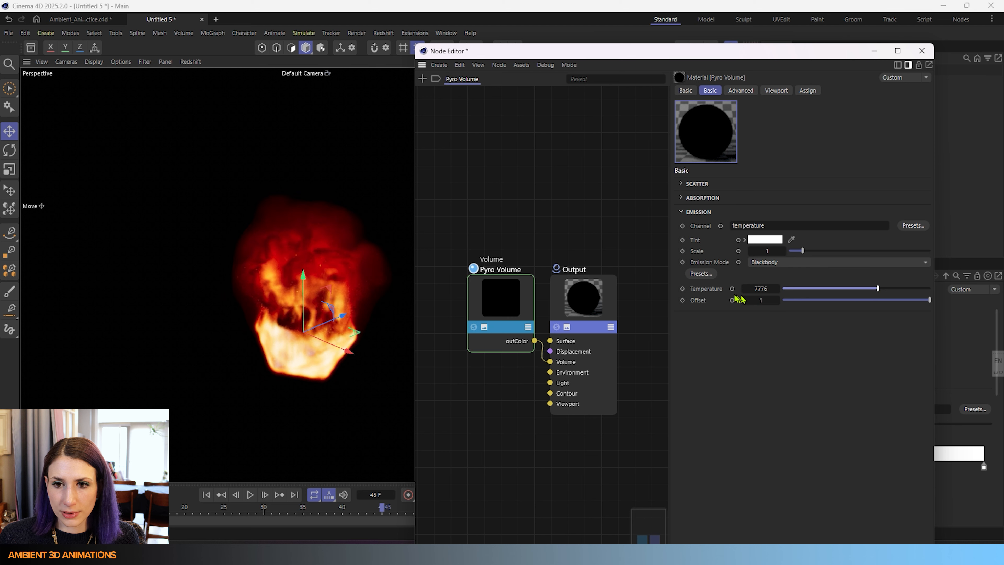
right_click(747, 291)
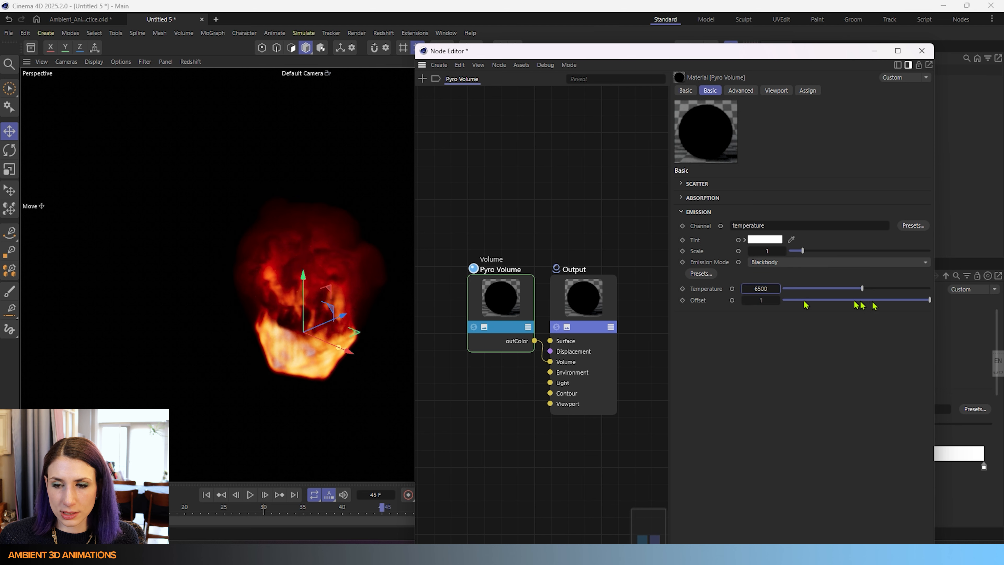
left_click_drag(928, 299, 804, 301)
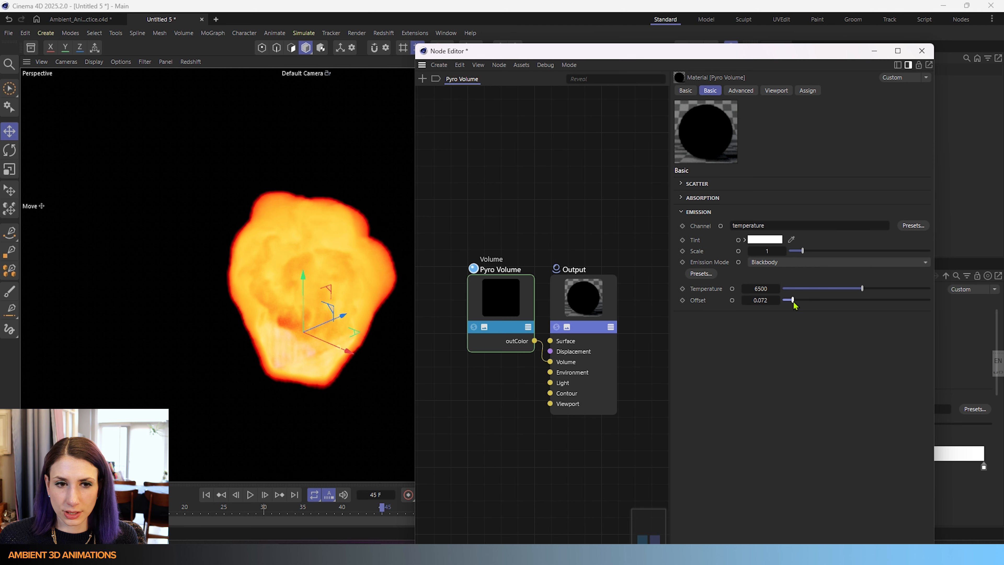
left_click_drag(802, 302, 931, 303)
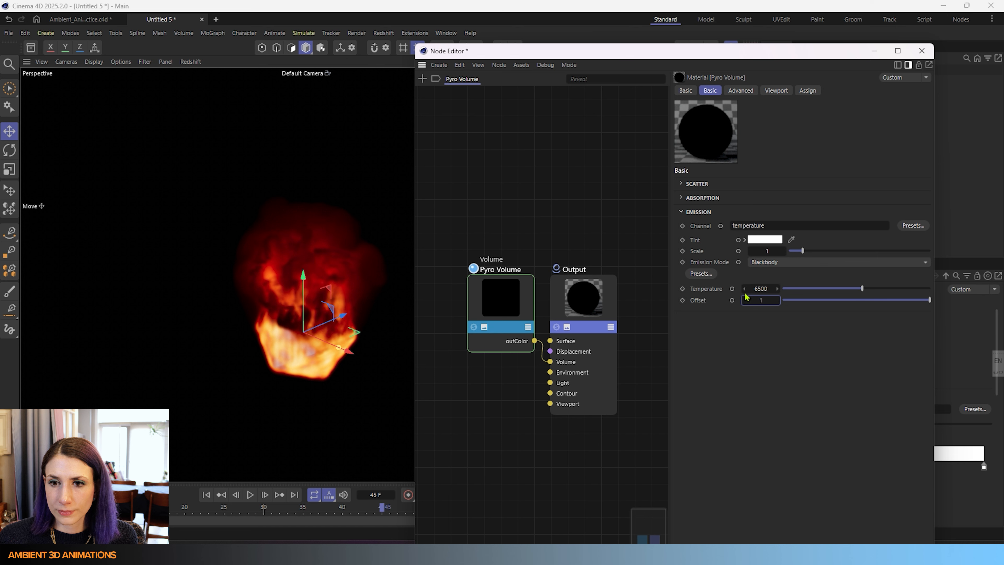
- Switch the Emission Mode to Color Ramp and load the Heat 3 gradient preset
left_click(789, 262)
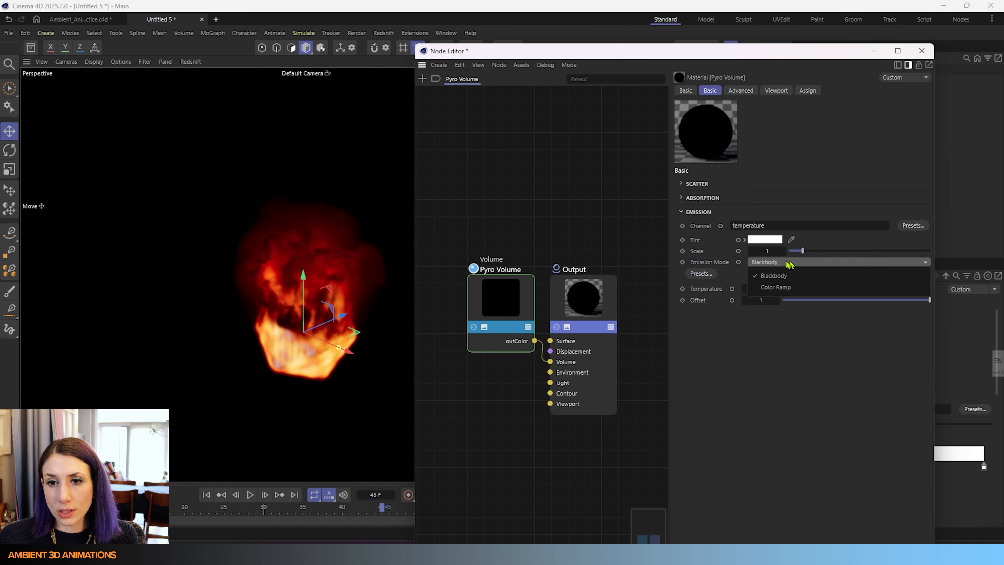
left_click(772, 291)
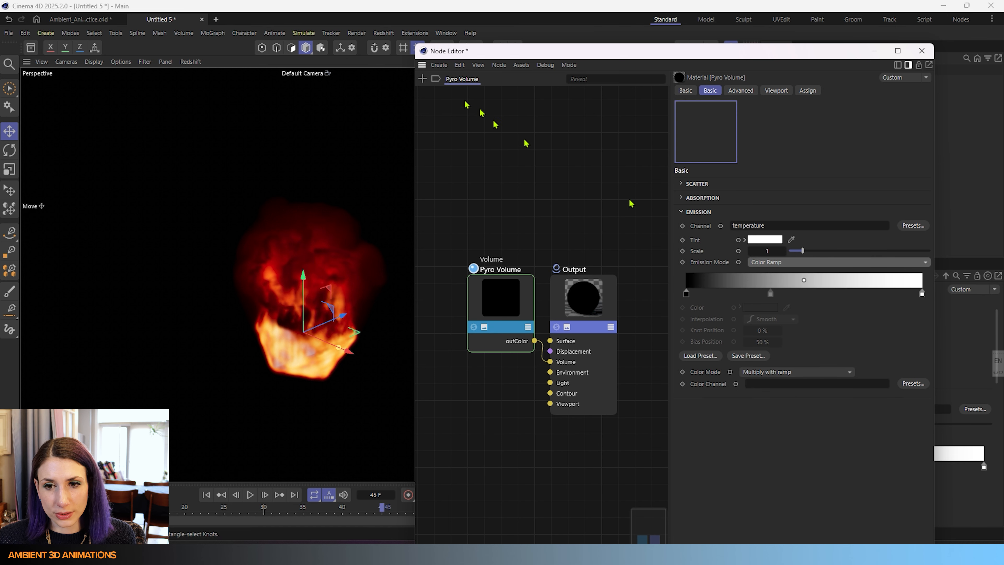
left_click(716, 356)
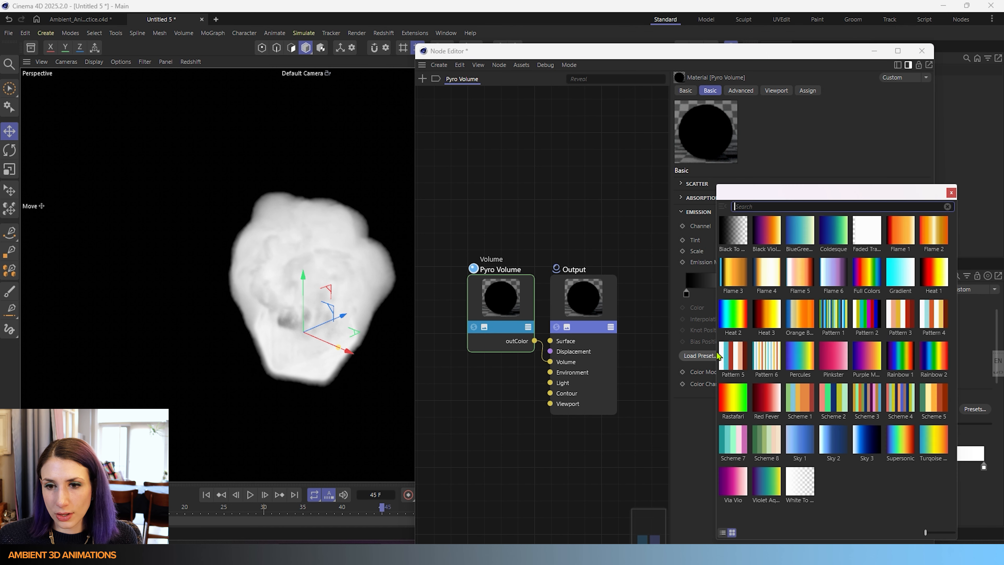
double_click(763, 321)
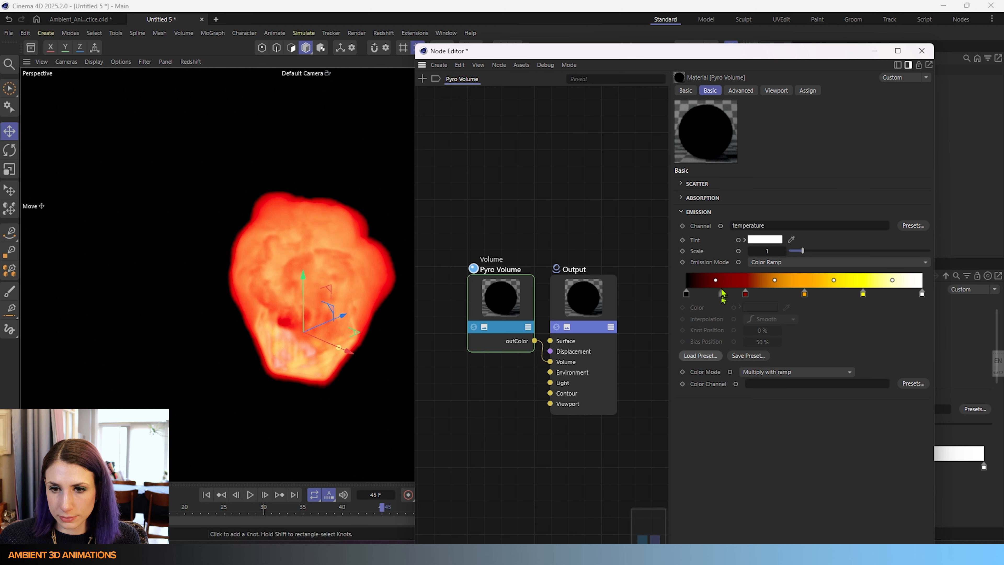
- Try Step interpolation and a 70% bias on the orange ramp knot, then delete that knot
left_click_drag(805, 293, 805, 294)
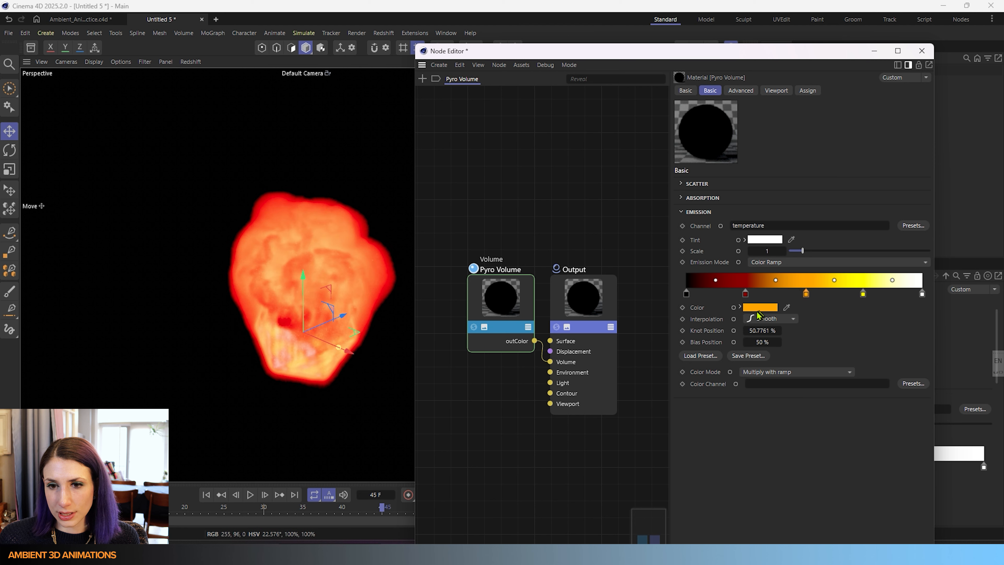
left_click(761, 319)
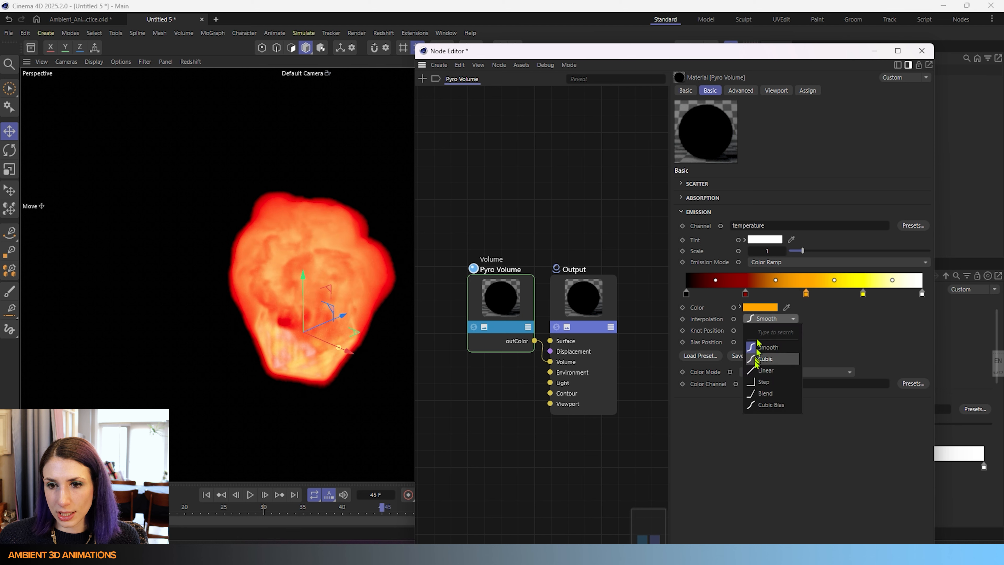
left_click(759, 382)
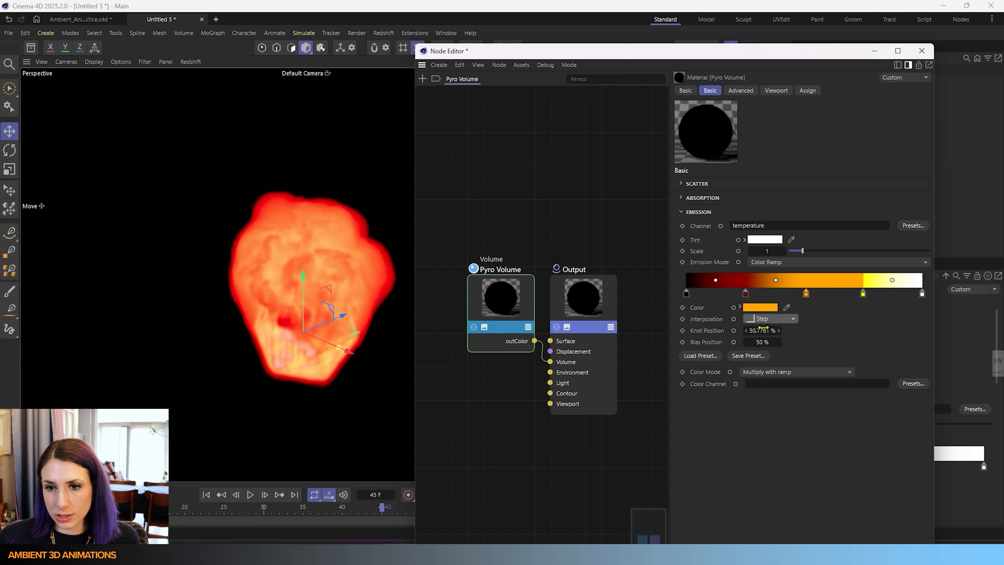
left_click_drag(763, 328, 765, 341)
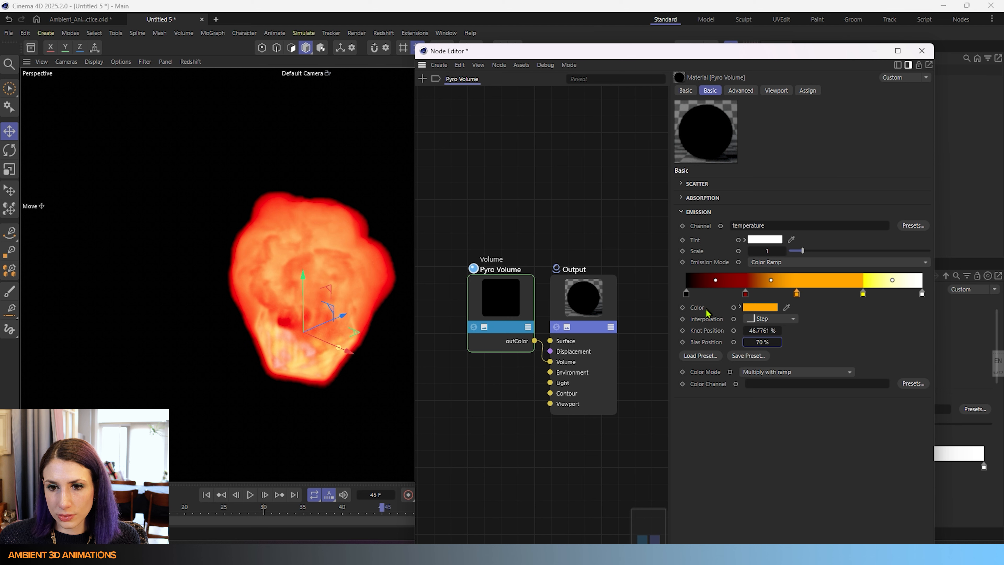
left_click(797, 297)
key("Delete")
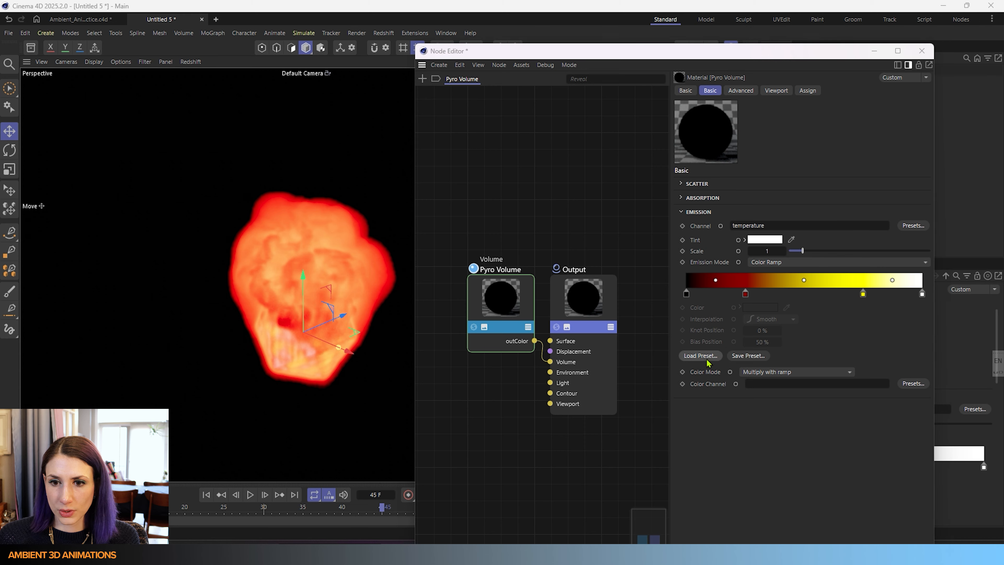
- Load the Black Violet gradient preset onto the emission ramp and confirm the first knot's settings
left_click(699, 355)
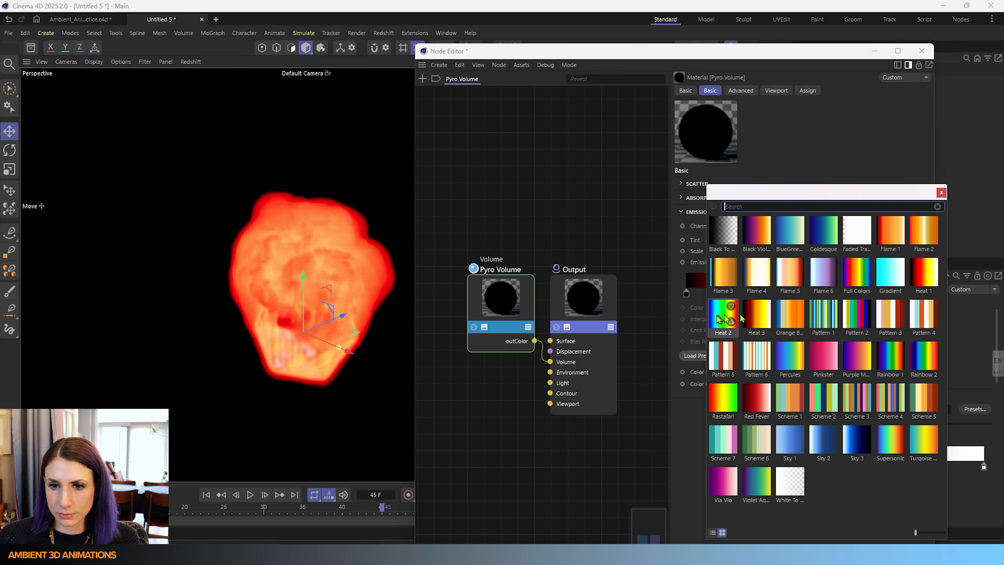
double_click(759, 246)
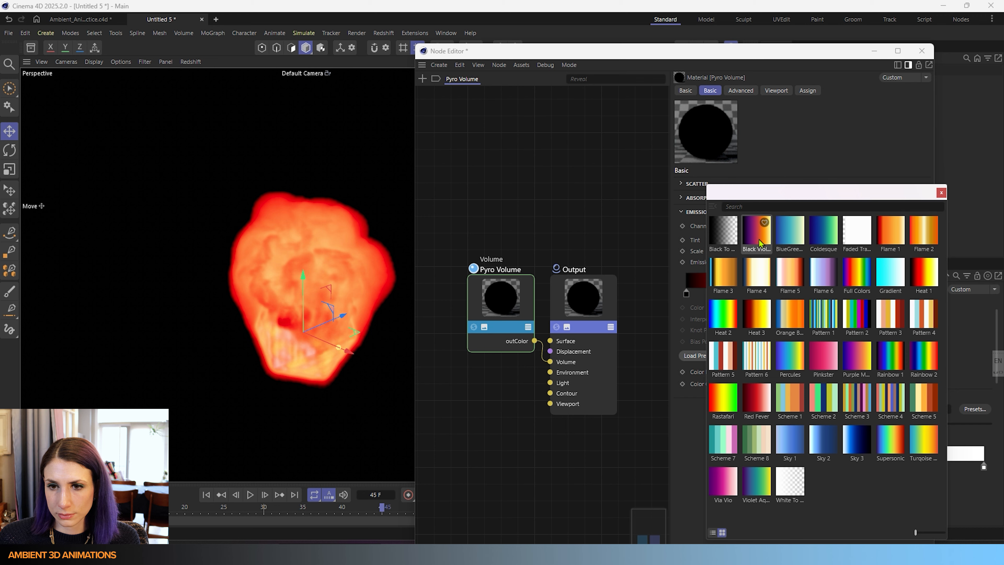
double_click(686, 294)
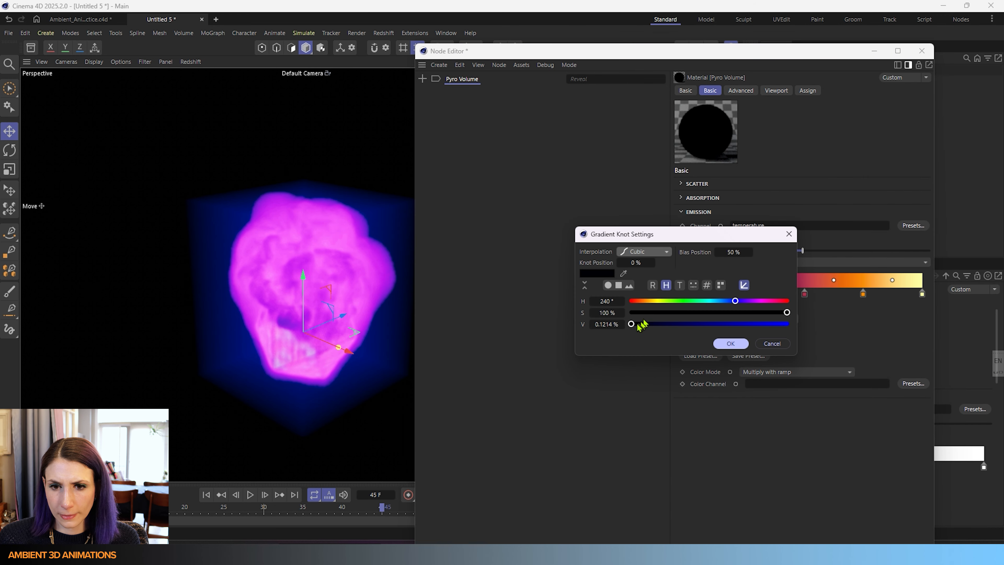
left_click(730, 344)
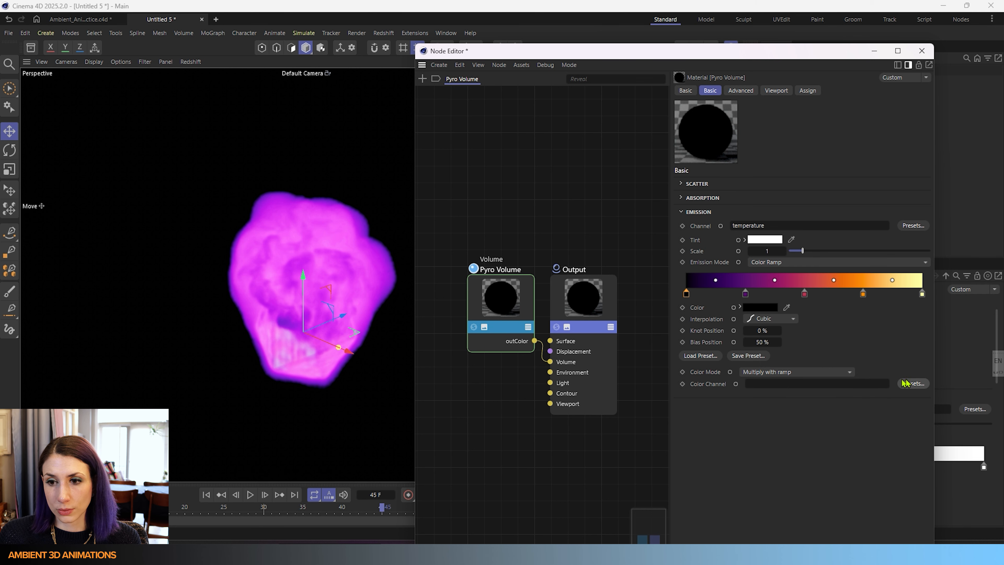
- Enable Color on the Platonic's Pyro Emitter tag and set it to green with hue 93°, saturation 100%, value 100%
left_click_drag(661, 51, 407, 39)
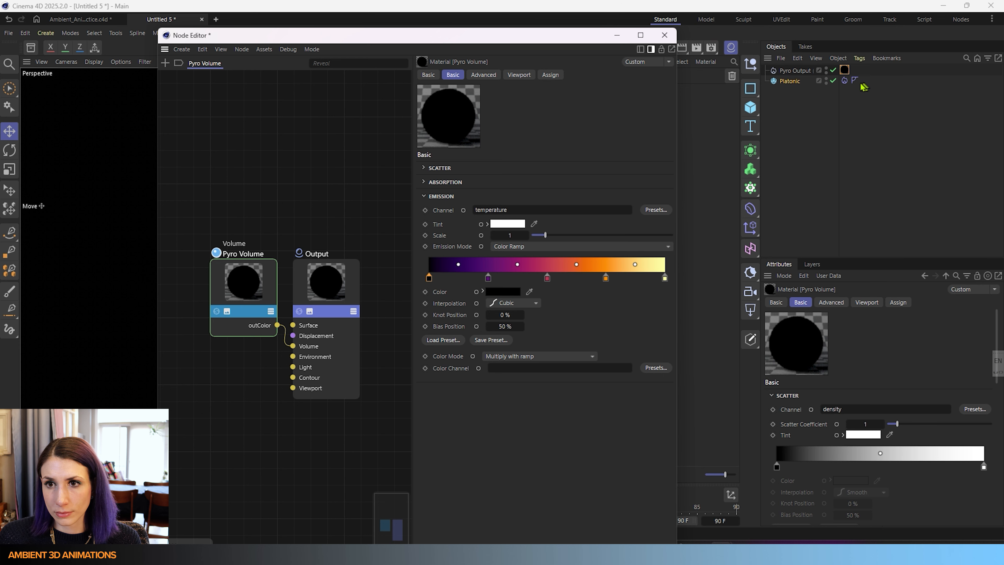
left_click(844, 81)
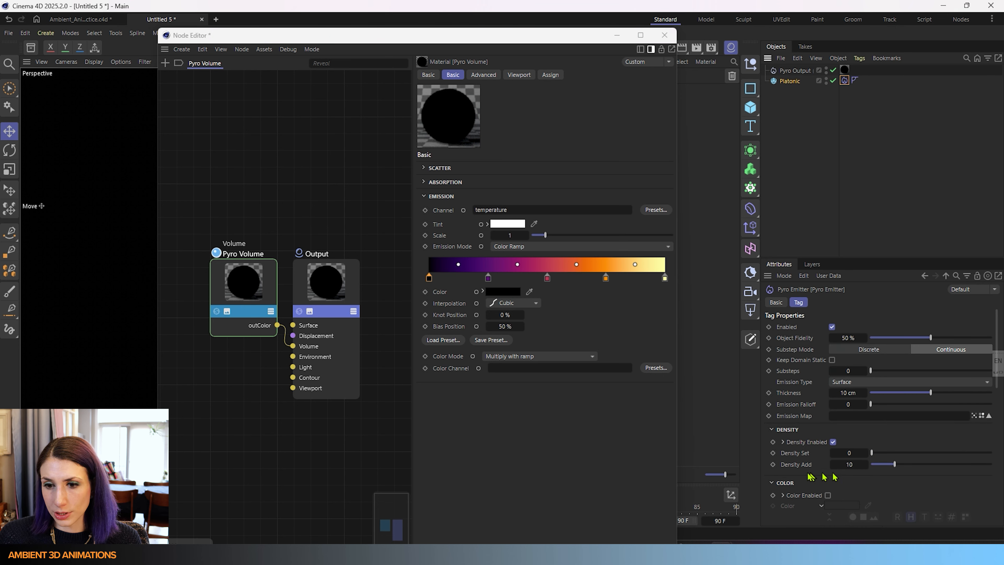
scroll(834, 474, "down", 3)
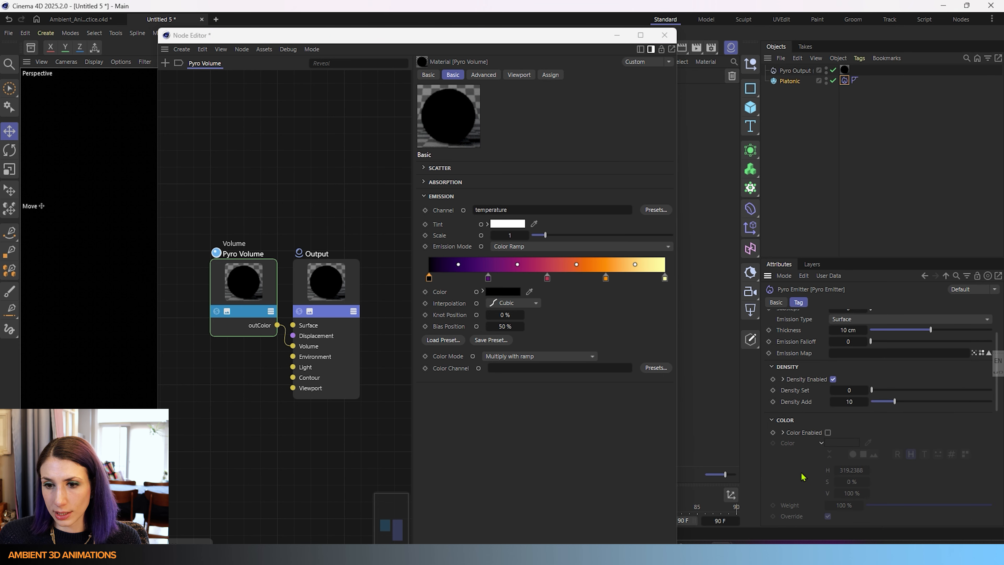
left_click(827, 432)
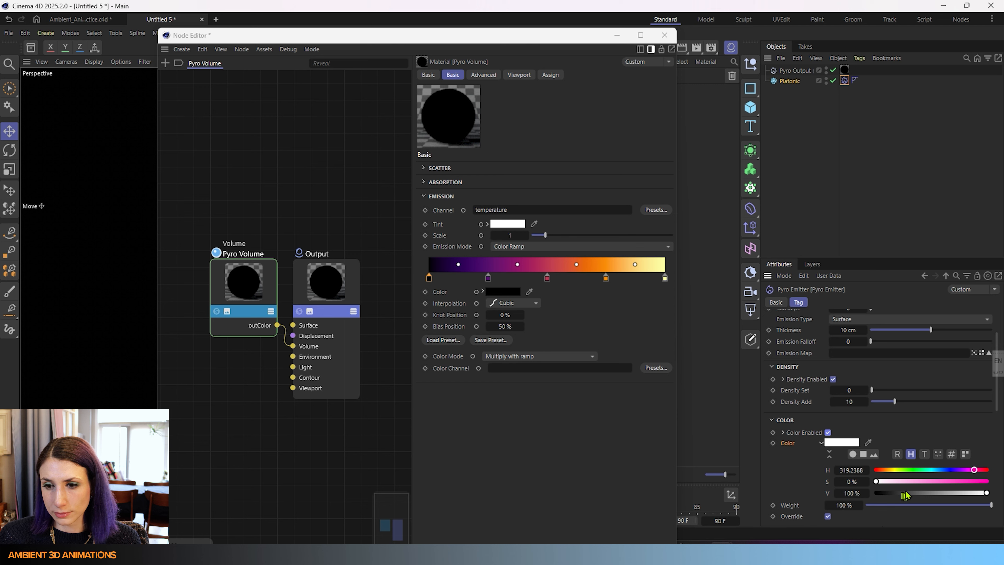
left_click_drag(914, 469, 992, 492)
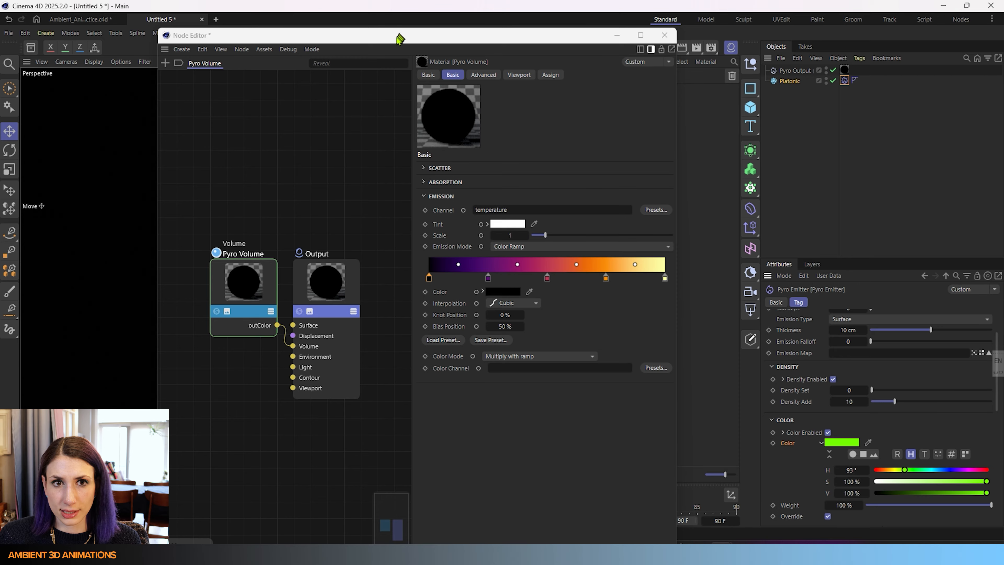
- Turn off the Redshift viewport render and replay the simulation from the first frame
mouse_move(400, 39)
left_mouse_down()
mouse_move(605, 85)
mouse_move(741, 130)
mouse_move(425, 20)
mouse_move(414, 36)
left_mouse_up()
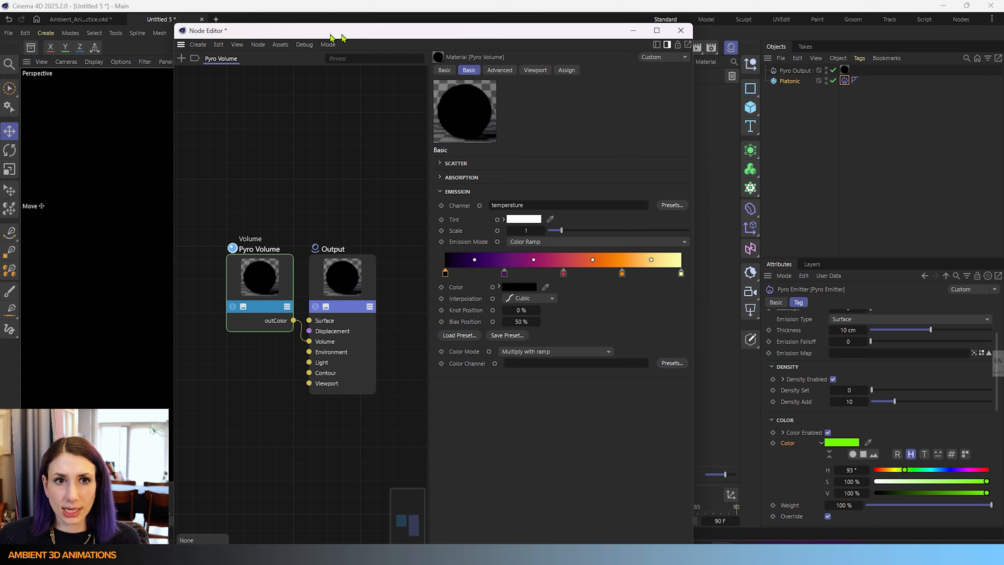
left_click_drag(331, 37, 554, 58)
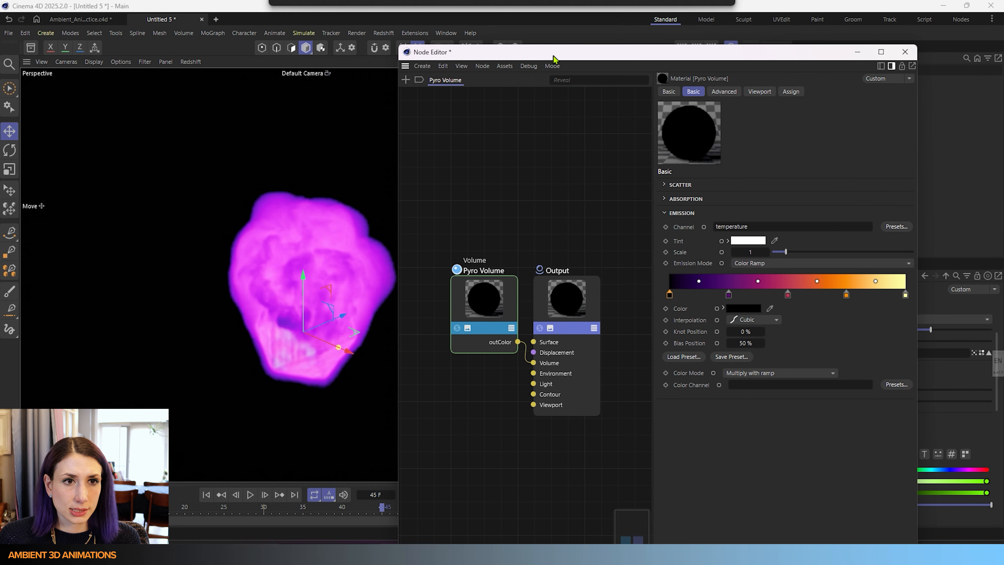
left_click(190, 62)
left_click(205, 91)
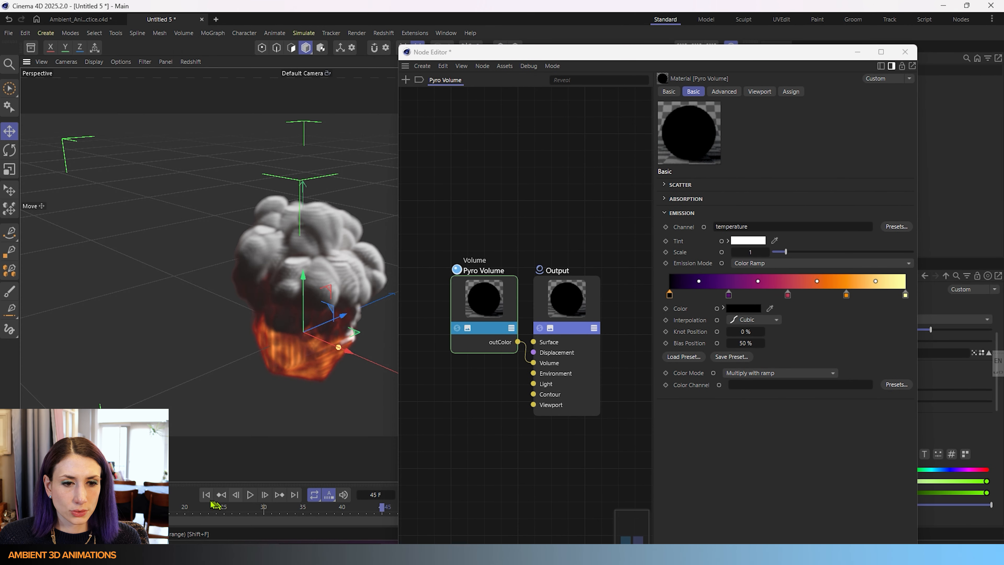
left_click(206, 494)
left_click(250, 495)
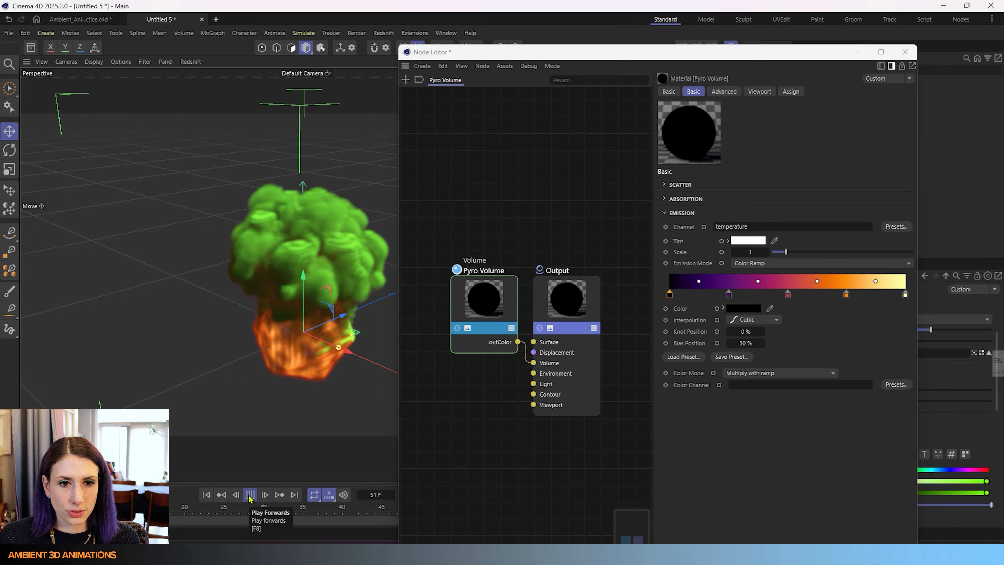
left_click(250, 495)
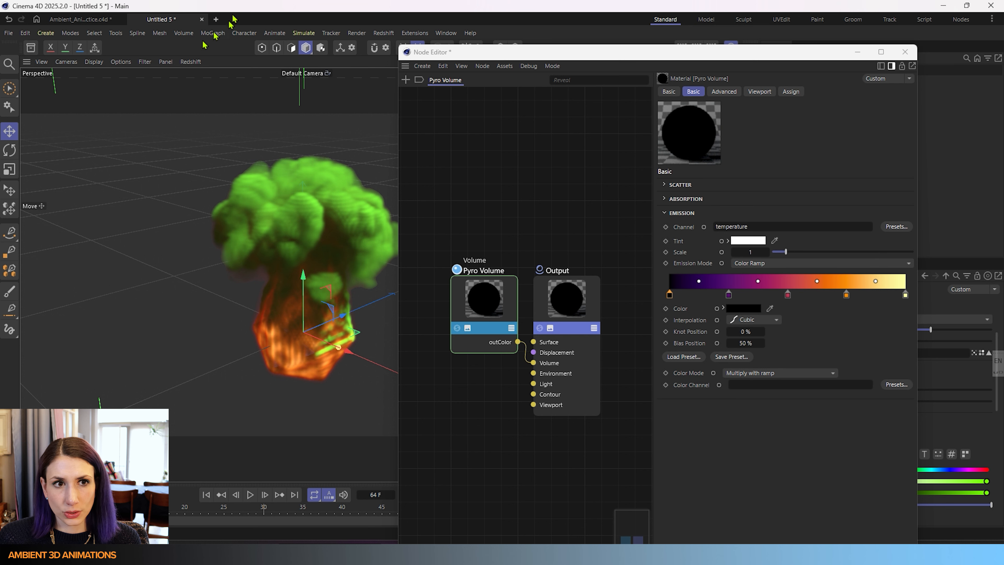
- Start the Redshift render in the viewport again
left_click(191, 62)
left_click(202, 83)
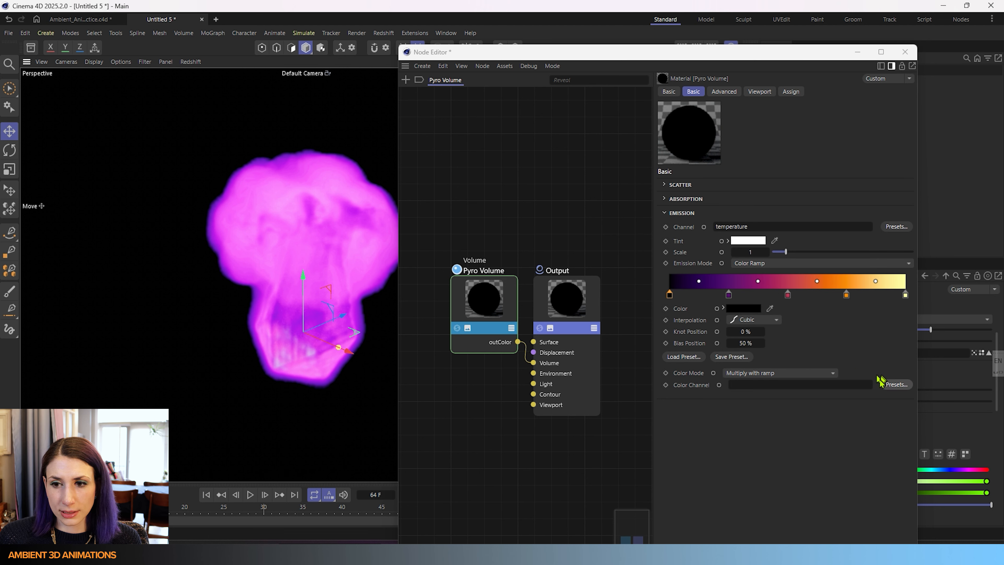
- Close the Node Editor and set the Pyro Output object's Color property to On Export
left_click(901, 386)
mouse_move(913, 396)
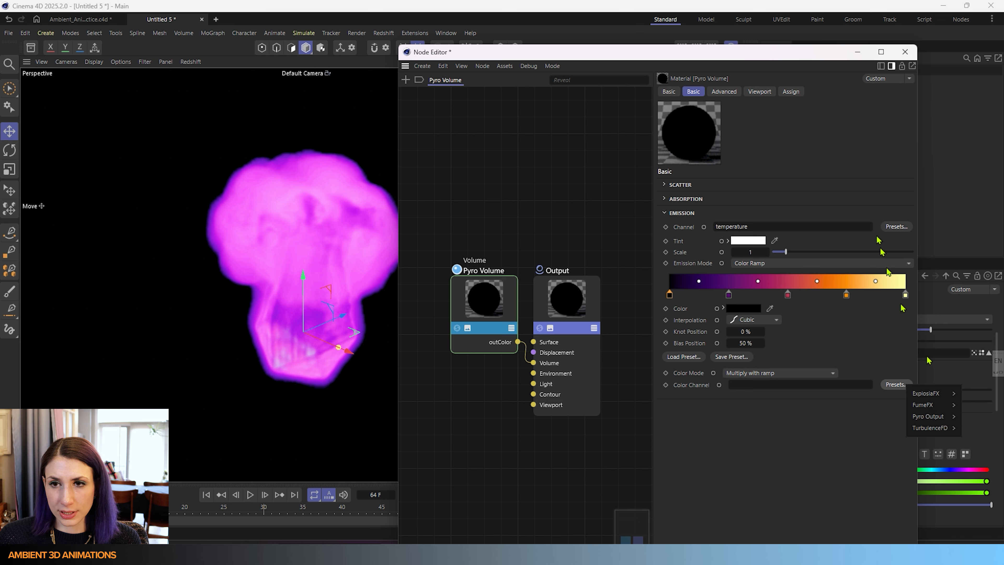
left_click(911, 58)
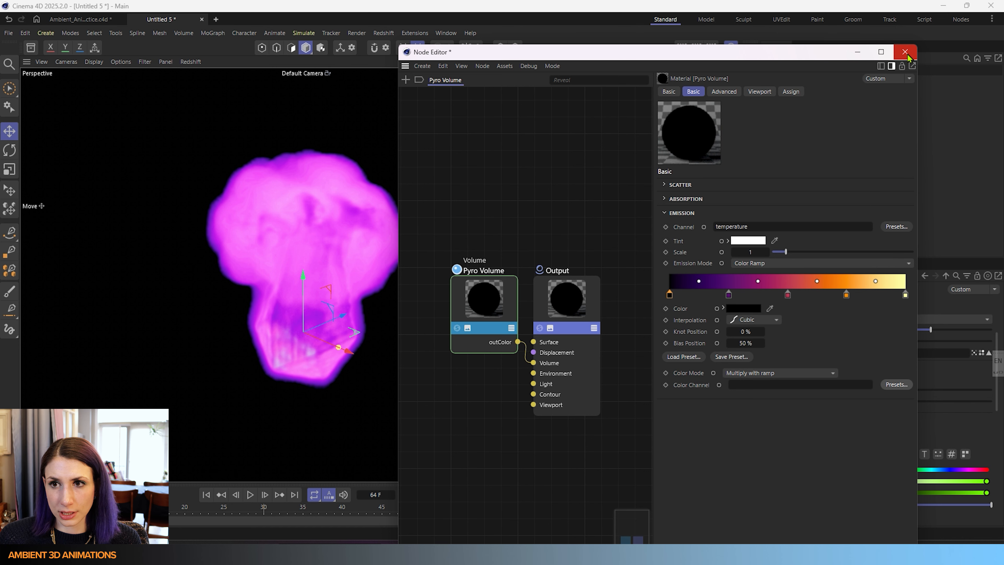
left_click(905, 53)
left_click(806, 71)
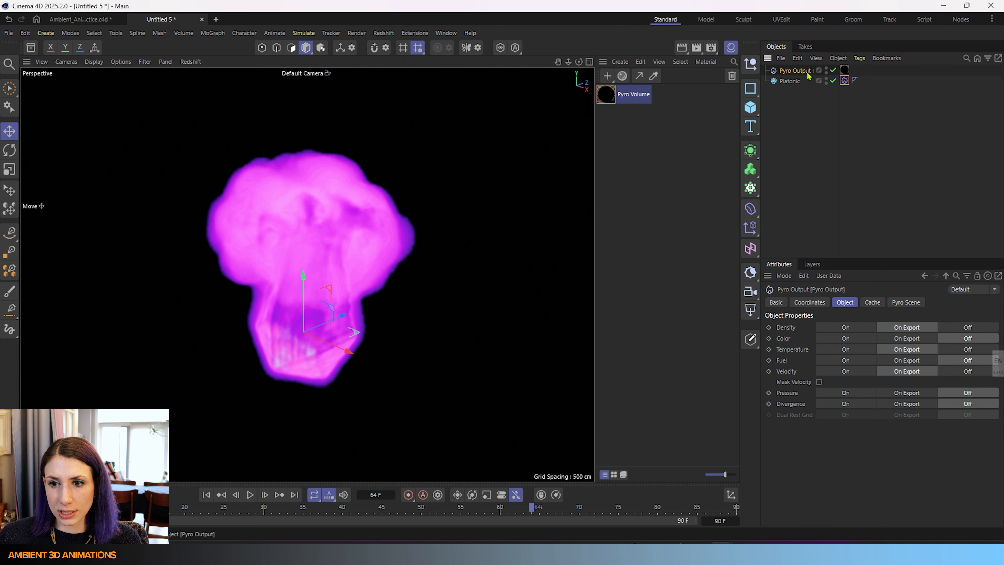
left_click(914, 340)
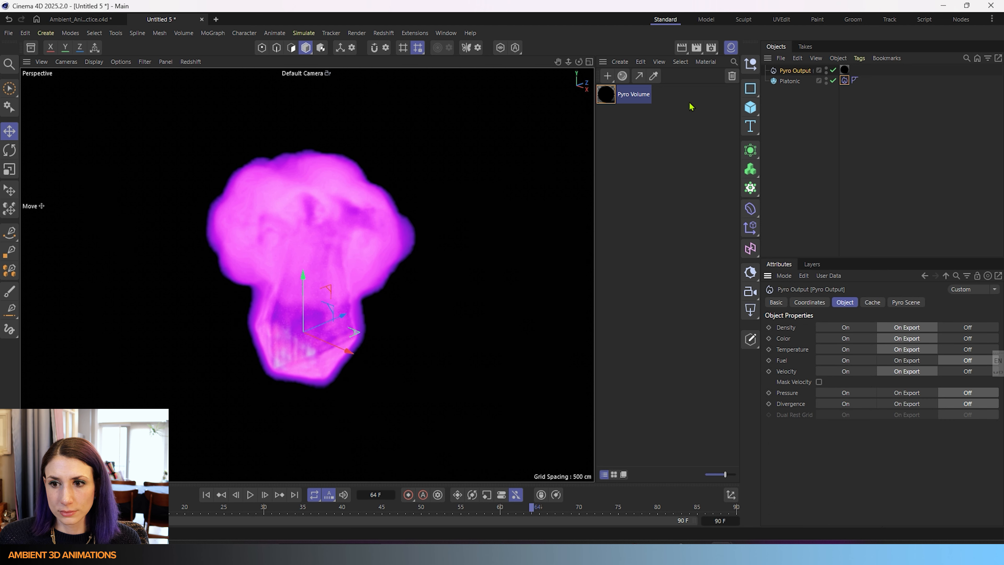
- Reopen the Pyro Volume material, trying the color channel on the absorption Color Channel and clearing it again
double_click(611, 101)
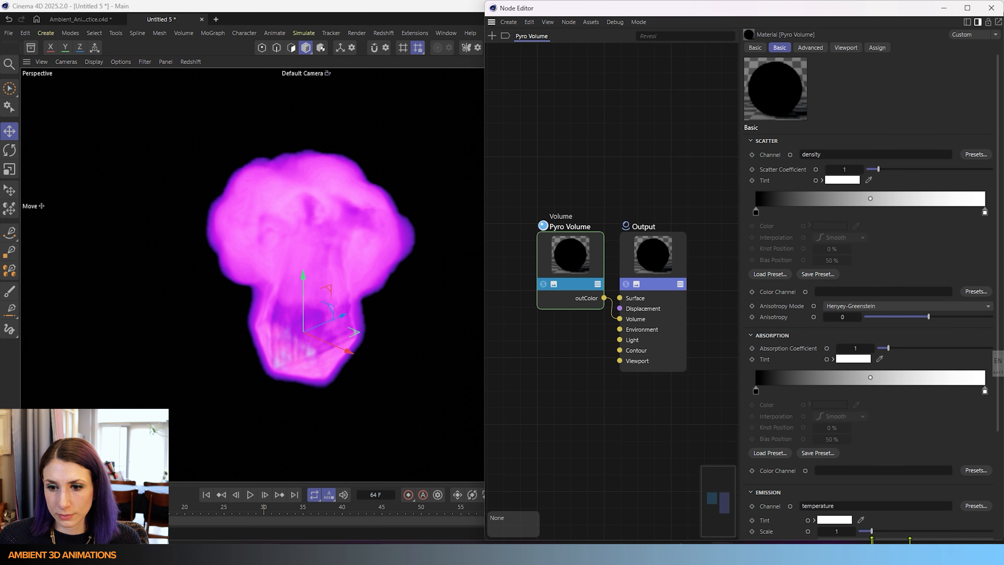
left_click(976, 472)
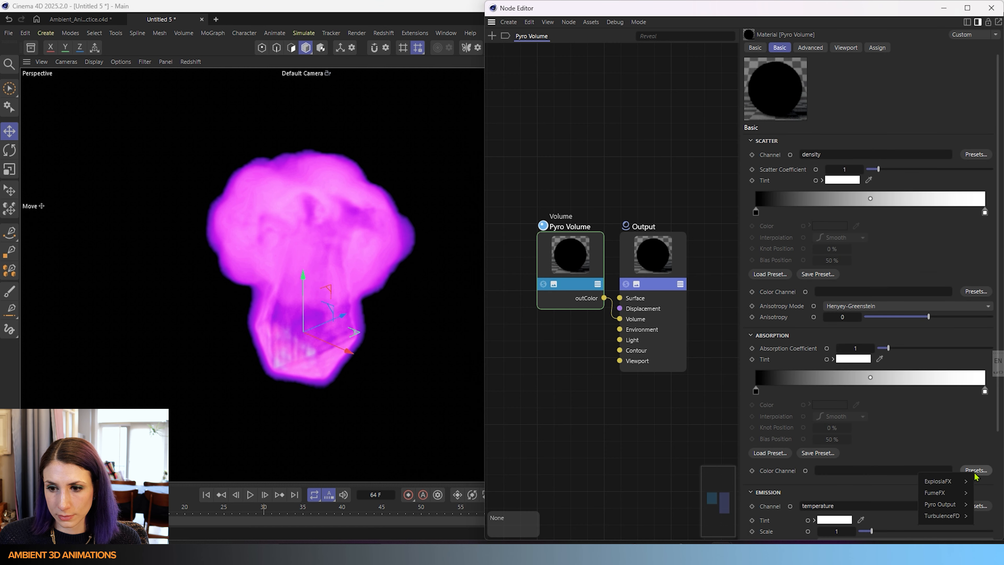
mouse_move(949, 504)
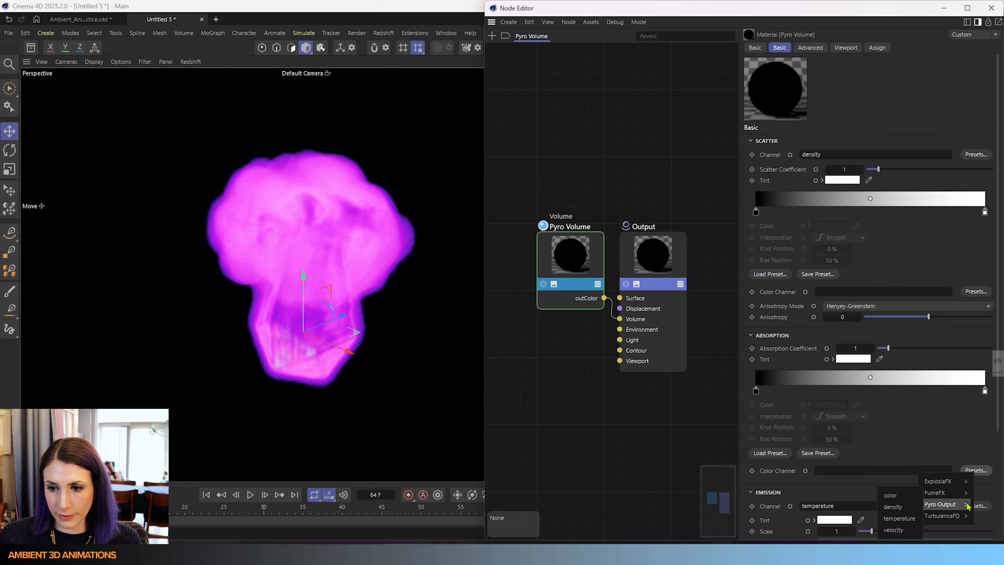
left_click(900, 496)
double_click(831, 469)
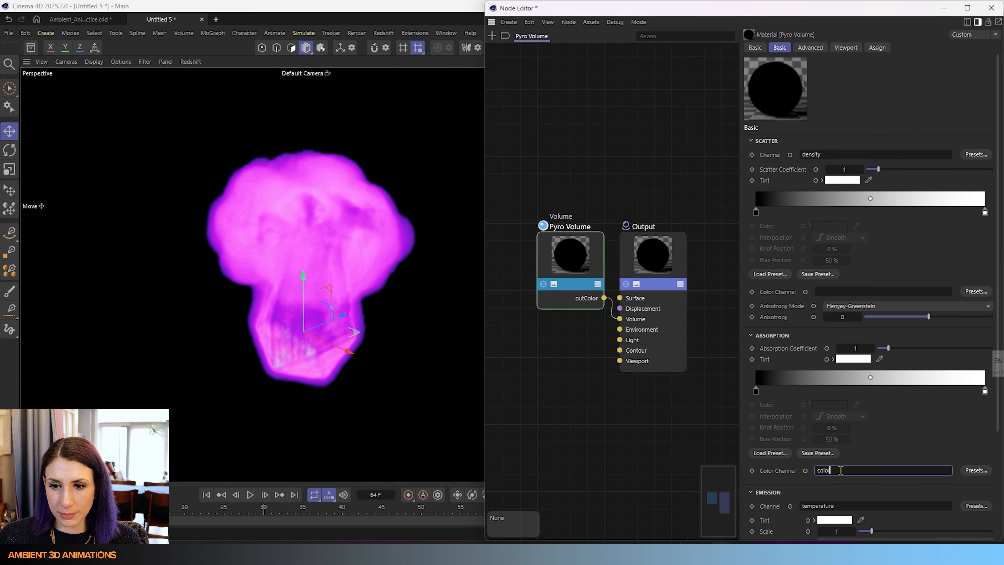
key("BackSpace")
- Set the emission Color Channel to the Pyro Output color channel
scroll(800, 447, "down", 2)
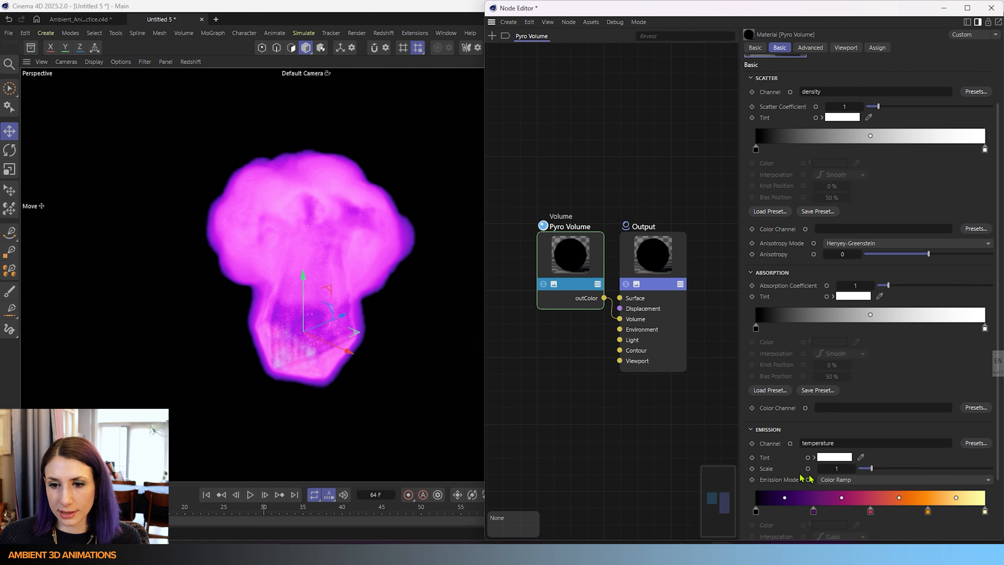
left_click(870, 443)
scroll(876, 431, "down", 1)
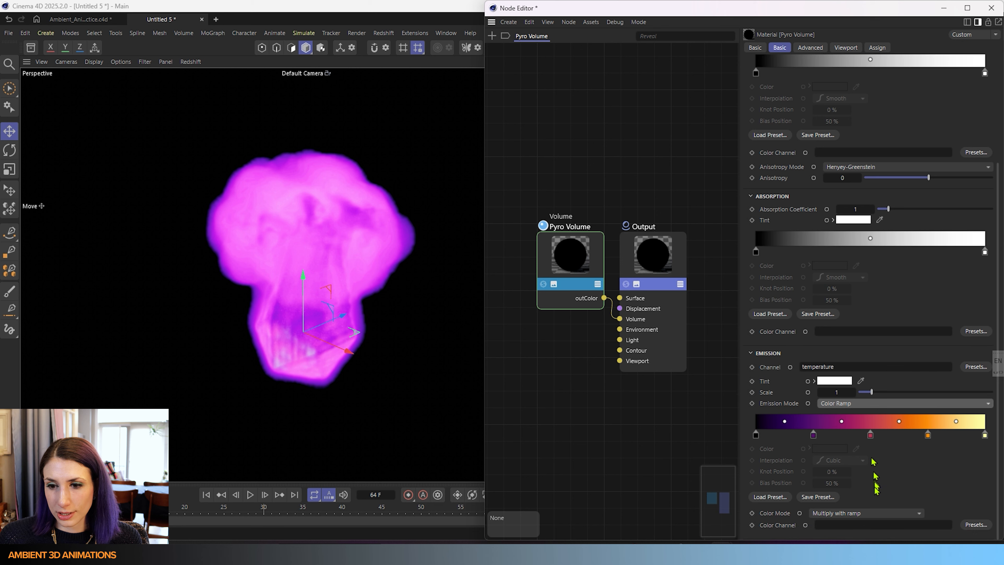
left_click(977, 525)
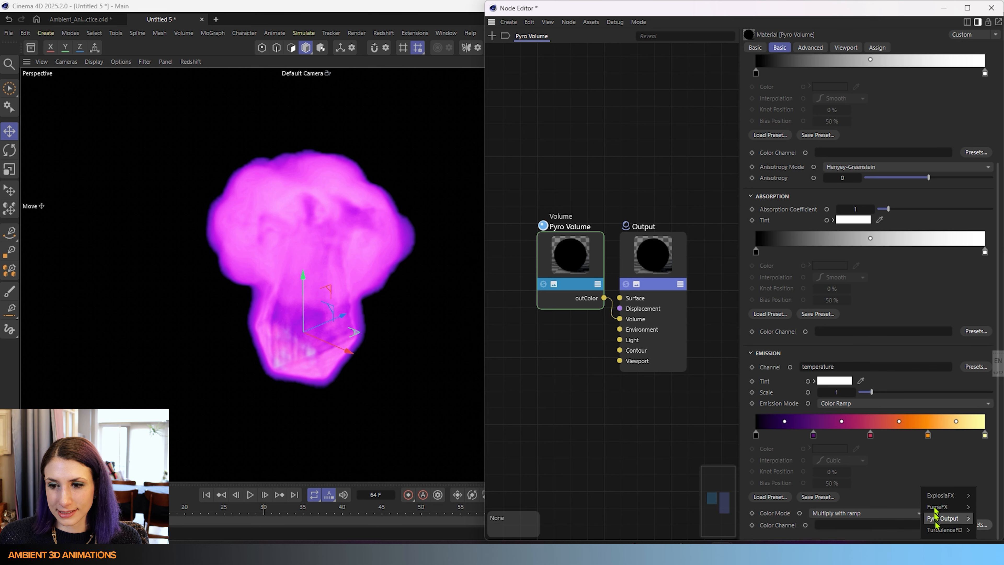
mouse_move(936, 523)
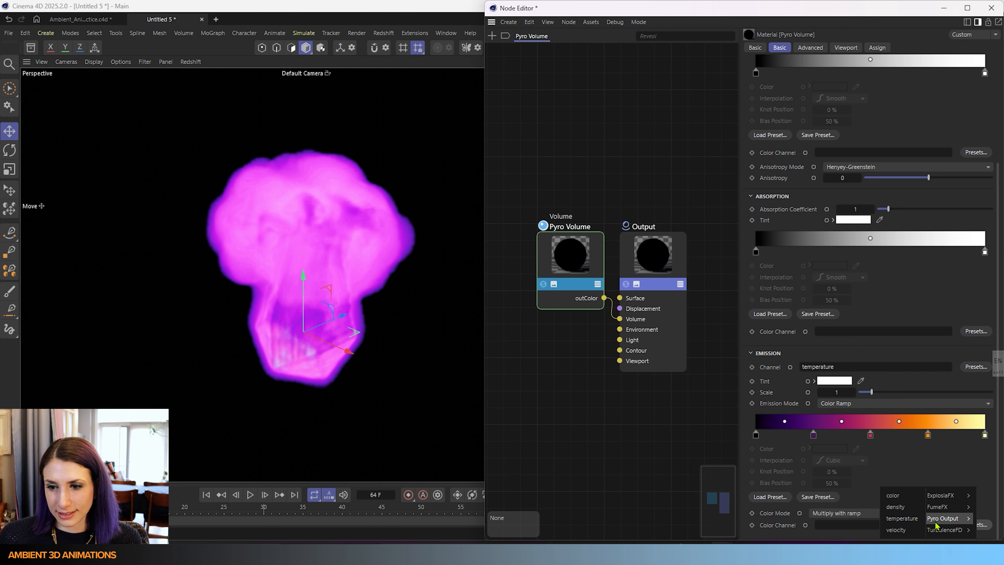
left_click(897, 496)
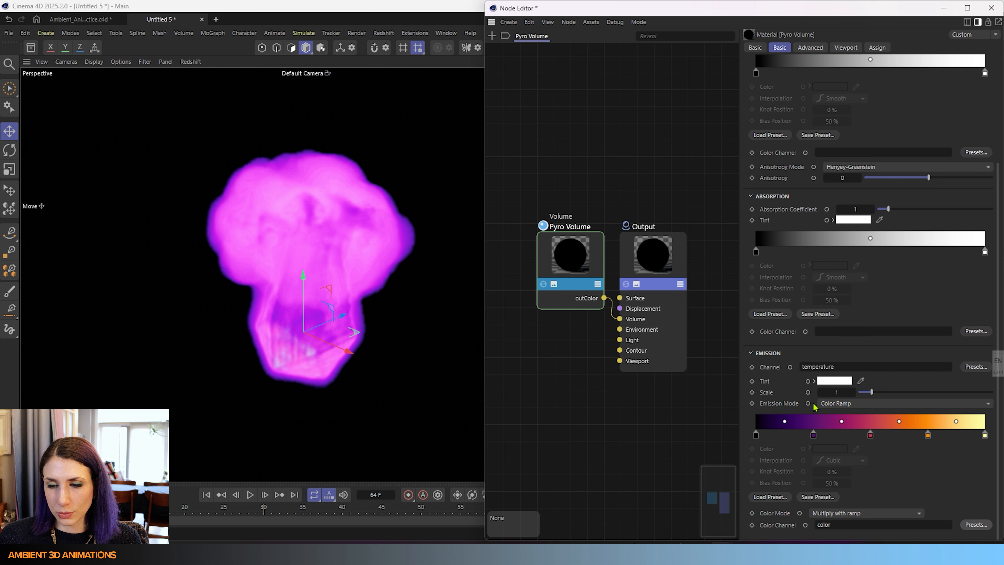
- Refresh the Redshift render in the viewport
left_click(191, 61)
left_click(204, 92)
left_click(192, 62)
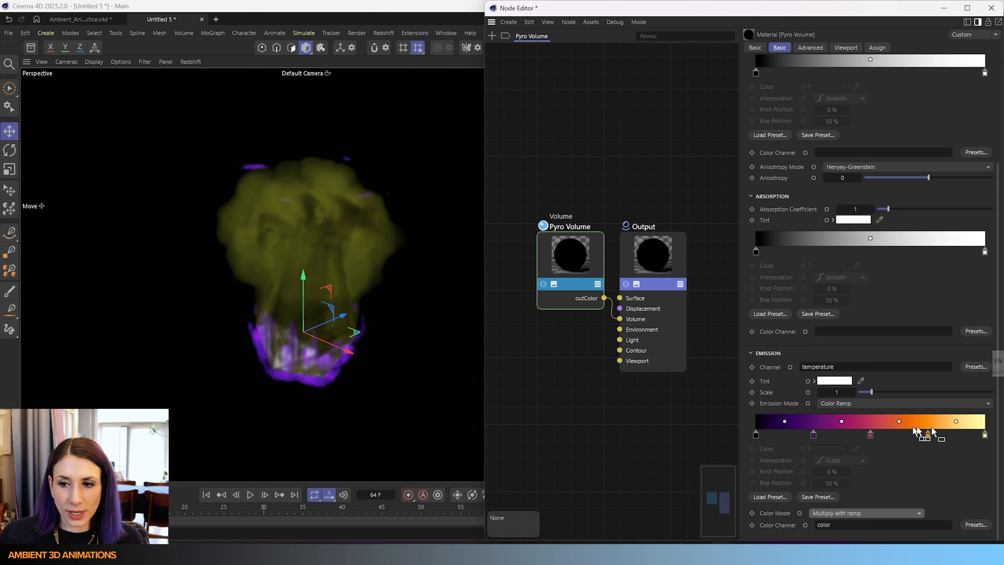
- Try tinting the emission light cyan at different saturations before returning the tint to white
left_click(834, 380)
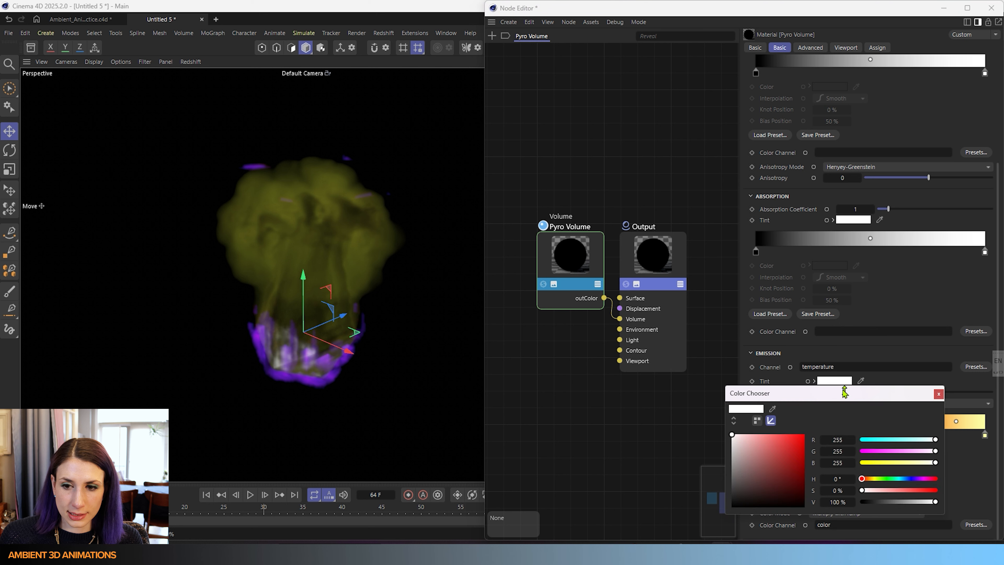
left_click_drag(923, 439, 904, 439)
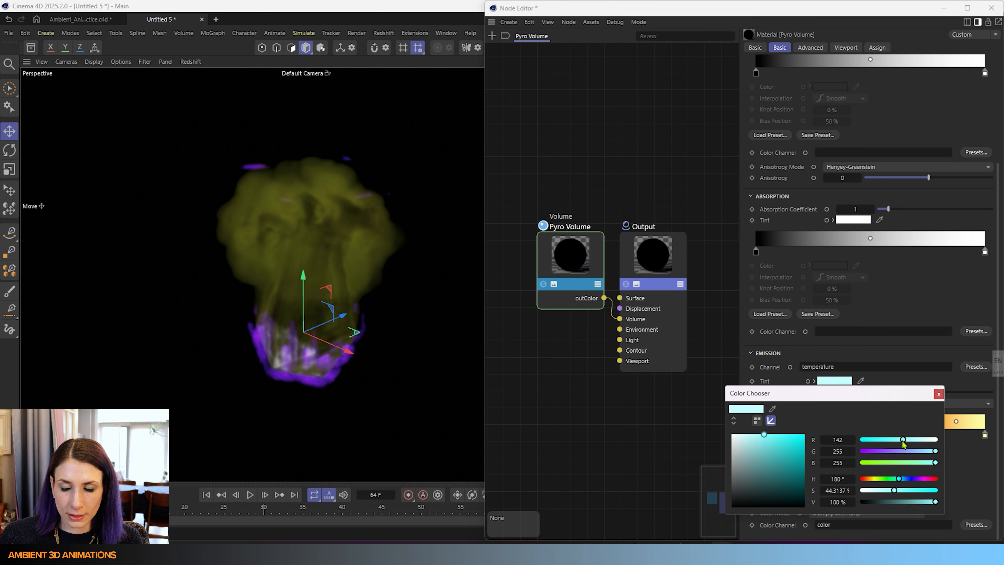
left_click(938, 394)
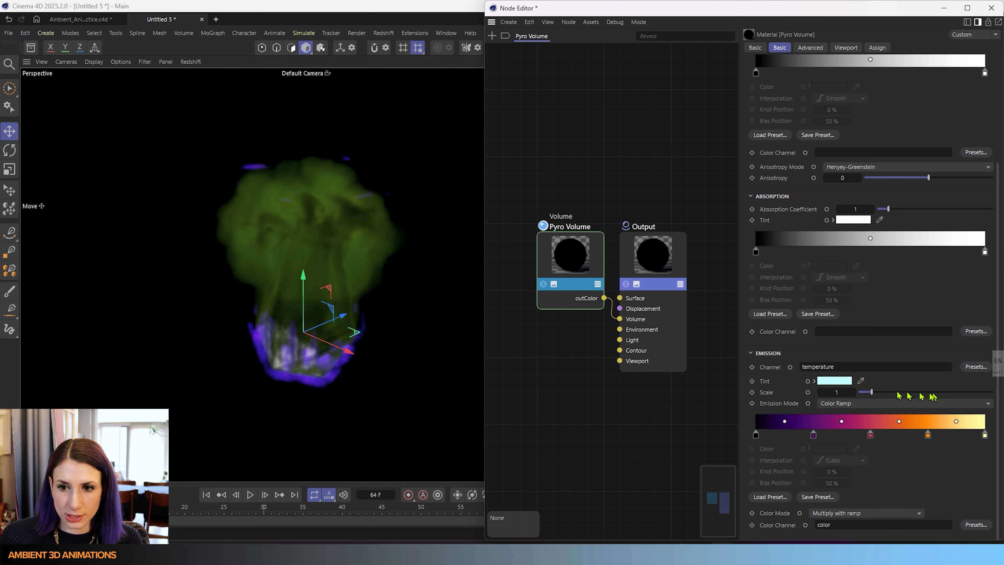
left_click(841, 383)
mouse_move(763, 444)
left_mouse_down()
mouse_move(783, 479)
mouse_move(792, 454)
mouse_move(747, 434)
left_mouse_up()
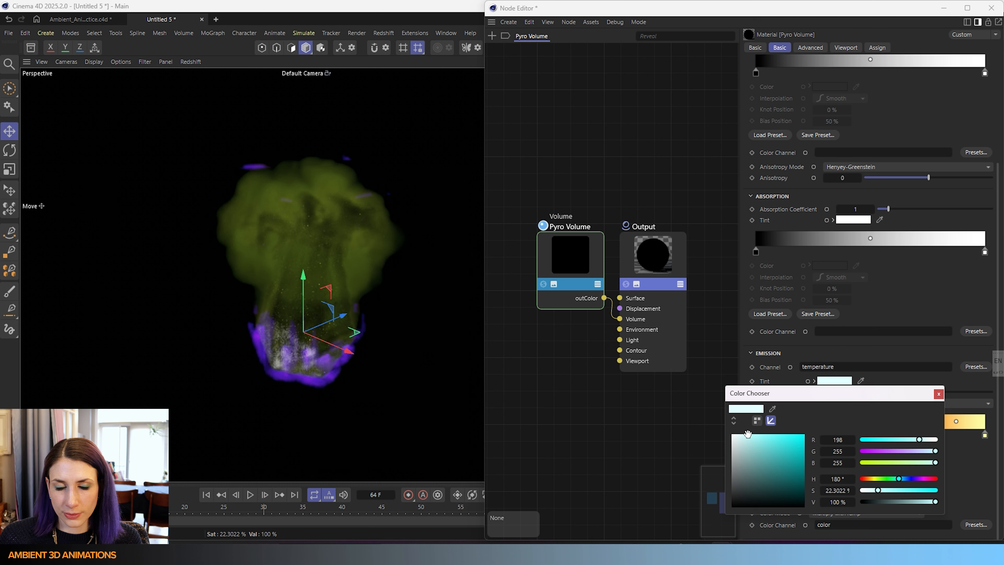
left_click(938, 395)
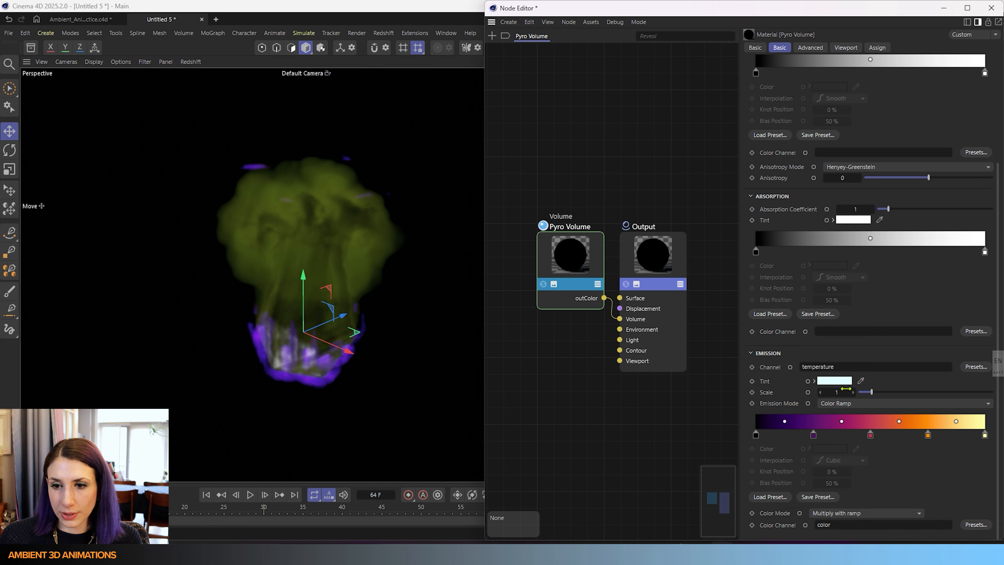
left_click(837, 380)
left_click_drag(750, 434, 731, 433)
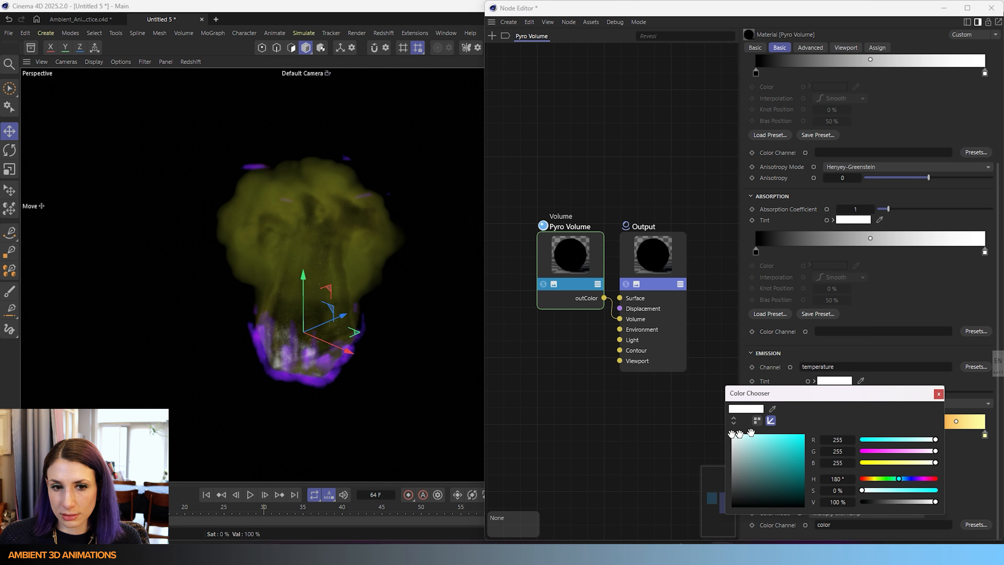
left_click(938, 395)
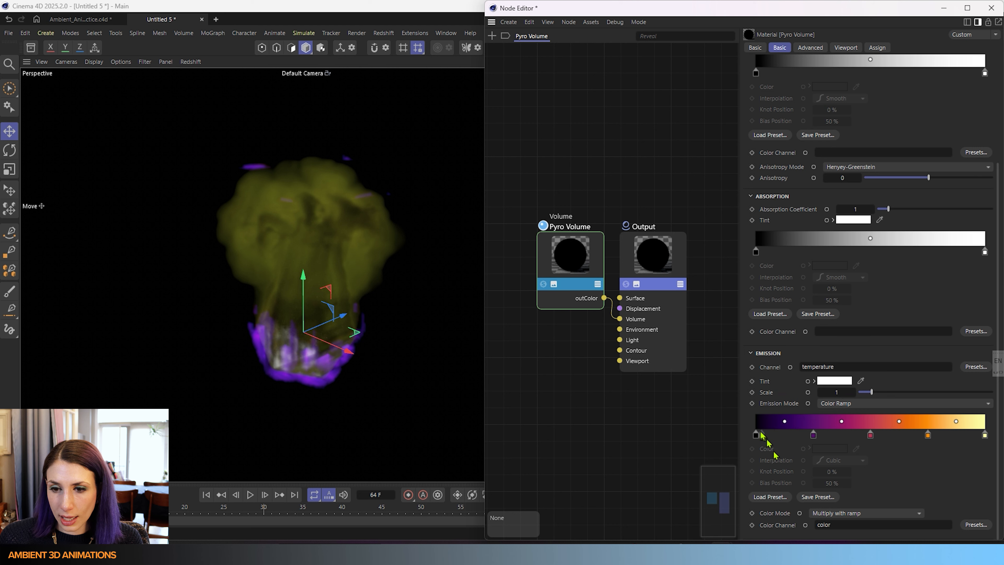
- Switch the emission Color Mode to Replace, then to Multiply with temperature
left_click(854, 514)
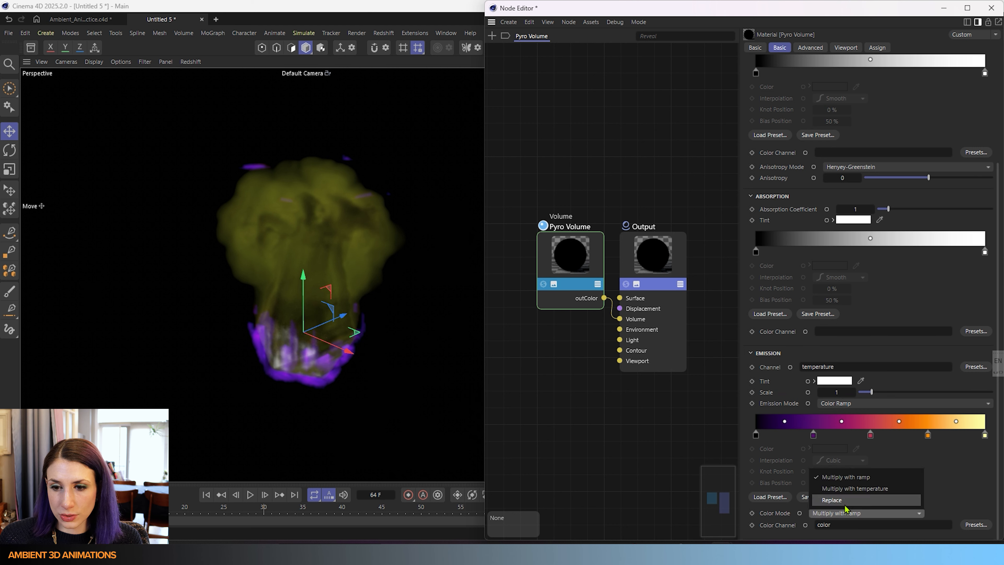
left_click(834, 500)
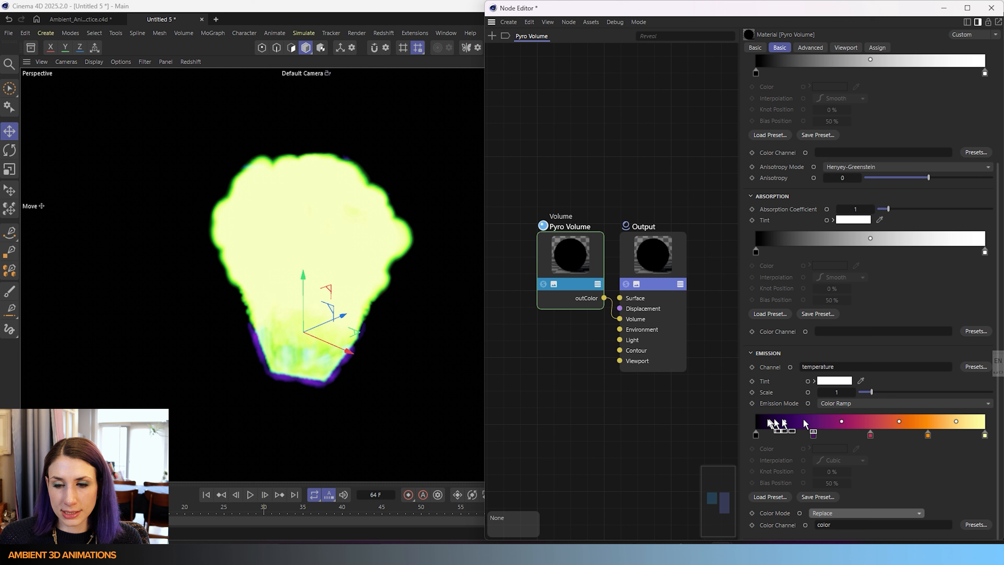
left_click(832, 513)
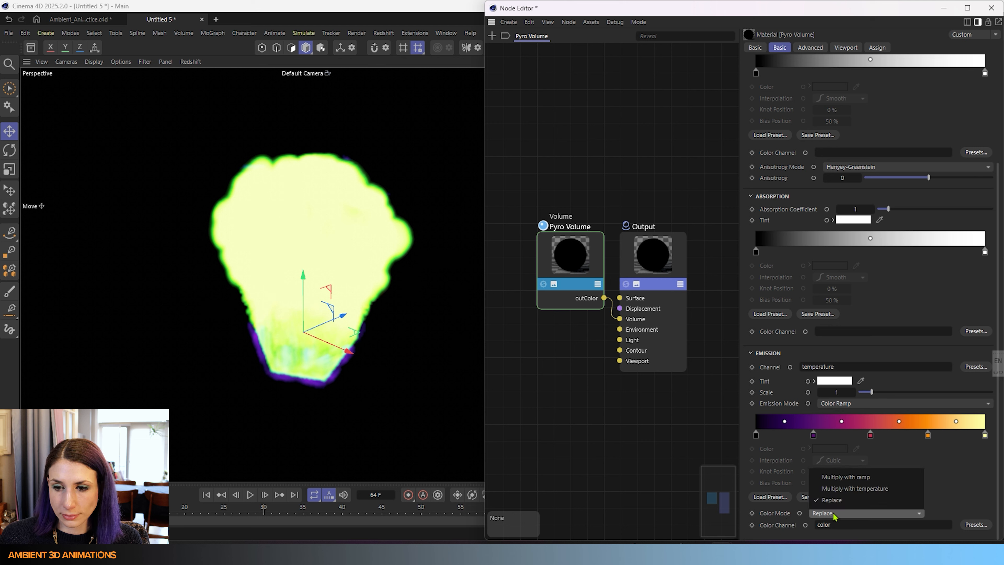
left_click(865, 489)
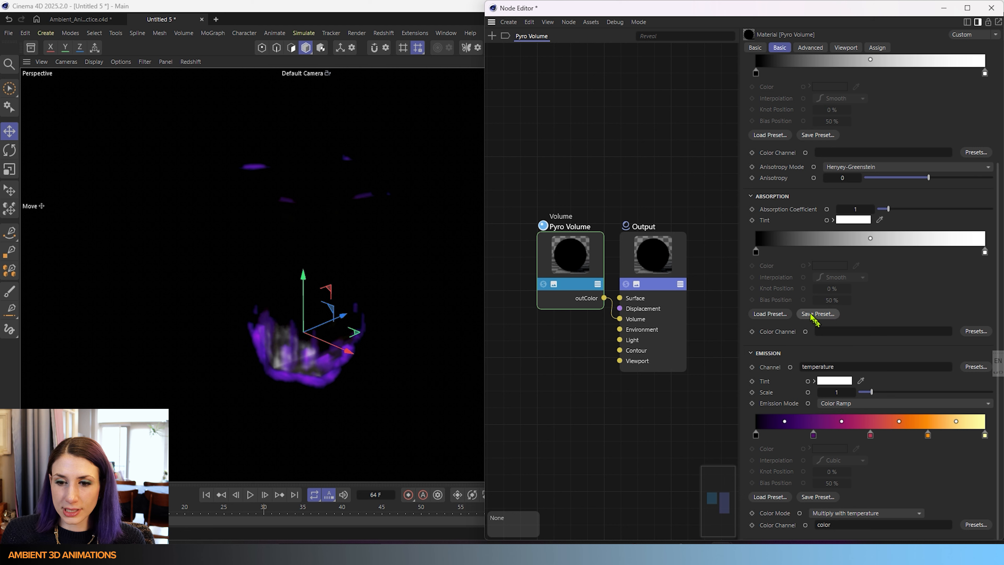
- Change the Emission Mode from Color Ramp to Blackbody
left_click(868, 434)
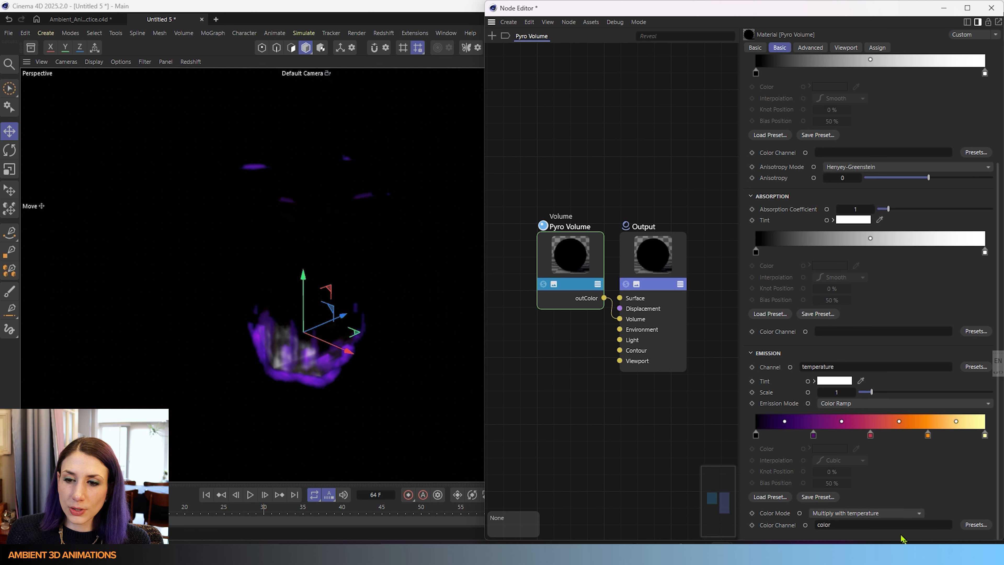
left_click(840, 403)
left_click(852, 418)
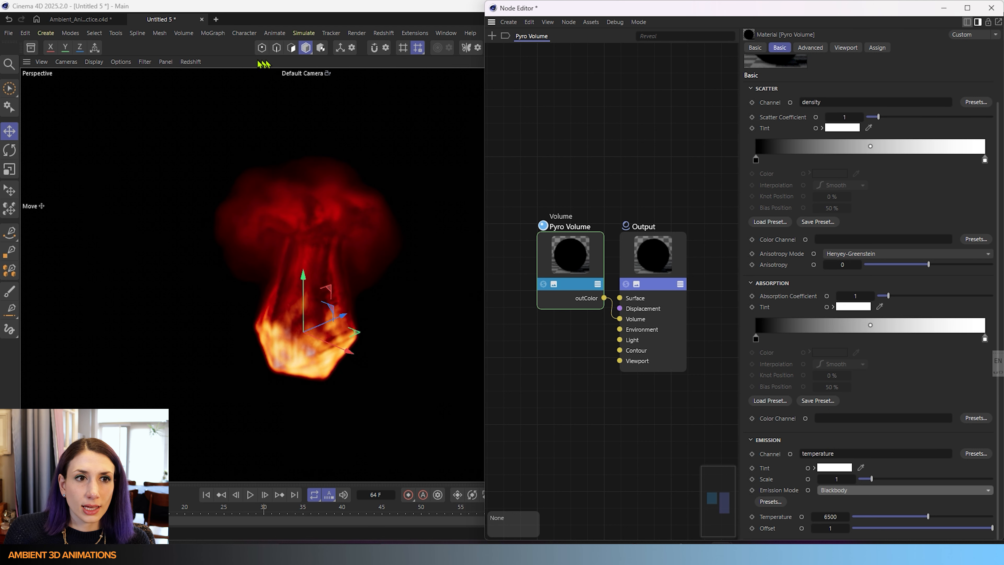
- Open the Pyro Volume material's Advanced settings
left_click(191, 61)
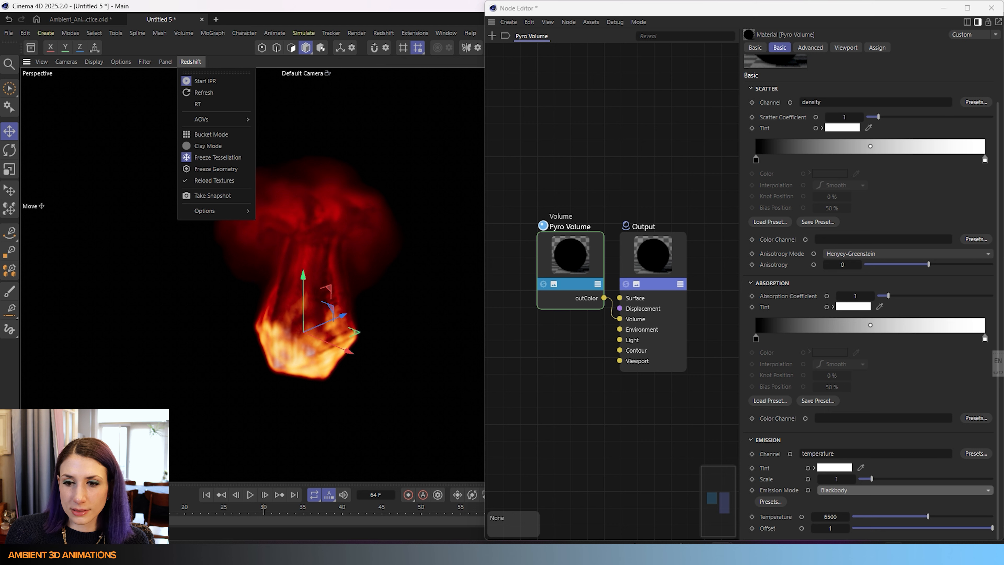
left_click(814, 48)
left_click(813, 48)
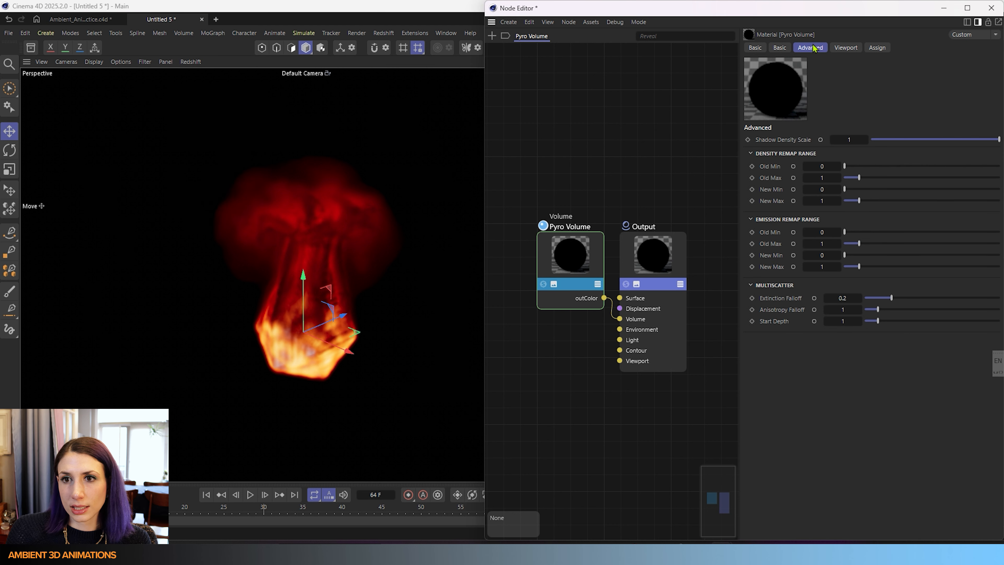